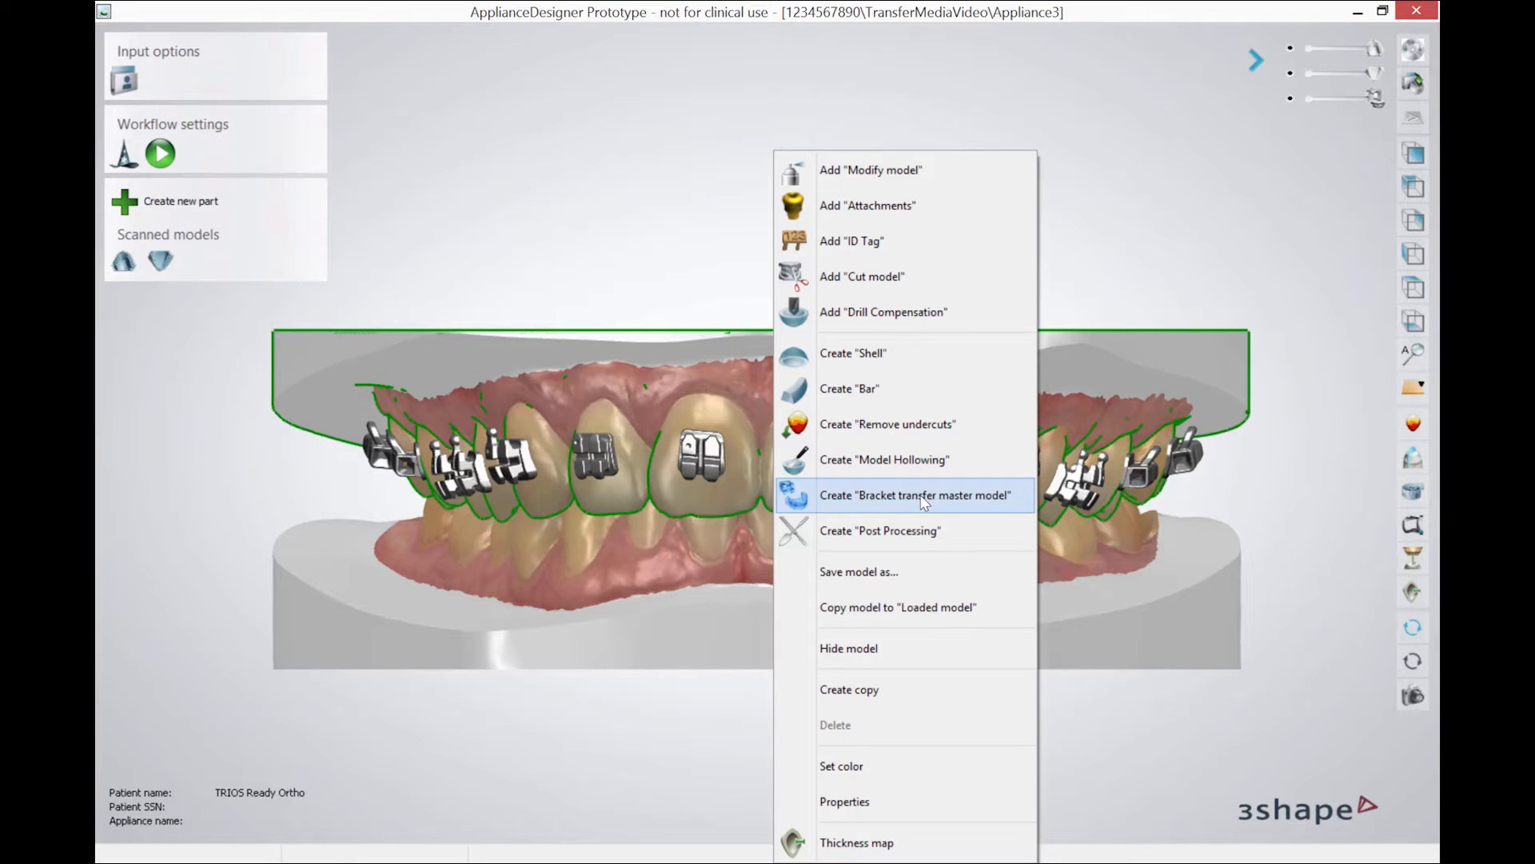
- Create a bracket transfer master model from the maxillary scan and preview it with bracket markers at the default settings
{"action": "left_click", "coordinate": [926, 500]}
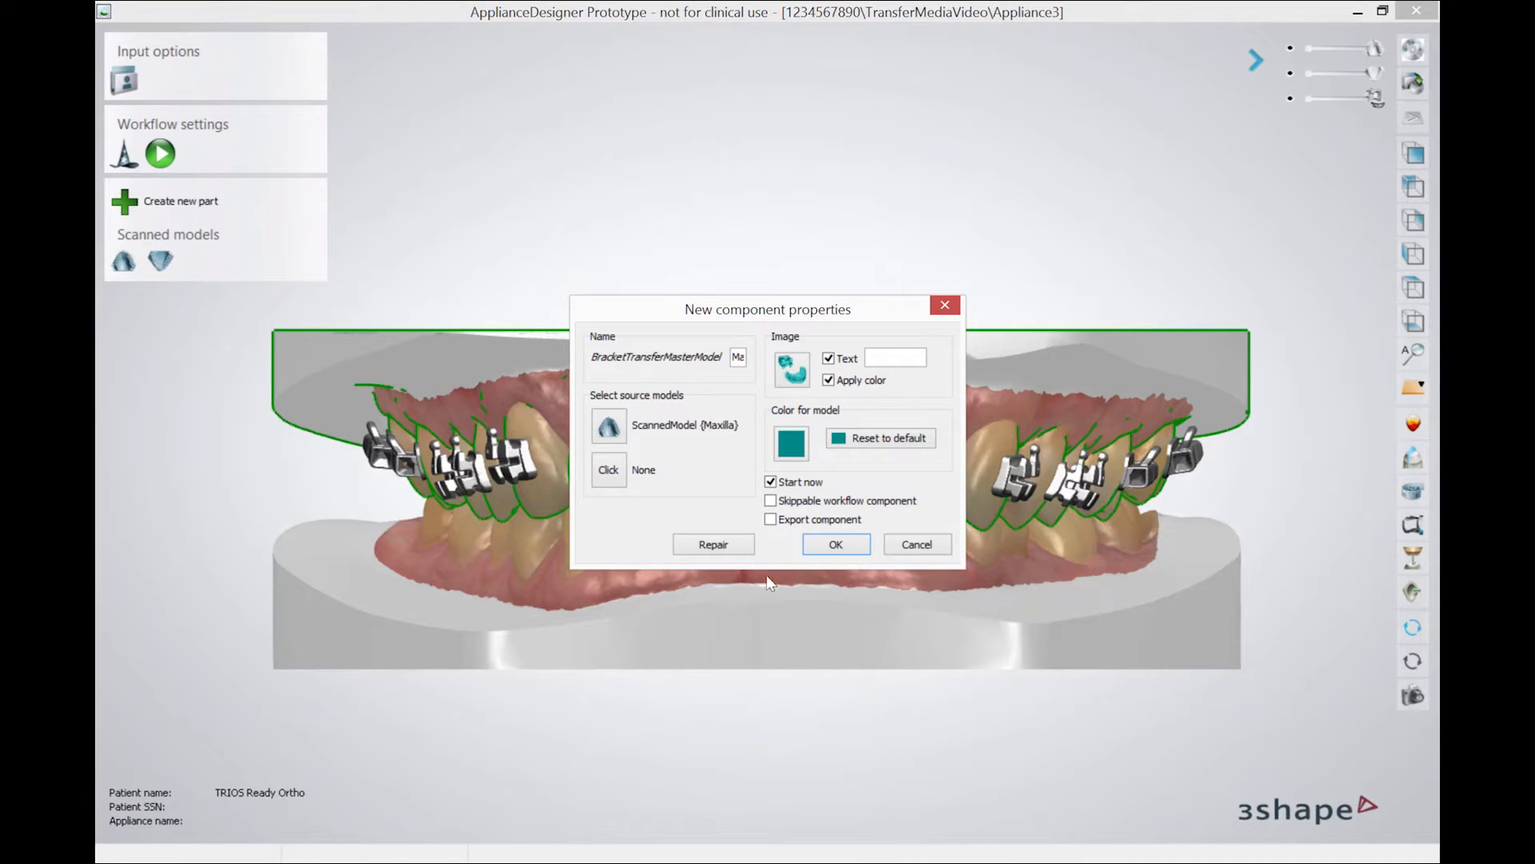
{"action": "left_click", "coordinate": [836, 545]}
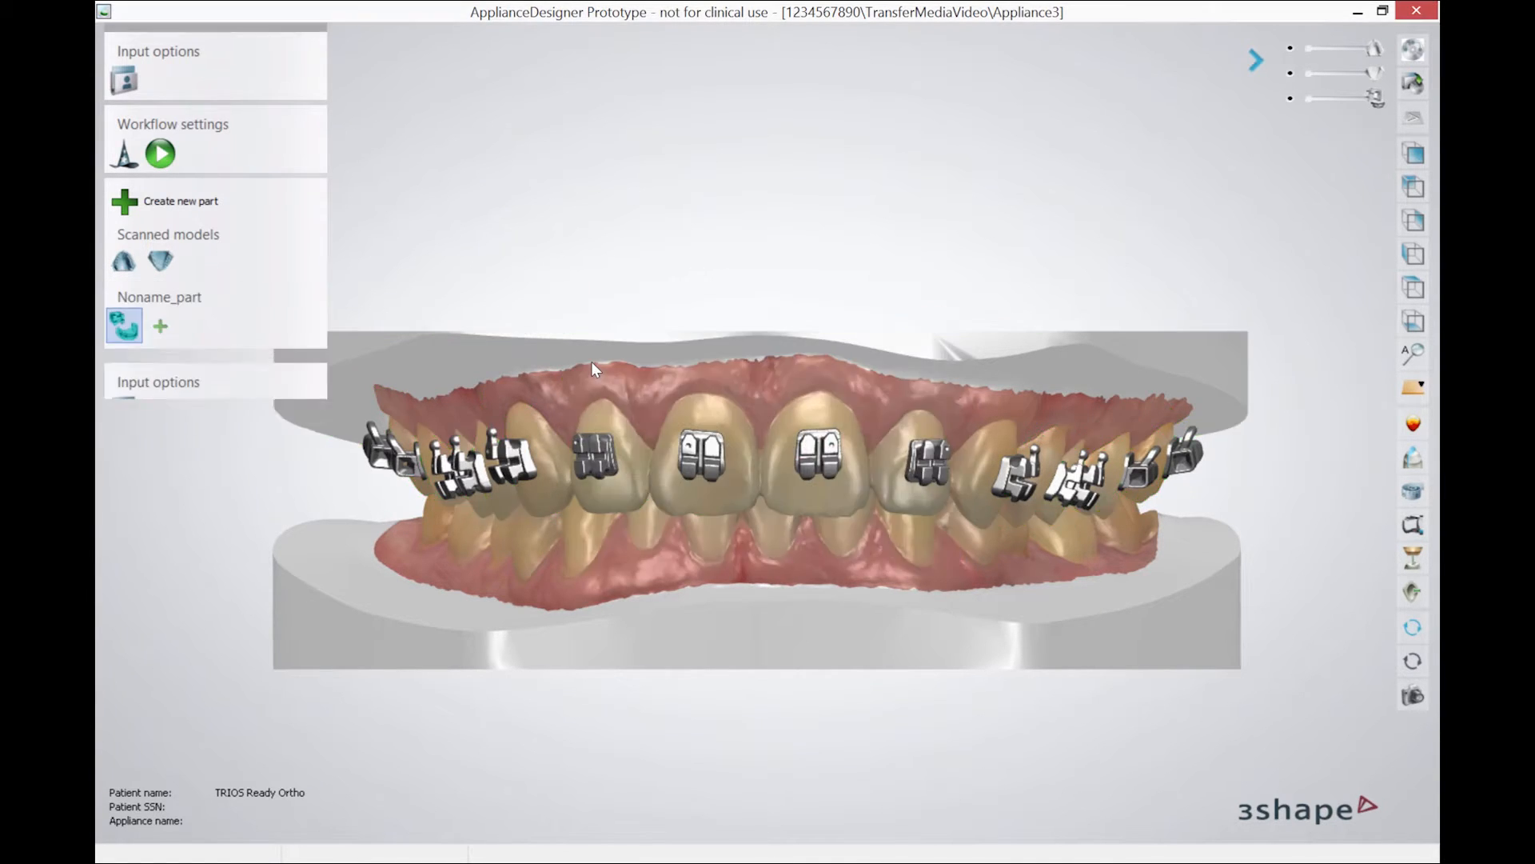
{"action": "left_click", "coordinate": [272, 337]}
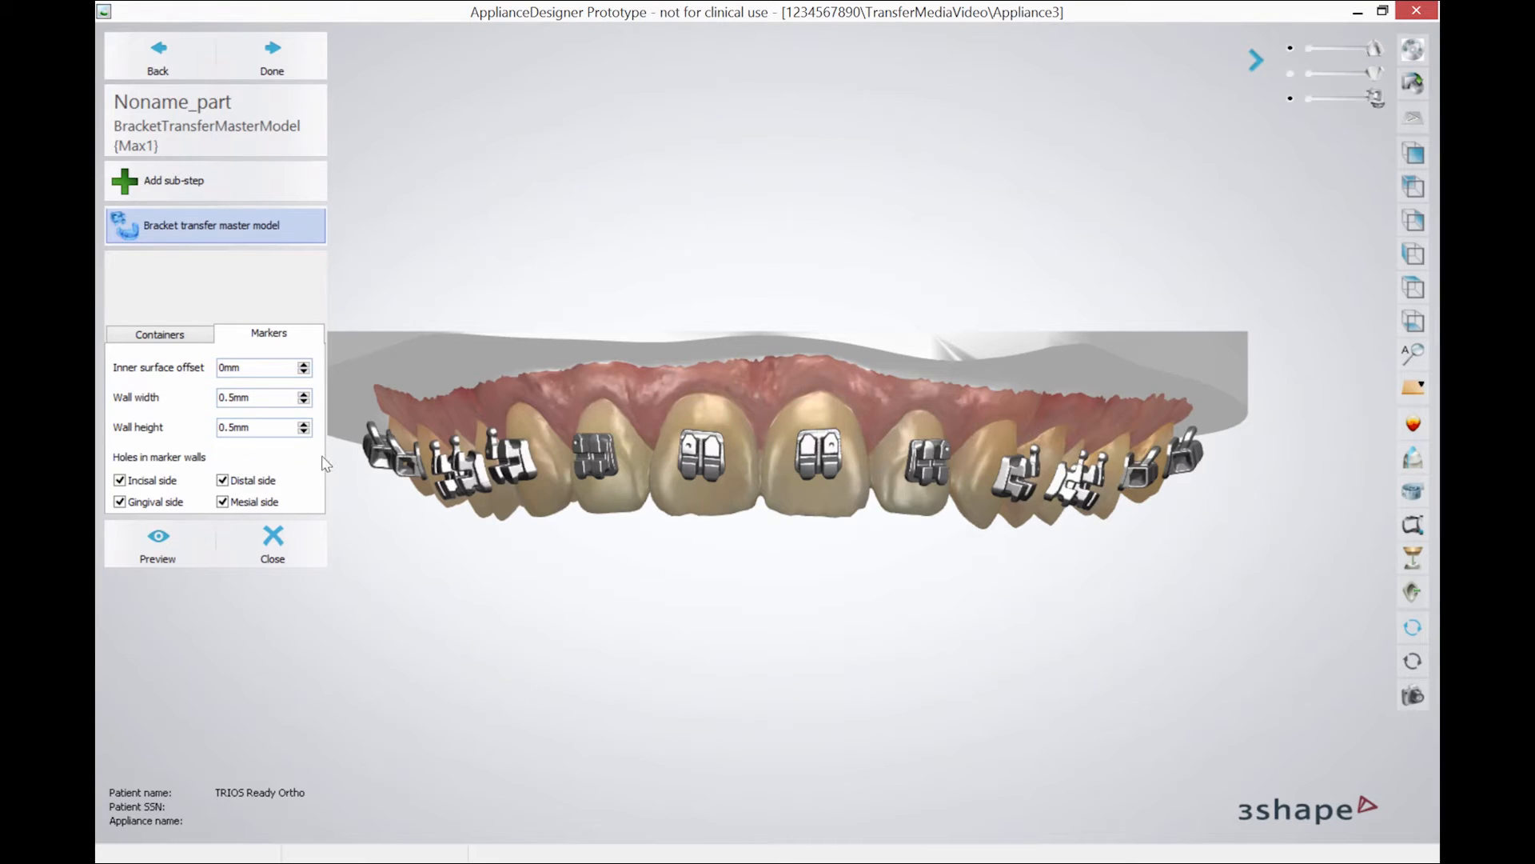
{"action": "left_click", "coordinate": [158, 554]}
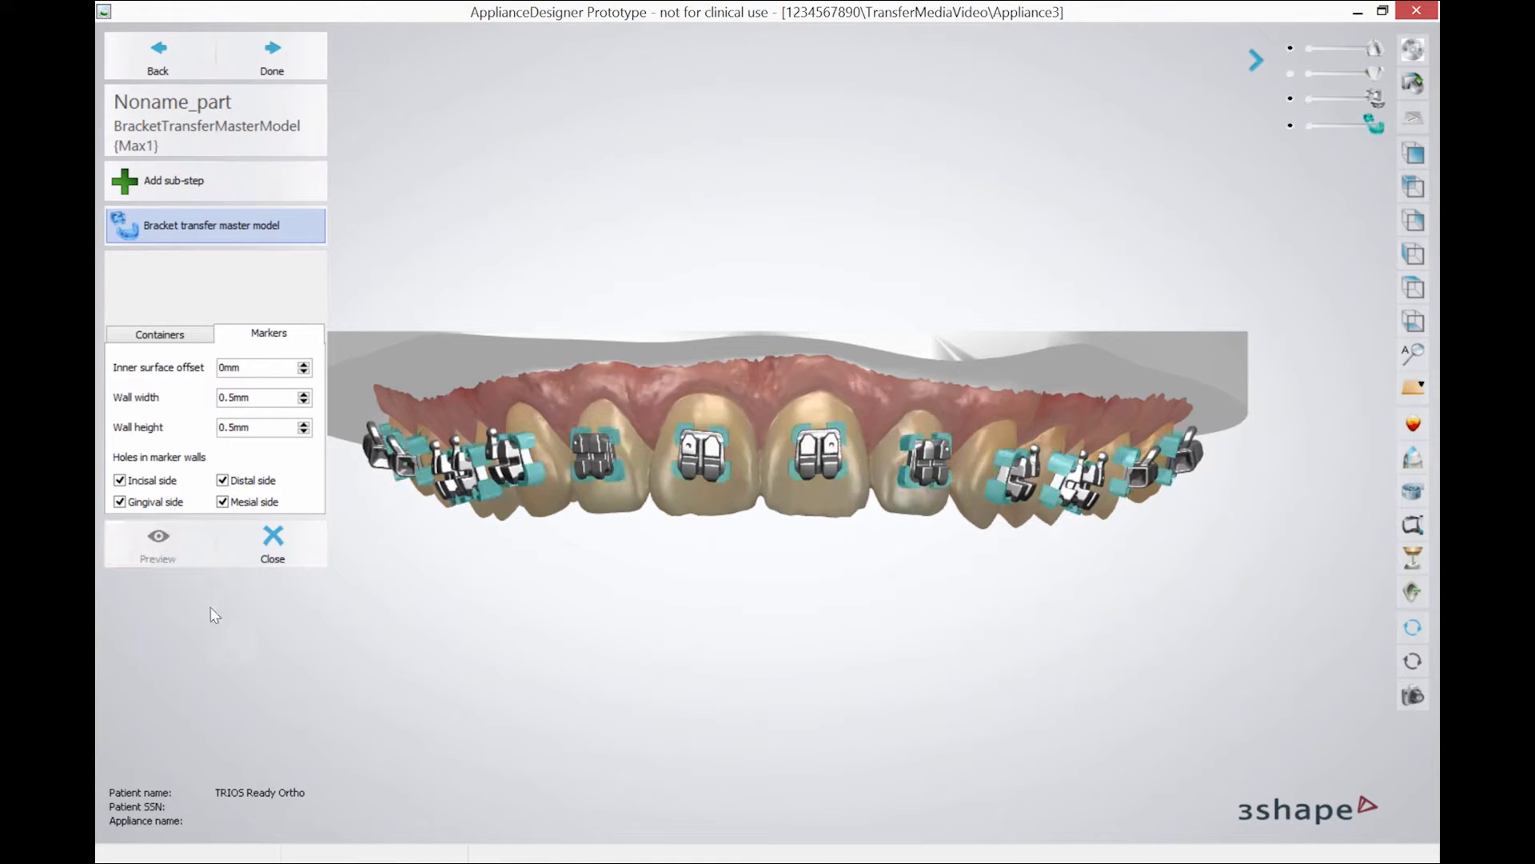
- Hide the maxillary scan and toggle the brackets' visibility to examine the marker walls on the front teeth
{"action": "left_click", "coordinate": [1290, 51]}
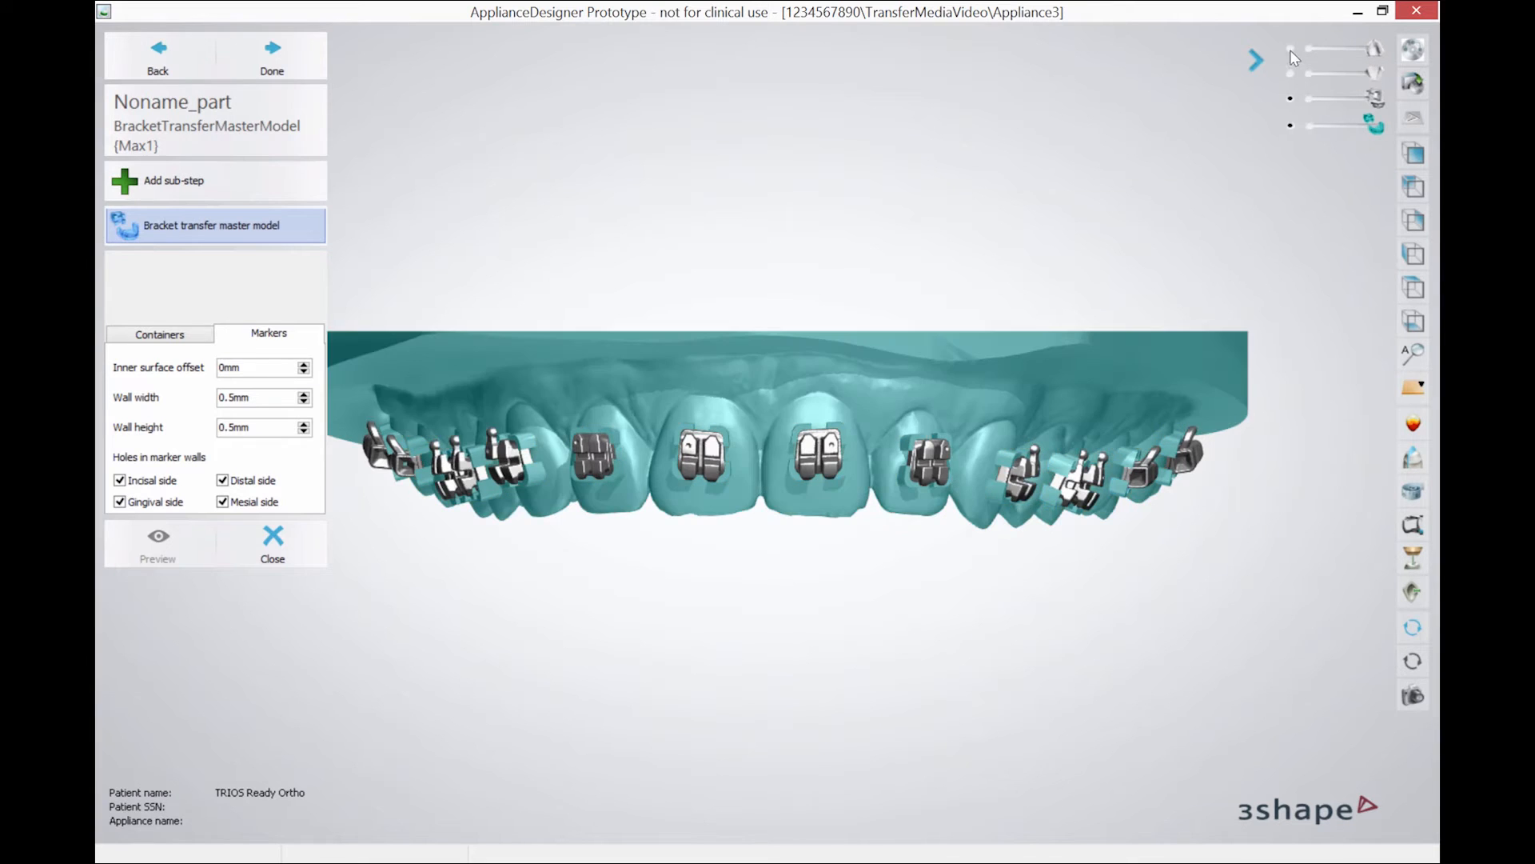
{"action": "right_click_drag", "start_coordinate": [583, 641], "coordinate": [766, 609]}
{"action": "scroll", "coordinate": [709, 524], "scroll_direction": "up", "scroll_amount": 3}
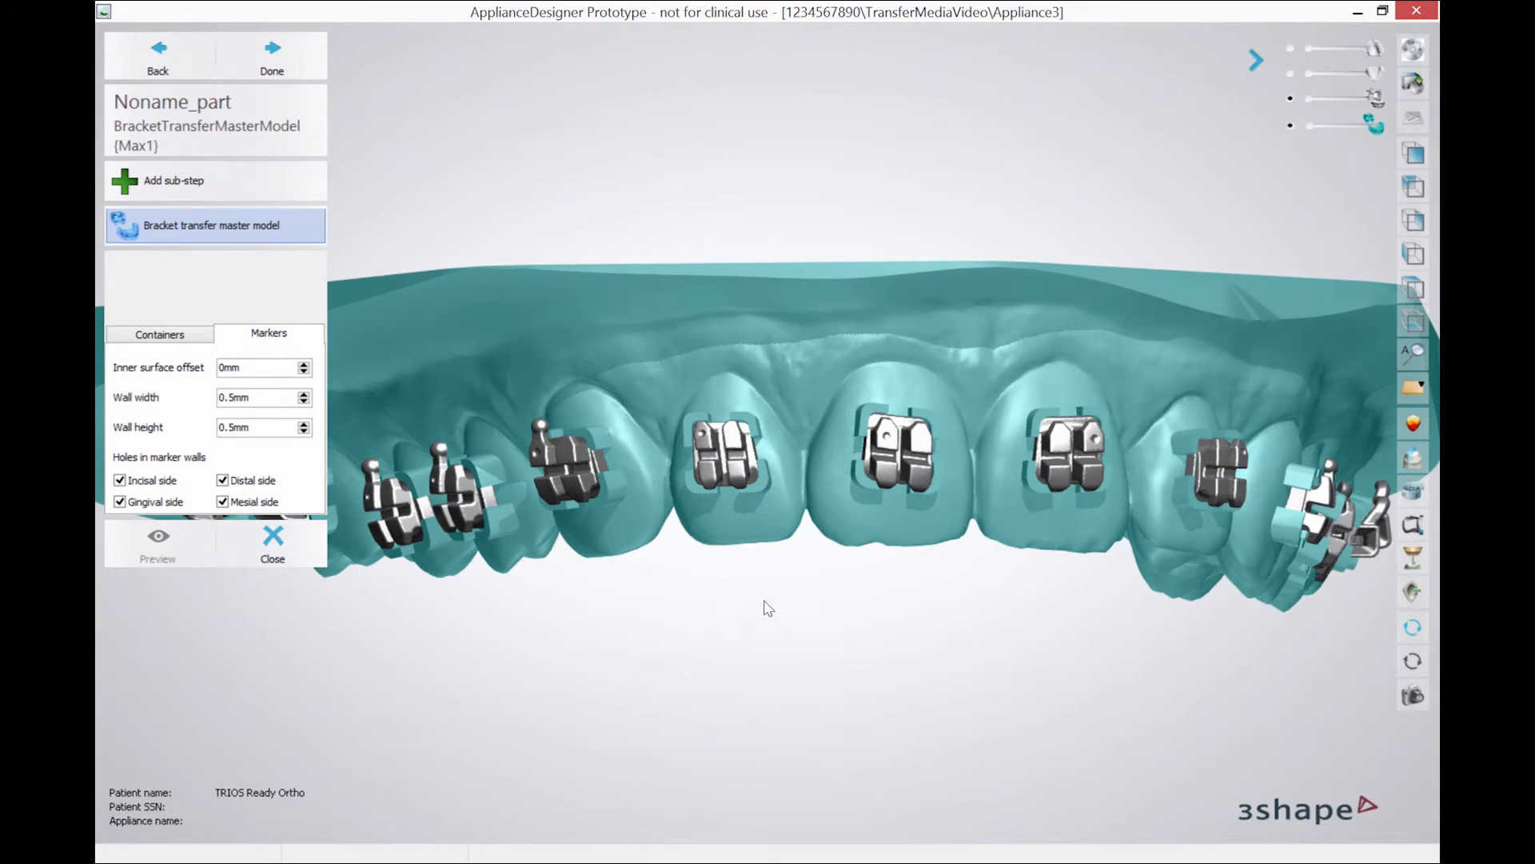
{"action": "left_click", "coordinate": [1289, 98]}
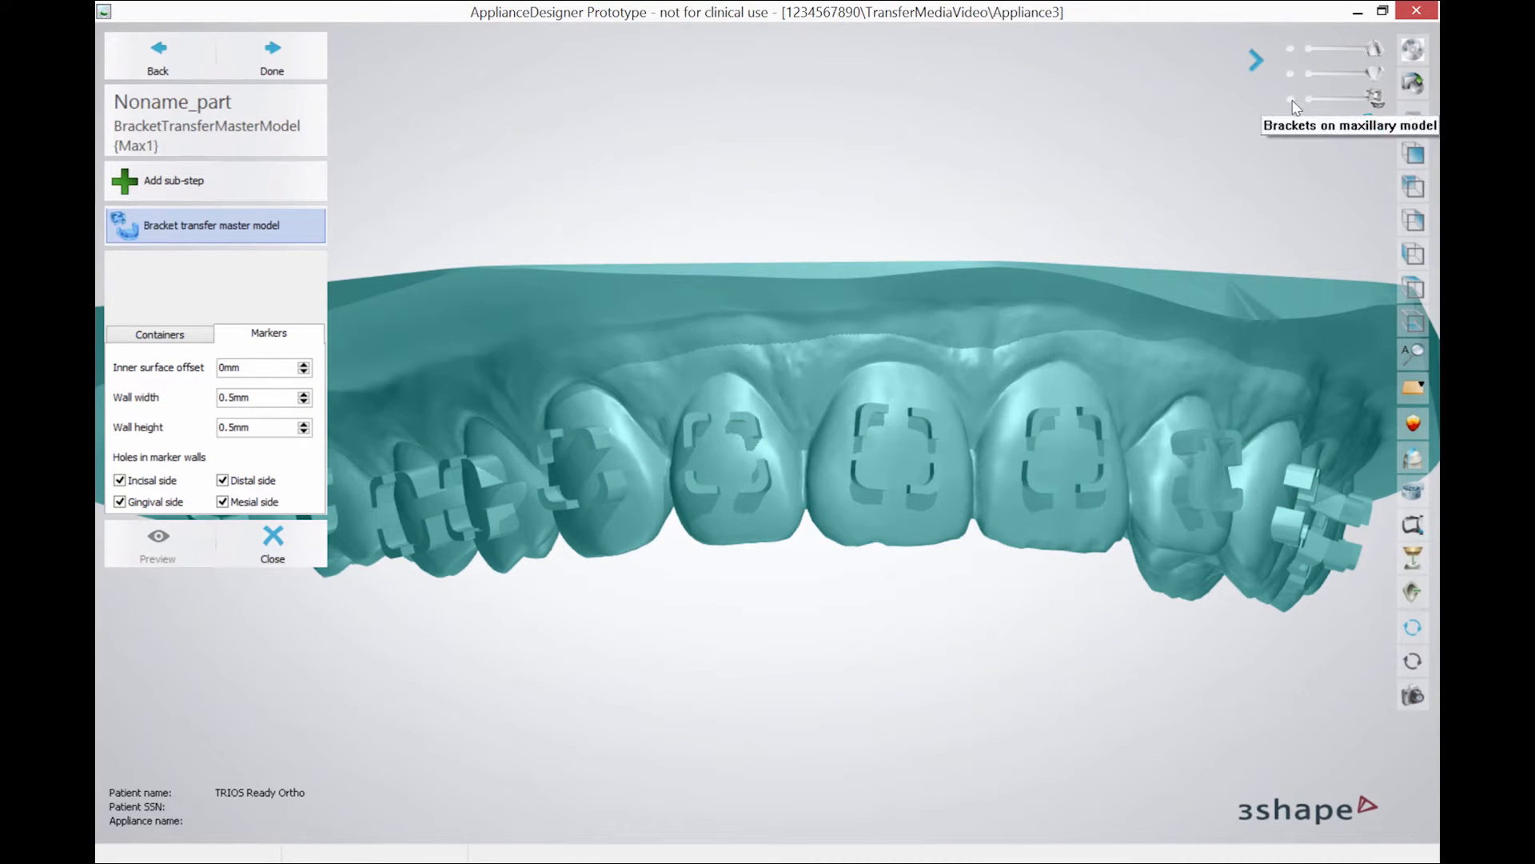
{"action": "right_click_drag", "start_coordinate": [720, 644], "coordinate": [701, 600]}
{"action": "scroll", "coordinate": [729, 435], "scroll_direction": "up", "scroll_amount": 4}
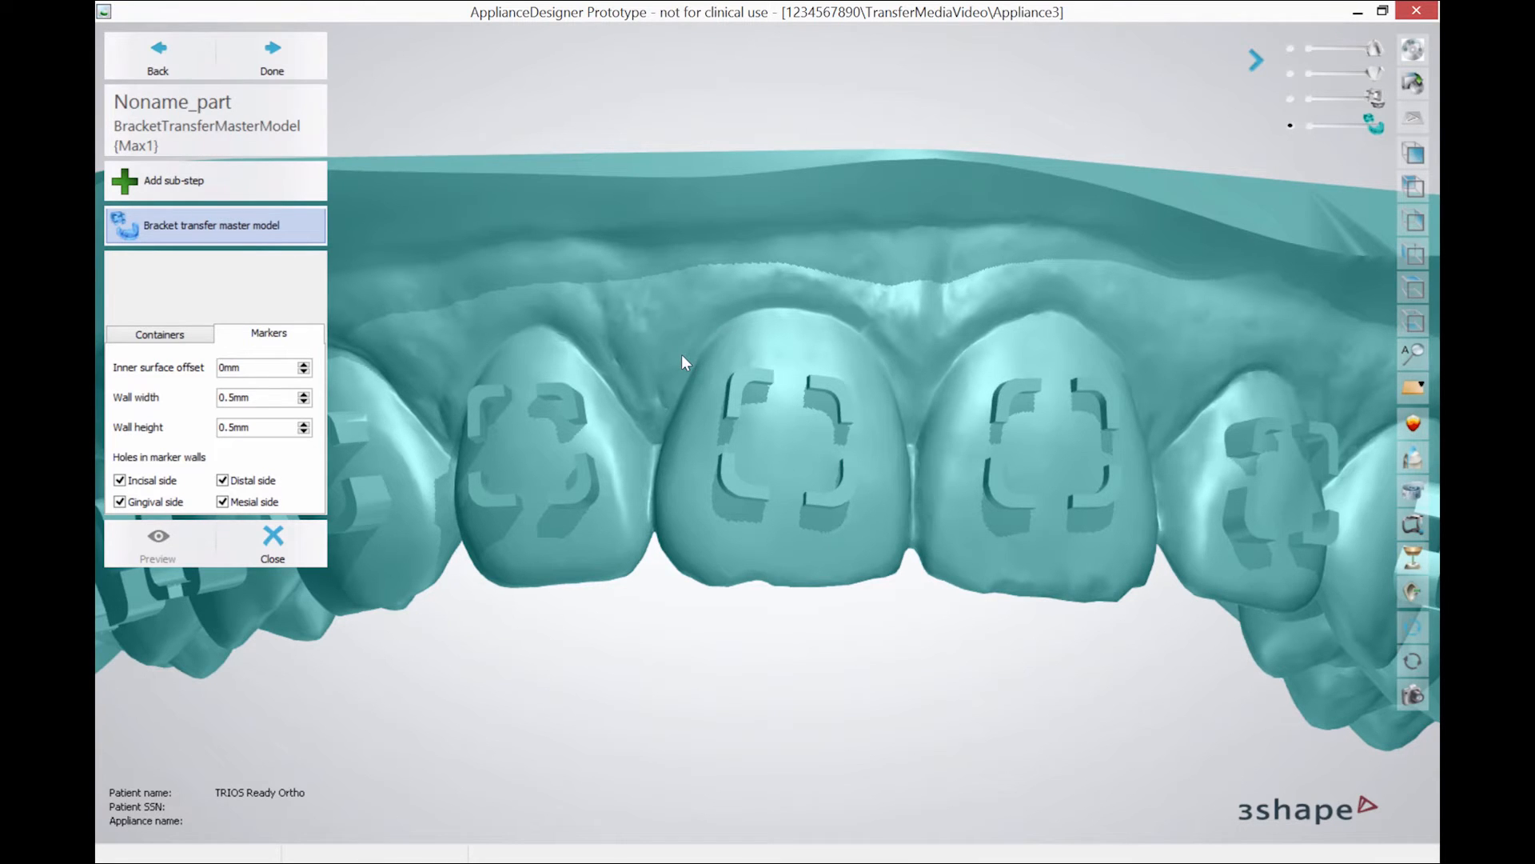
{"action": "right_click_drag", "start_coordinate": [675, 354], "coordinate": [694, 410]}
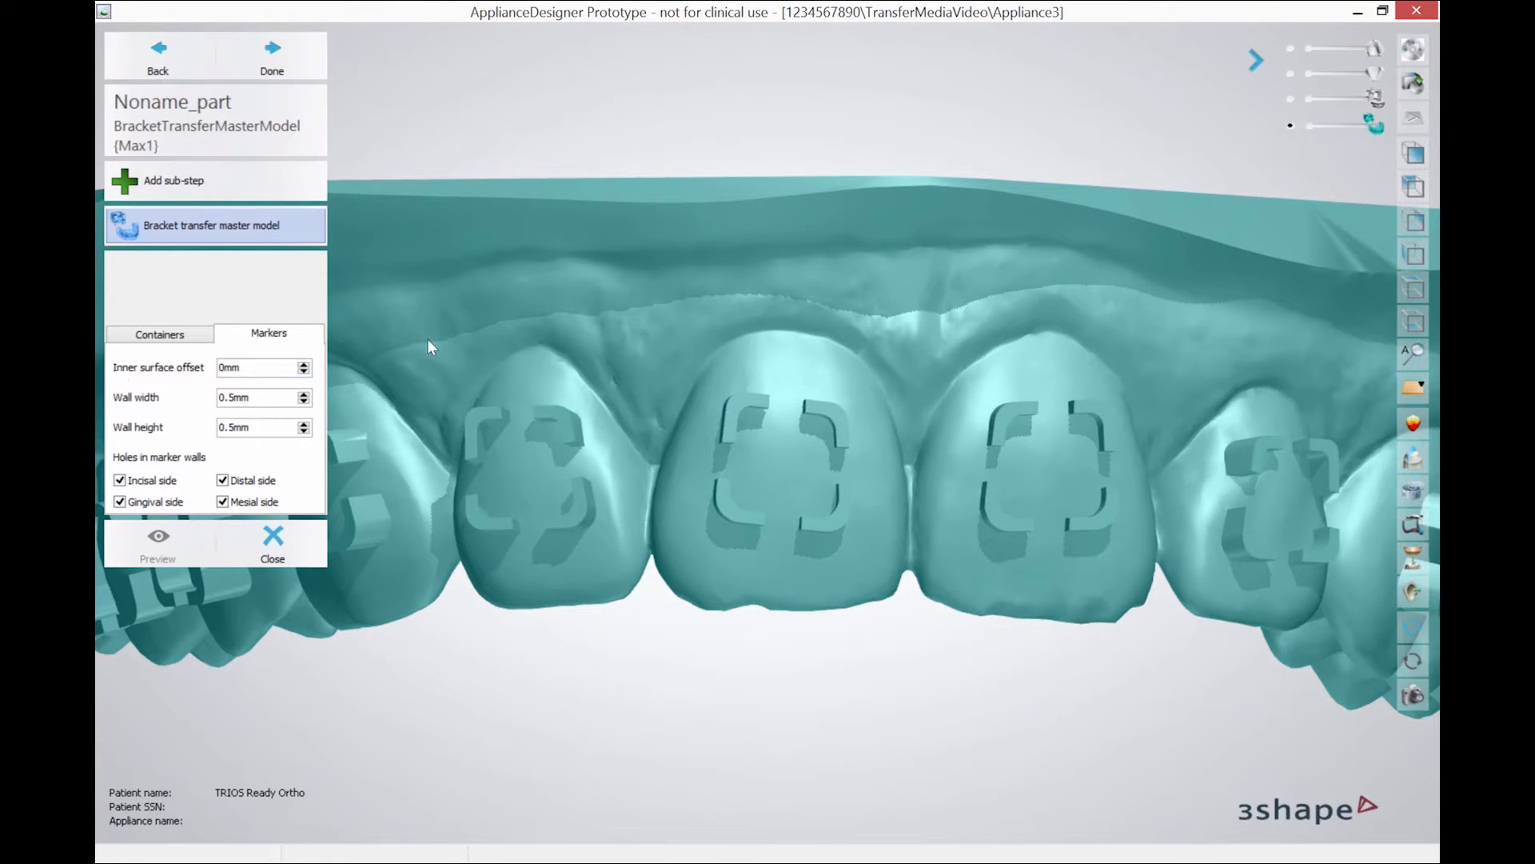
{"action": "left_click", "coordinate": [1291, 100]}
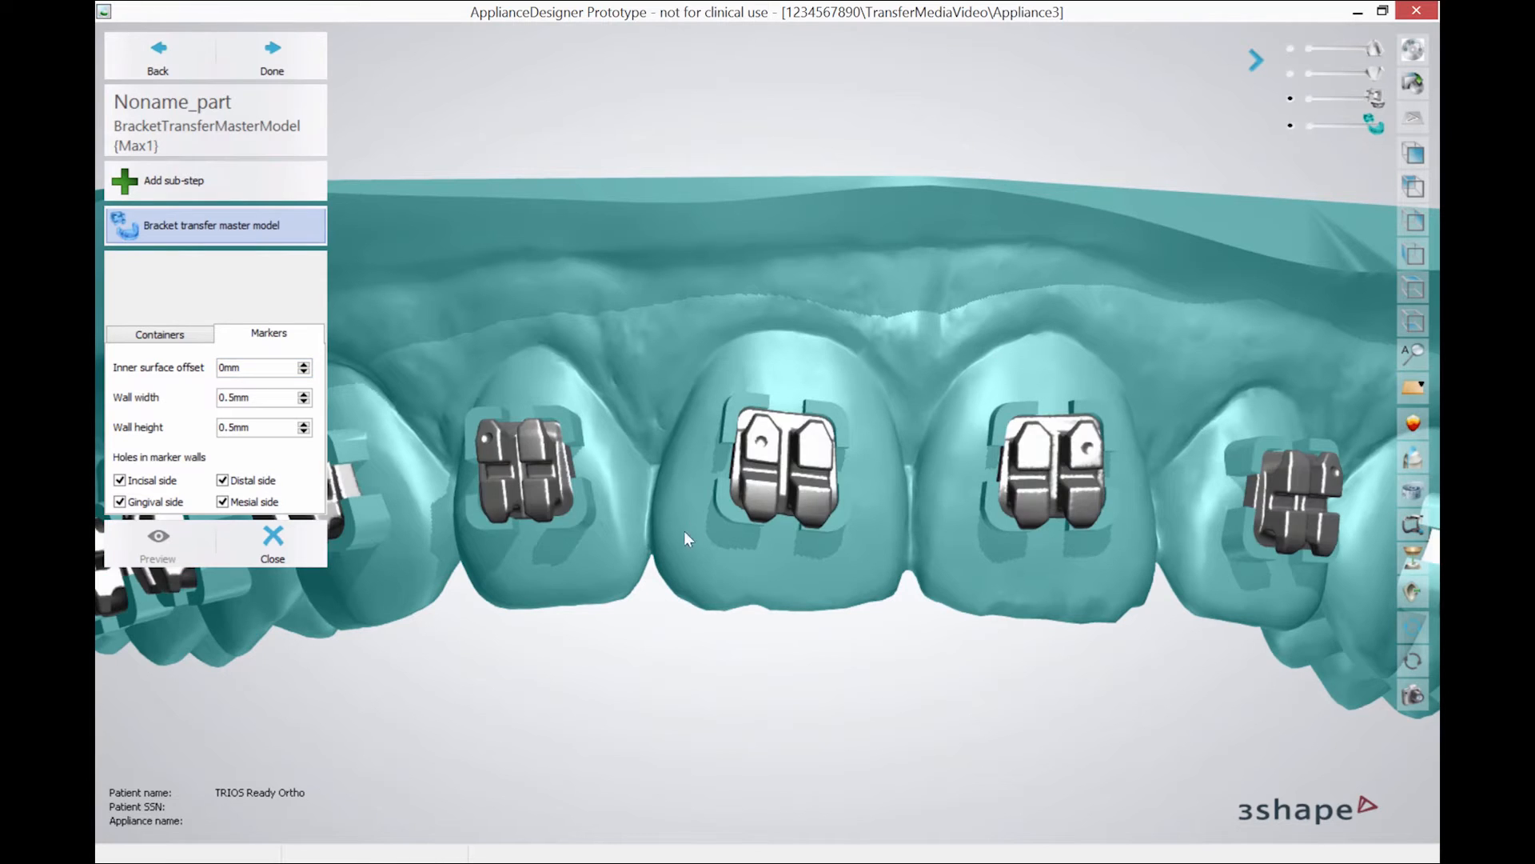
{"action": "left_click", "coordinate": [1291, 99]}
- Set the markers' inner surface offset to 0.1 mm and preview the result with the brackets shown
{"action": "left_click", "coordinate": [304, 371]}
{"action": "key", "text": "Down"}
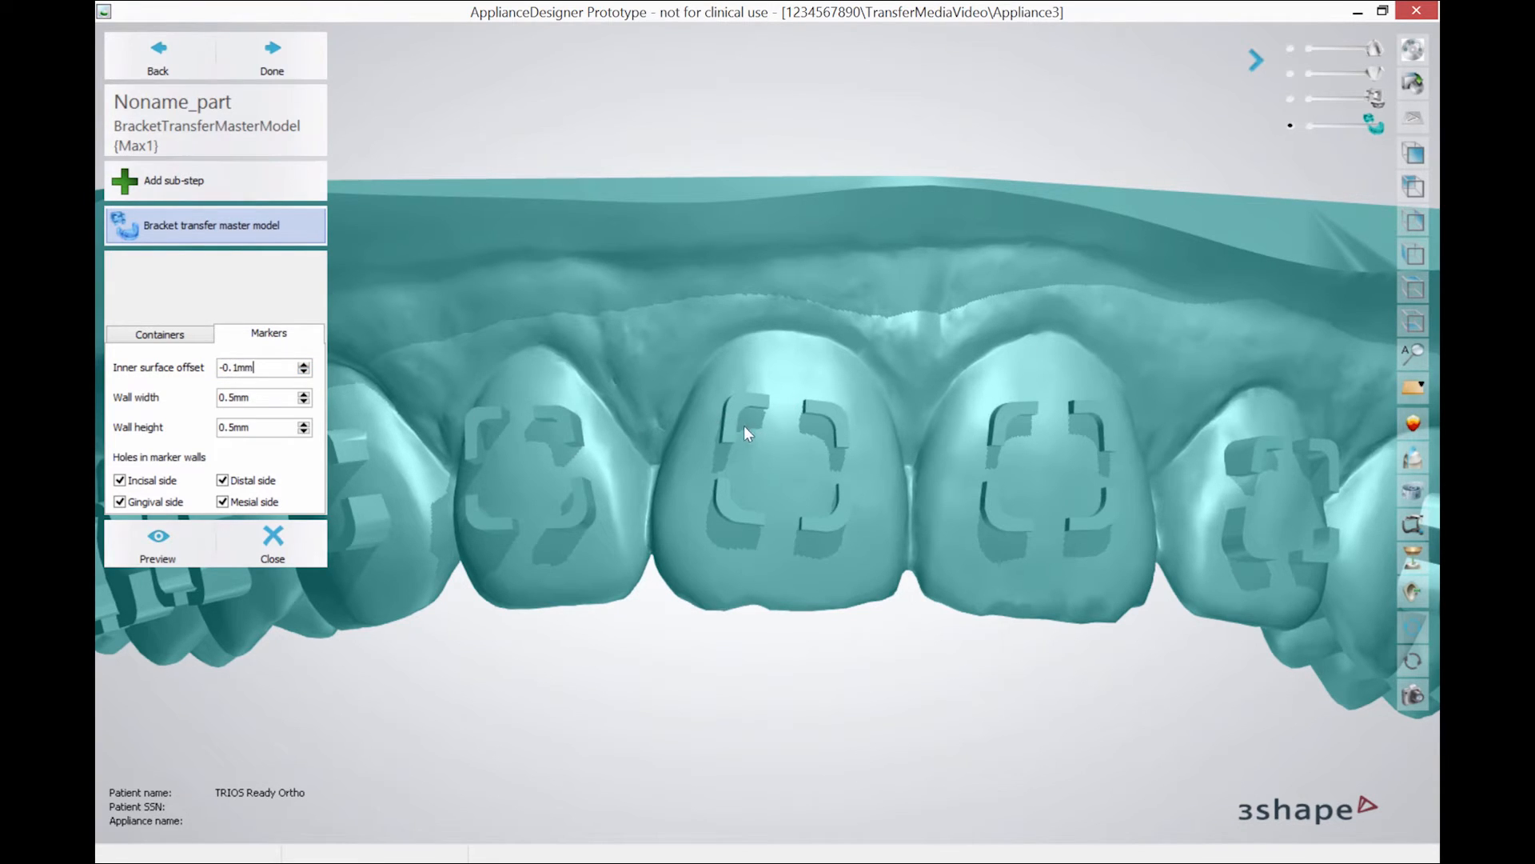
{"action": "left_click", "coordinate": [304, 364]}
{"action": "key", "text": "Up"}
{"action": "left_click", "coordinate": [1291, 99]}
{"action": "right_click_drag", "start_coordinate": [674, 509], "coordinate": [544, 579]}
{"action": "scroll", "coordinate": [708, 521], "scroll_direction": "up", "scroll_amount": 5}
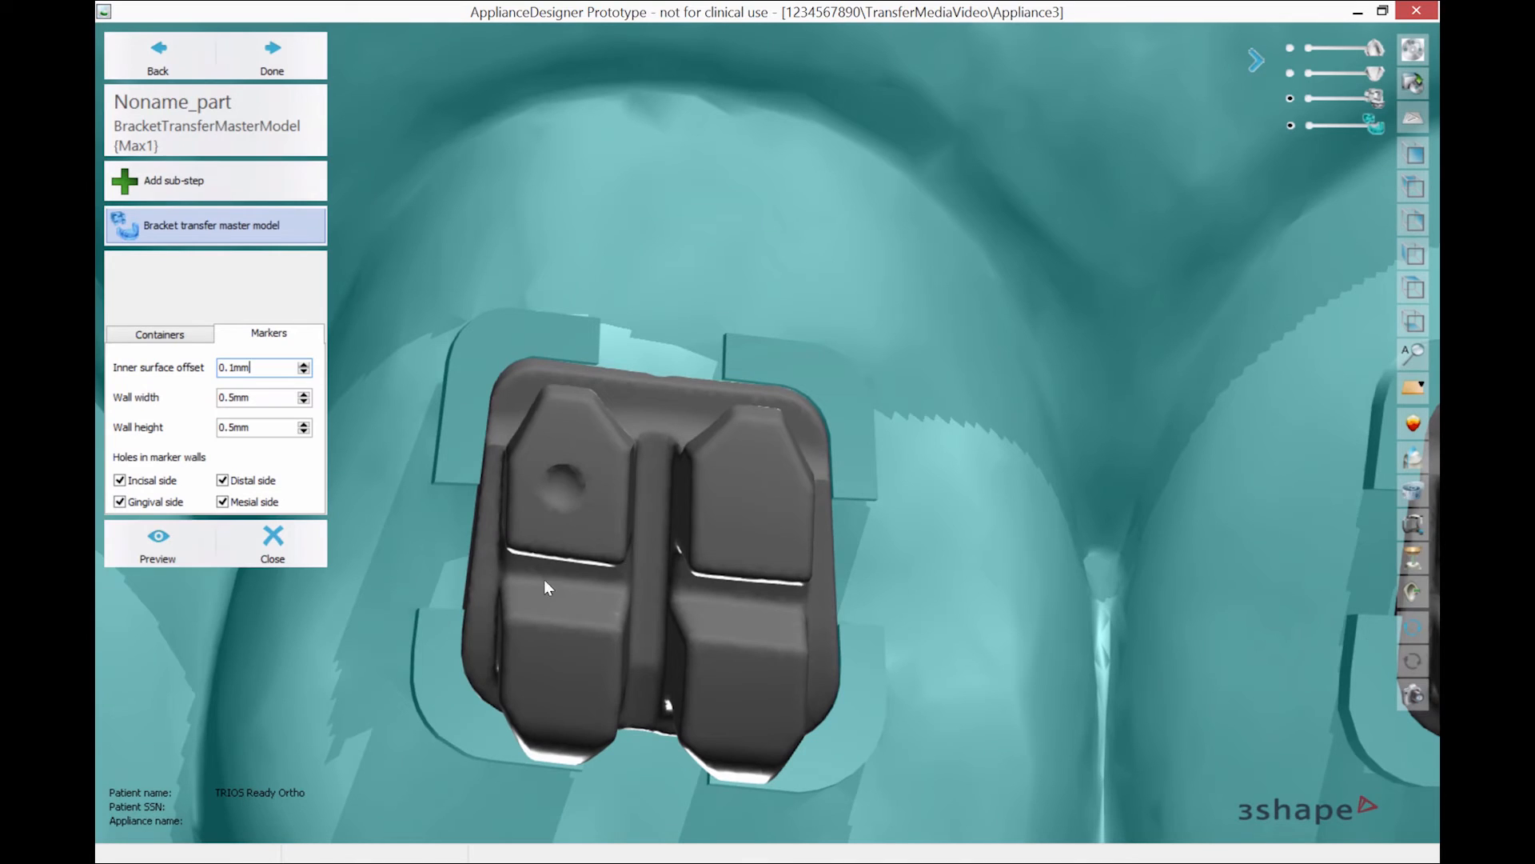
{"action": "left_click", "coordinate": [157, 548]}
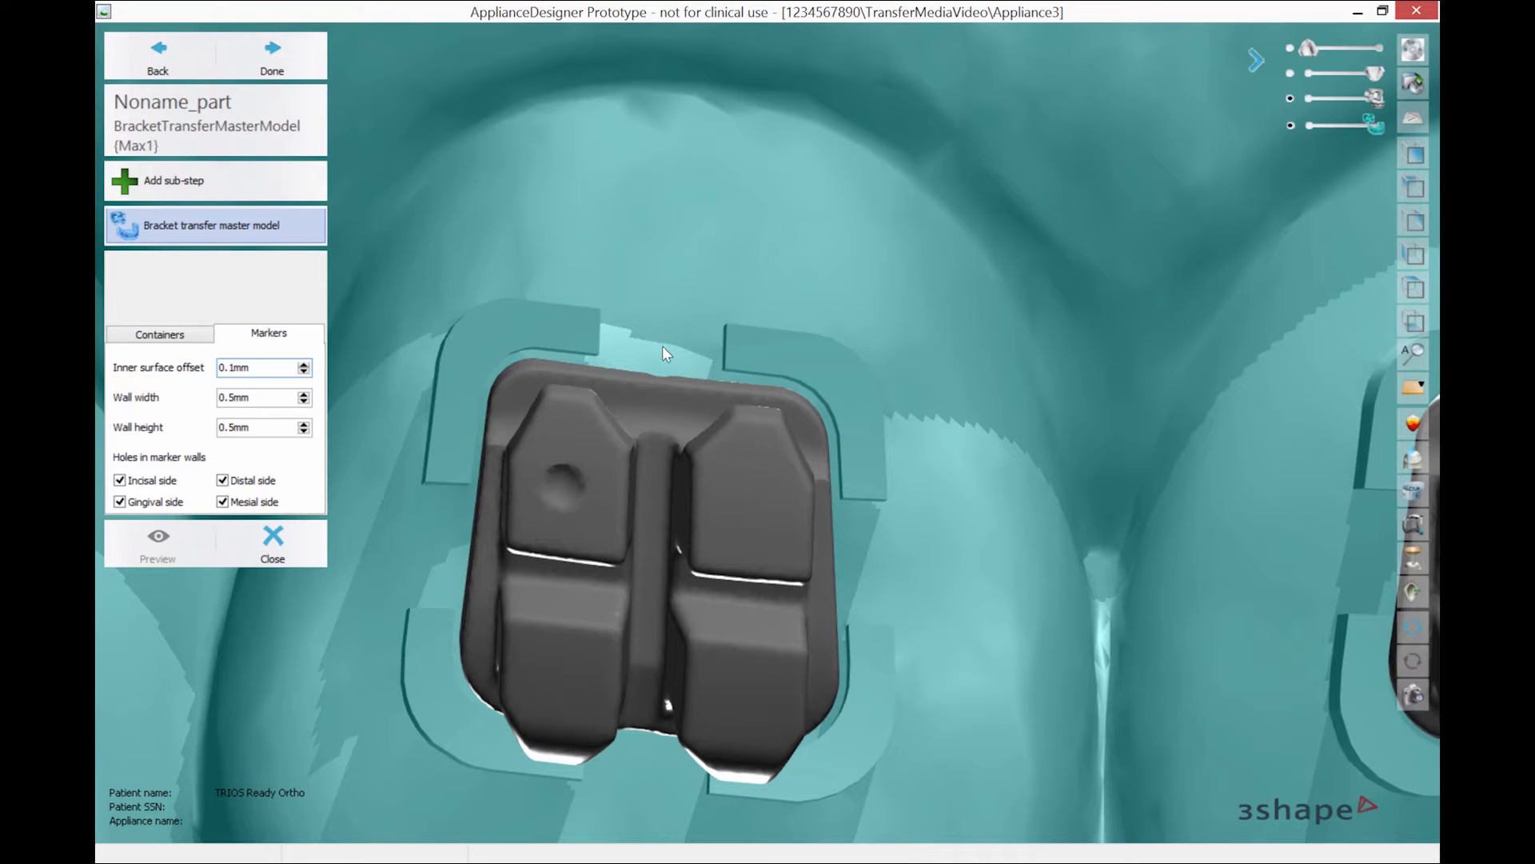
- Set the markers' wall height to 0.2 mm and preview the updated model
{"action": "scroll", "coordinate": [503, 487], "scroll_direction": "down", "scroll_amount": 4}
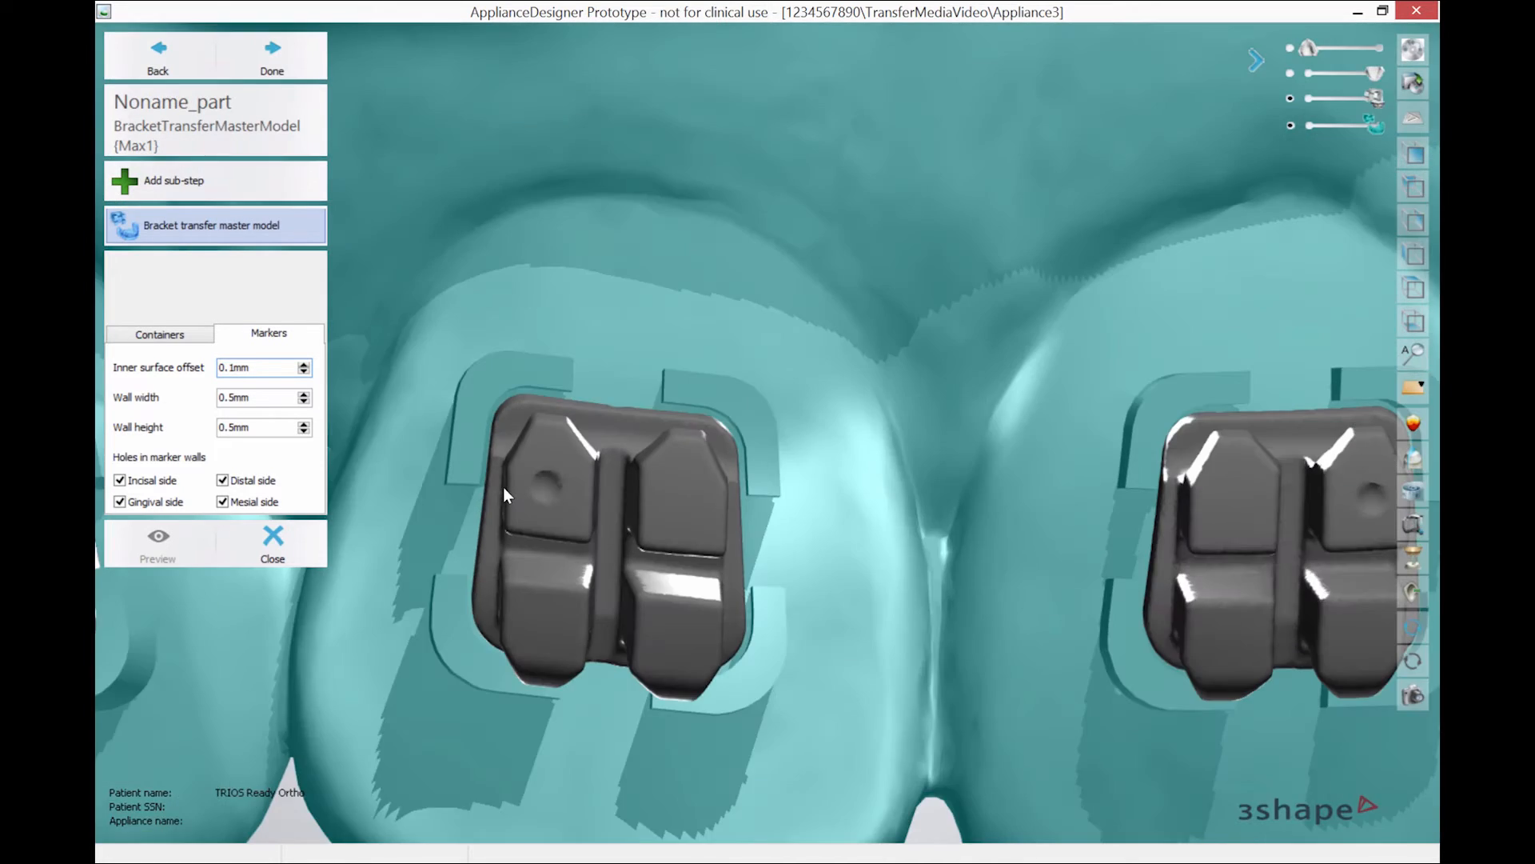
{"action": "right_click_drag", "start_coordinate": [530, 649], "coordinate": [655, 513]}
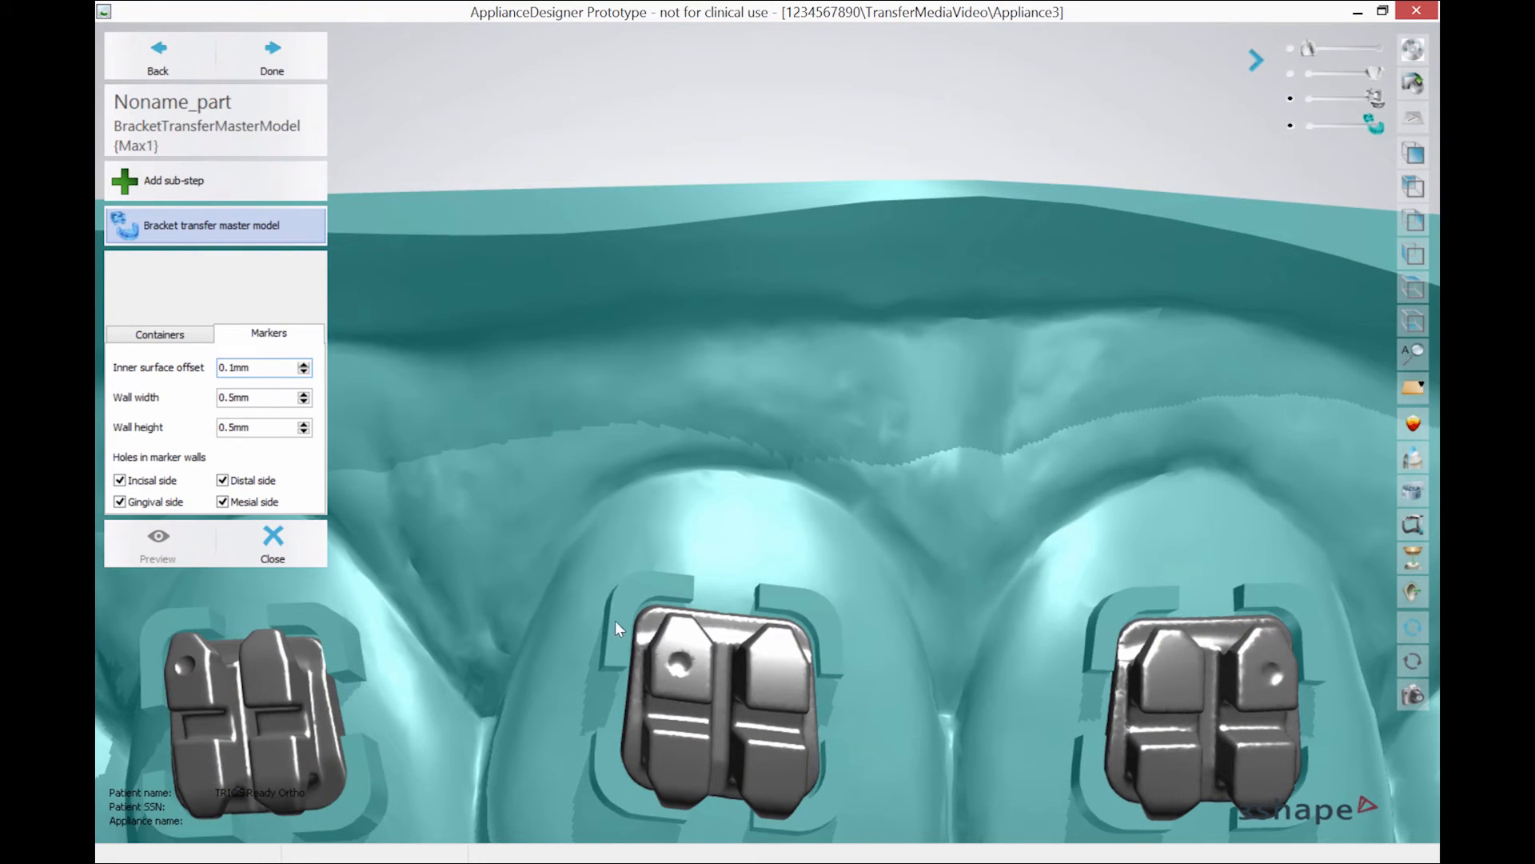
{"action": "right_click_drag", "start_coordinate": [331, 461], "coordinate": [669, 207]}
{"action": "scroll", "coordinate": [699, 573], "scroll_direction": "down", "scroll_amount": 3}
{"action": "scroll", "coordinate": [678, 280], "scroll_direction": "up", "scroll_amount": 5}
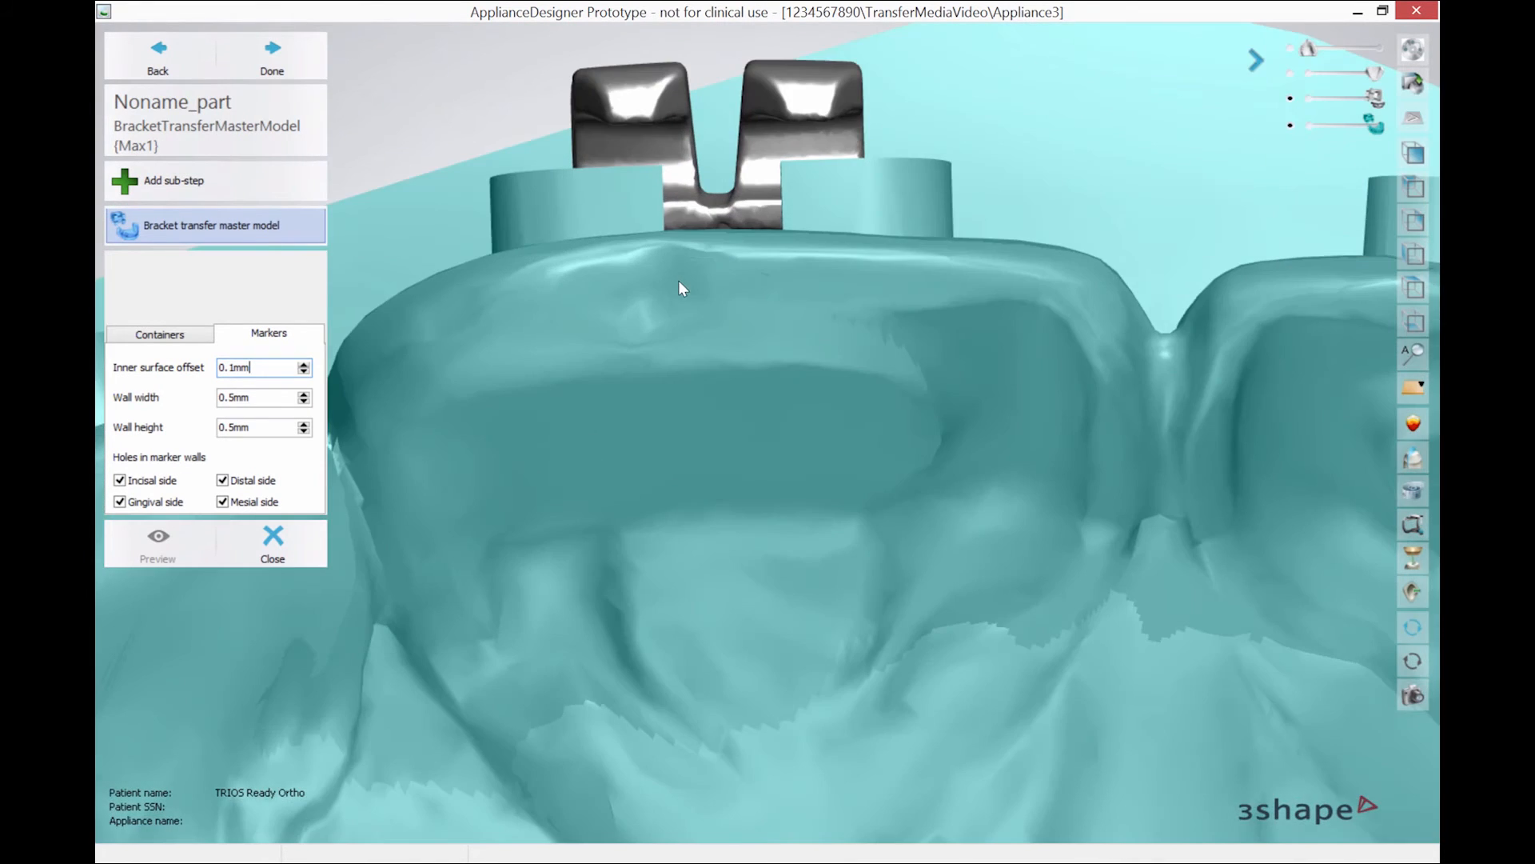
{"action": "mouse_move", "coordinate": [693, 325]}
{"action": "right_mouse_down"}
{"action": "mouse_move", "coordinate": [692, 536]}
{"action": "mouse_move", "coordinate": [611, 435]}
{"action": "right_mouse_up"}
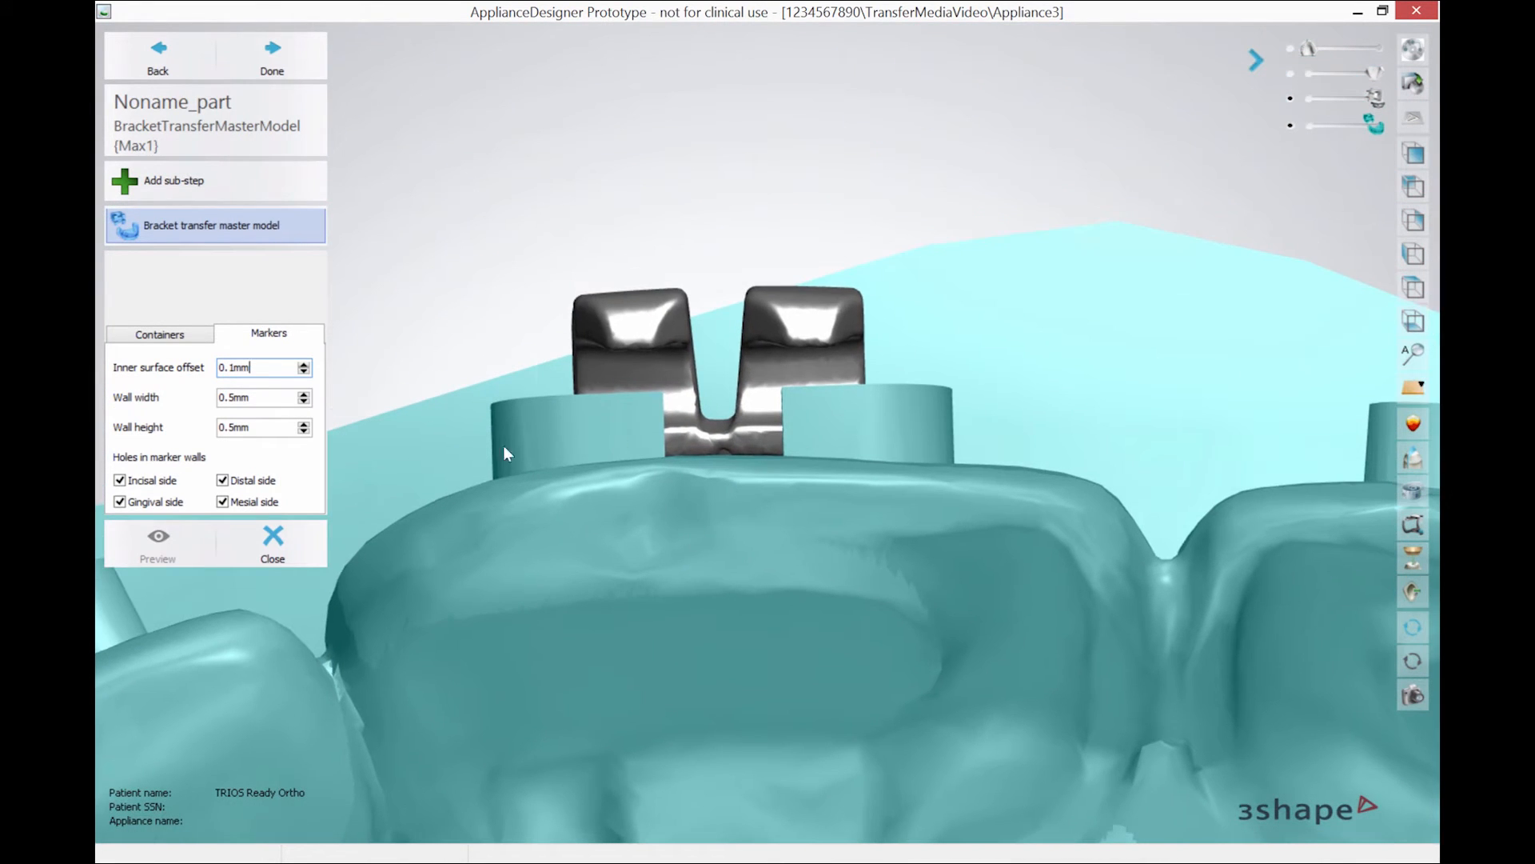
{"action": "left_click", "coordinate": [304, 432]}
{"action": "left_click", "coordinate": [304, 432]}
{"action": "left_click", "coordinate": [304, 432]}
{"action": "key", "text": "Down"}
{"action": "key", "text": "Down"}
{"action": "key", "text": "Down"}
{"action": "left_click", "coordinate": [183, 552]}
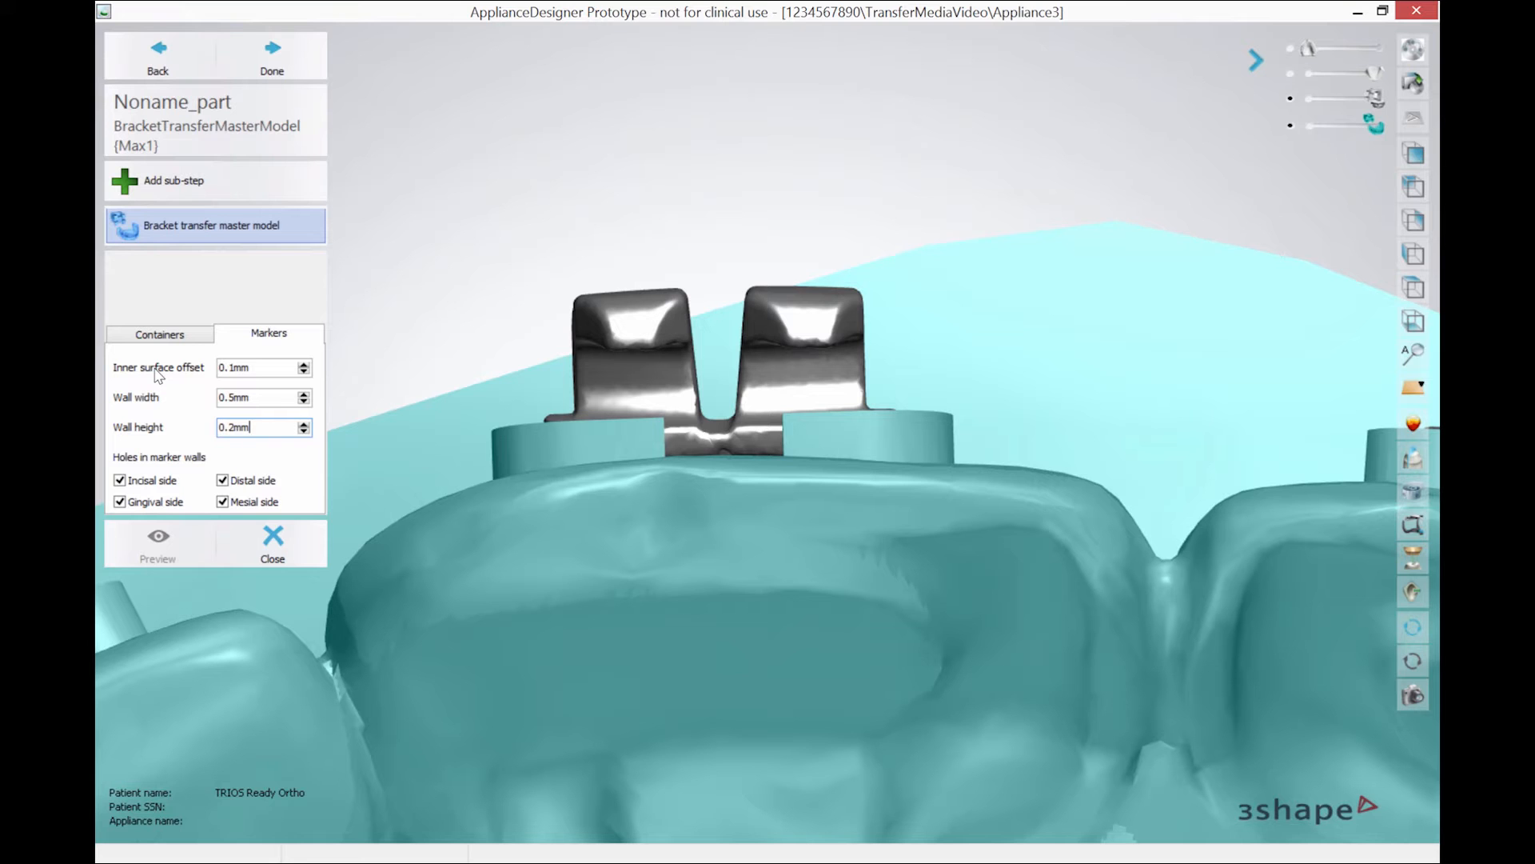
- Examine the marker walls around the front teeth's brackets from several angles
{"action": "scroll", "coordinate": [512, 448], "scroll_direction": "down", "scroll_amount": 3}
{"action": "right_click_drag", "start_coordinate": [526, 499], "coordinate": [531, 549]}
{"action": "middle_click_drag", "start_coordinate": [531, 549], "coordinate": [630, 87]}
{"action": "middle_click_drag", "start_coordinate": [536, 429], "coordinate": [536, 452]}
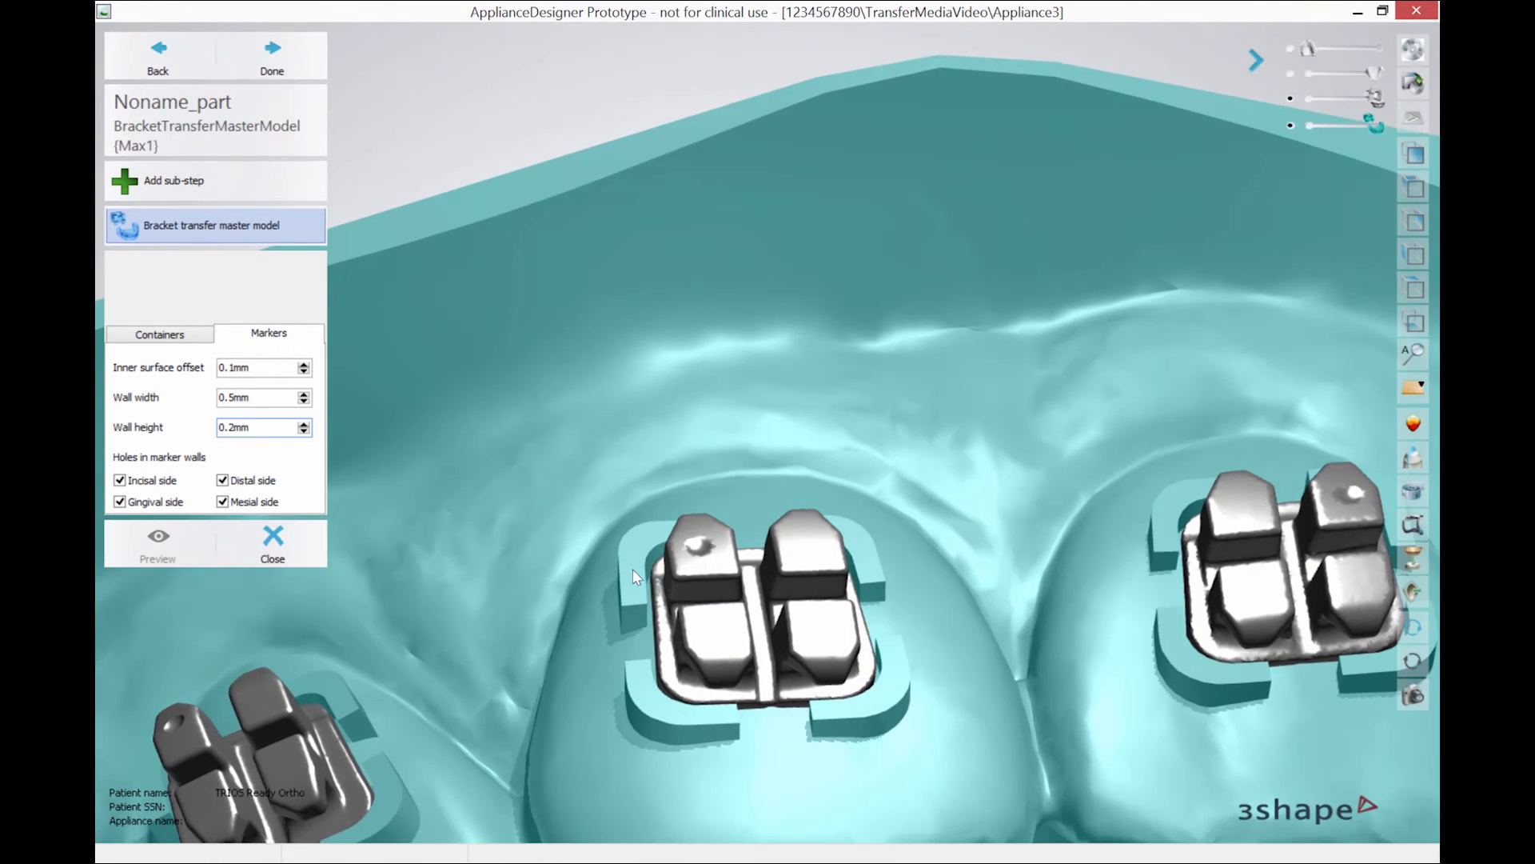
{"action": "right_click_drag", "start_coordinate": [421, 382], "coordinate": [590, 555]}
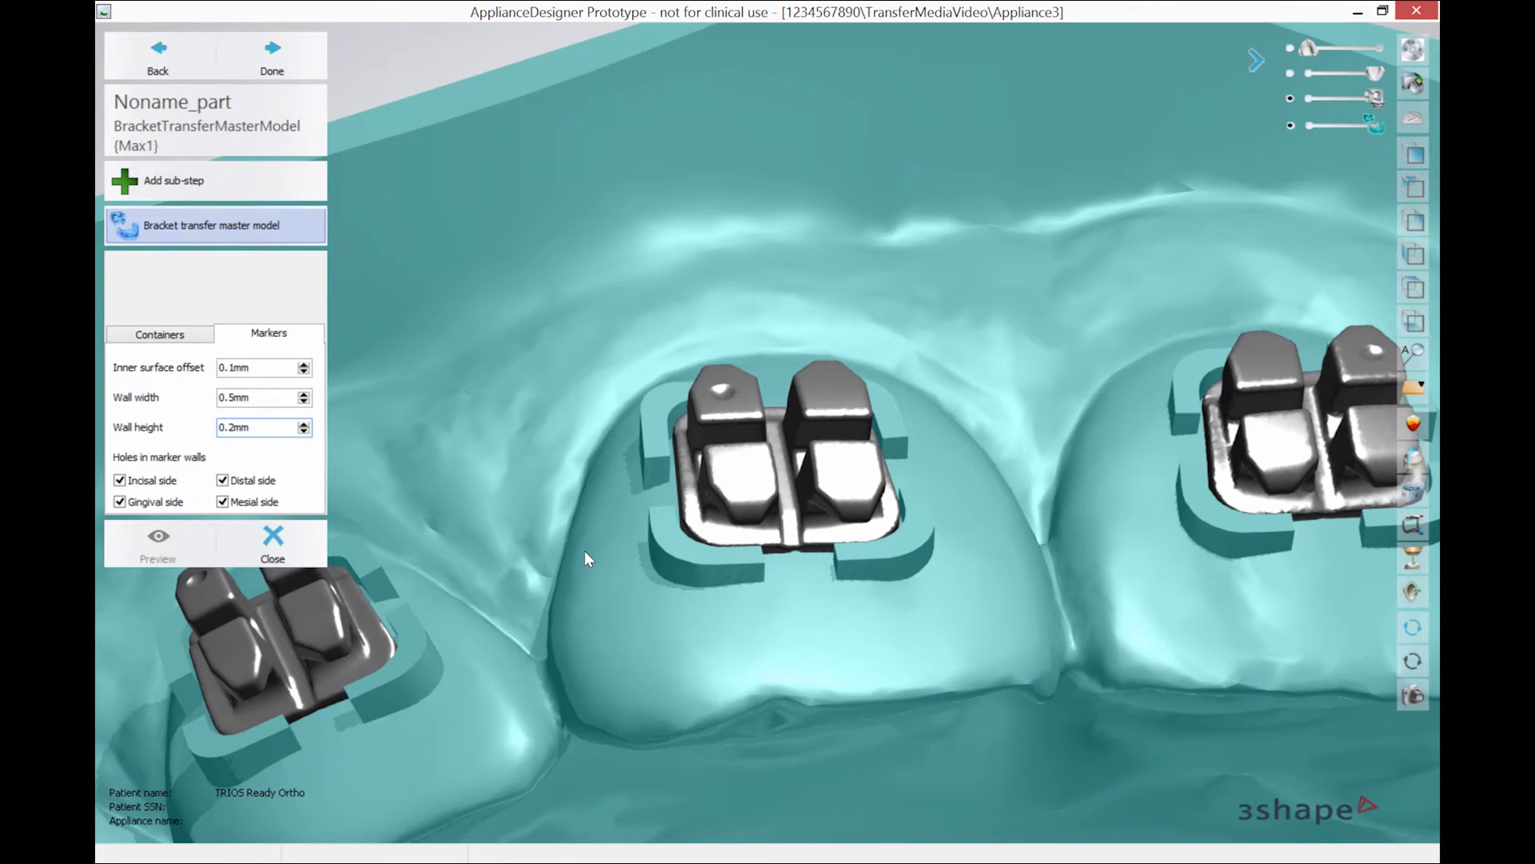
{"action": "right_click_drag", "start_coordinate": [547, 432], "coordinate": [643, 419]}
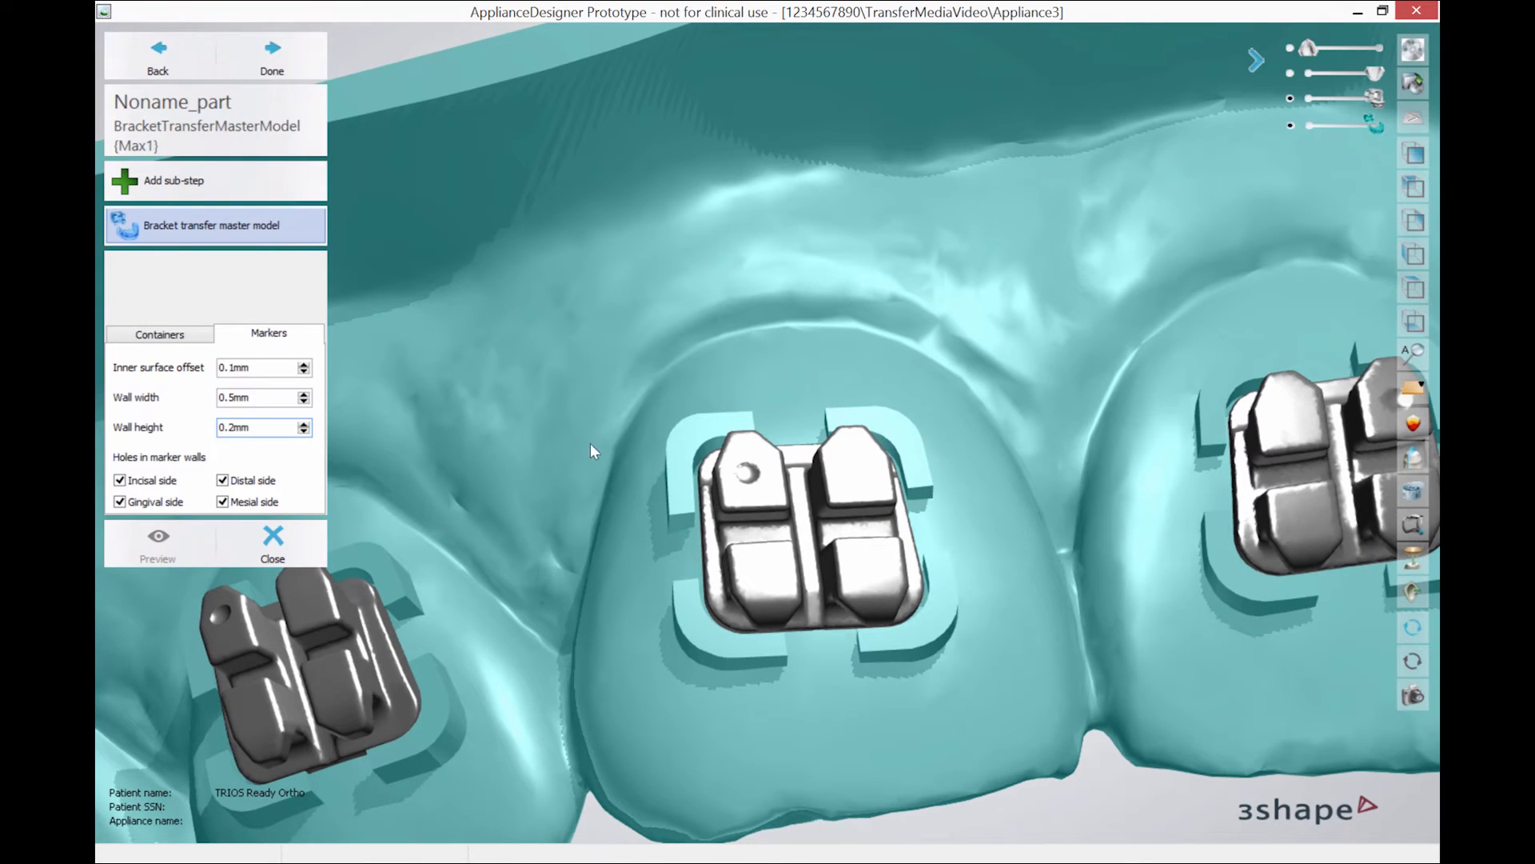
{"action": "right_click_drag", "start_coordinate": [605, 299], "coordinate": [604, 314]}
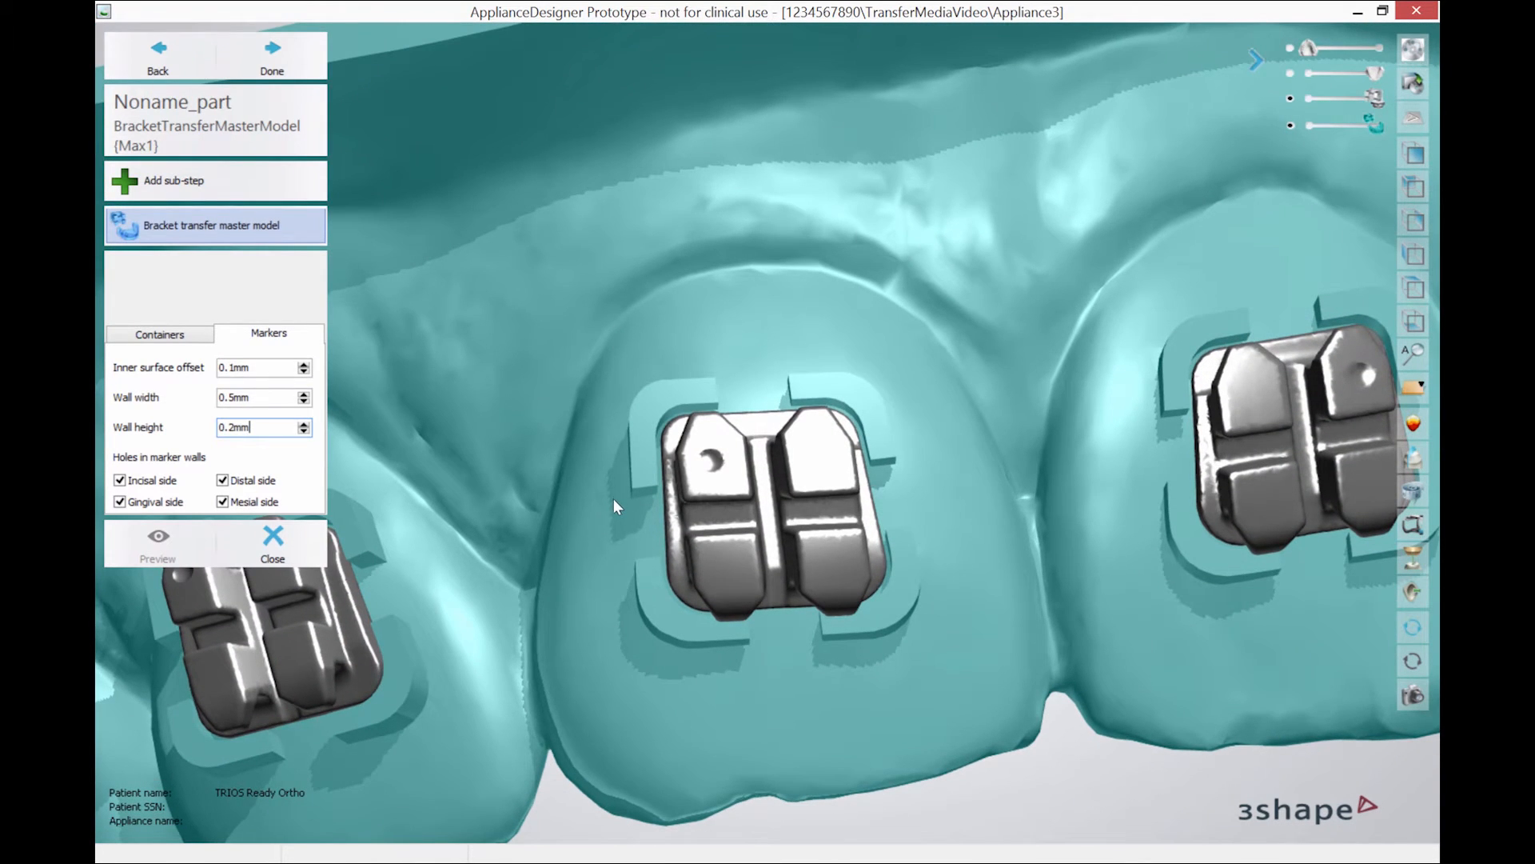
{"action": "right_click_drag", "start_coordinate": [613, 501], "coordinate": [621, 457]}
{"action": "right_click_drag", "start_coordinate": [424, 366], "coordinate": [557, 527]}
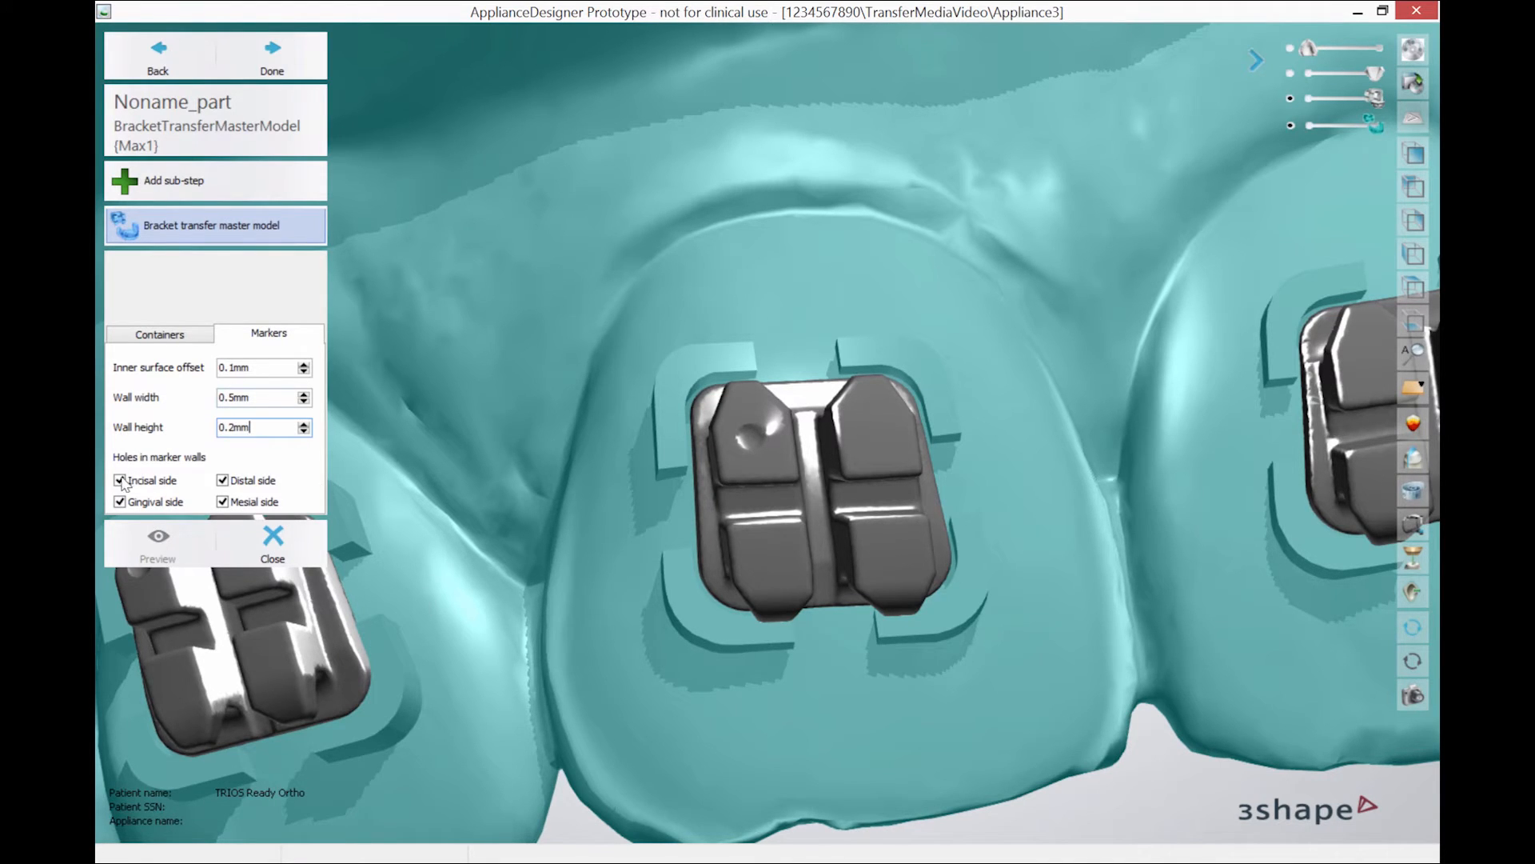
- Remove the gingival, mesial and distal holes from the marker walls, keeping only the incisal hole, and preview the model
{"action": "left_click", "coordinate": [184, 507]}
{"action": "left_click", "coordinate": [222, 502]}
{"action": "left_click", "coordinate": [224, 481]}
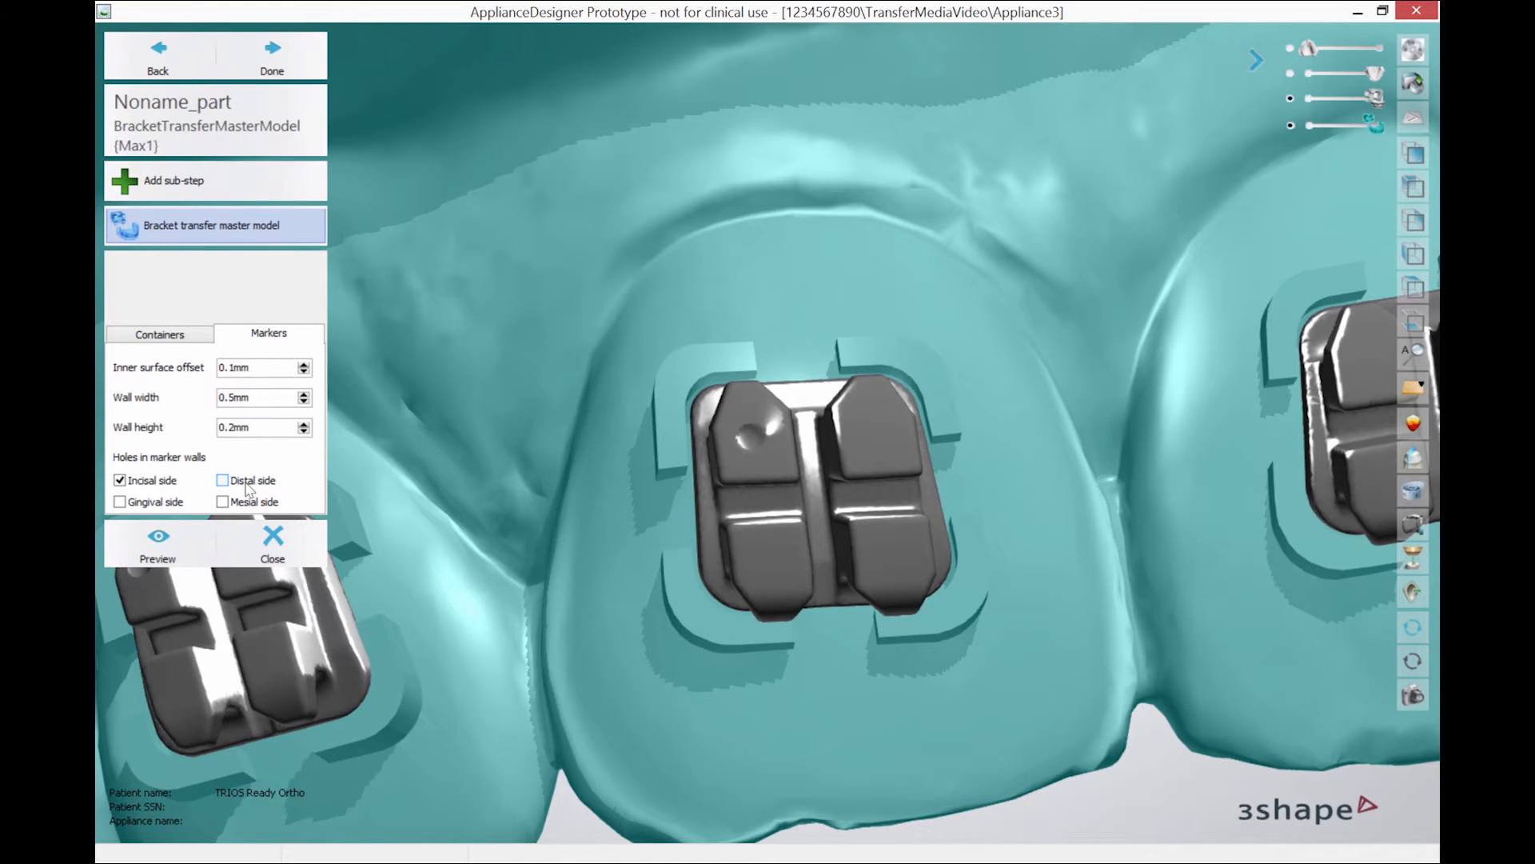
{"action": "left_click", "coordinate": [152, 547]}
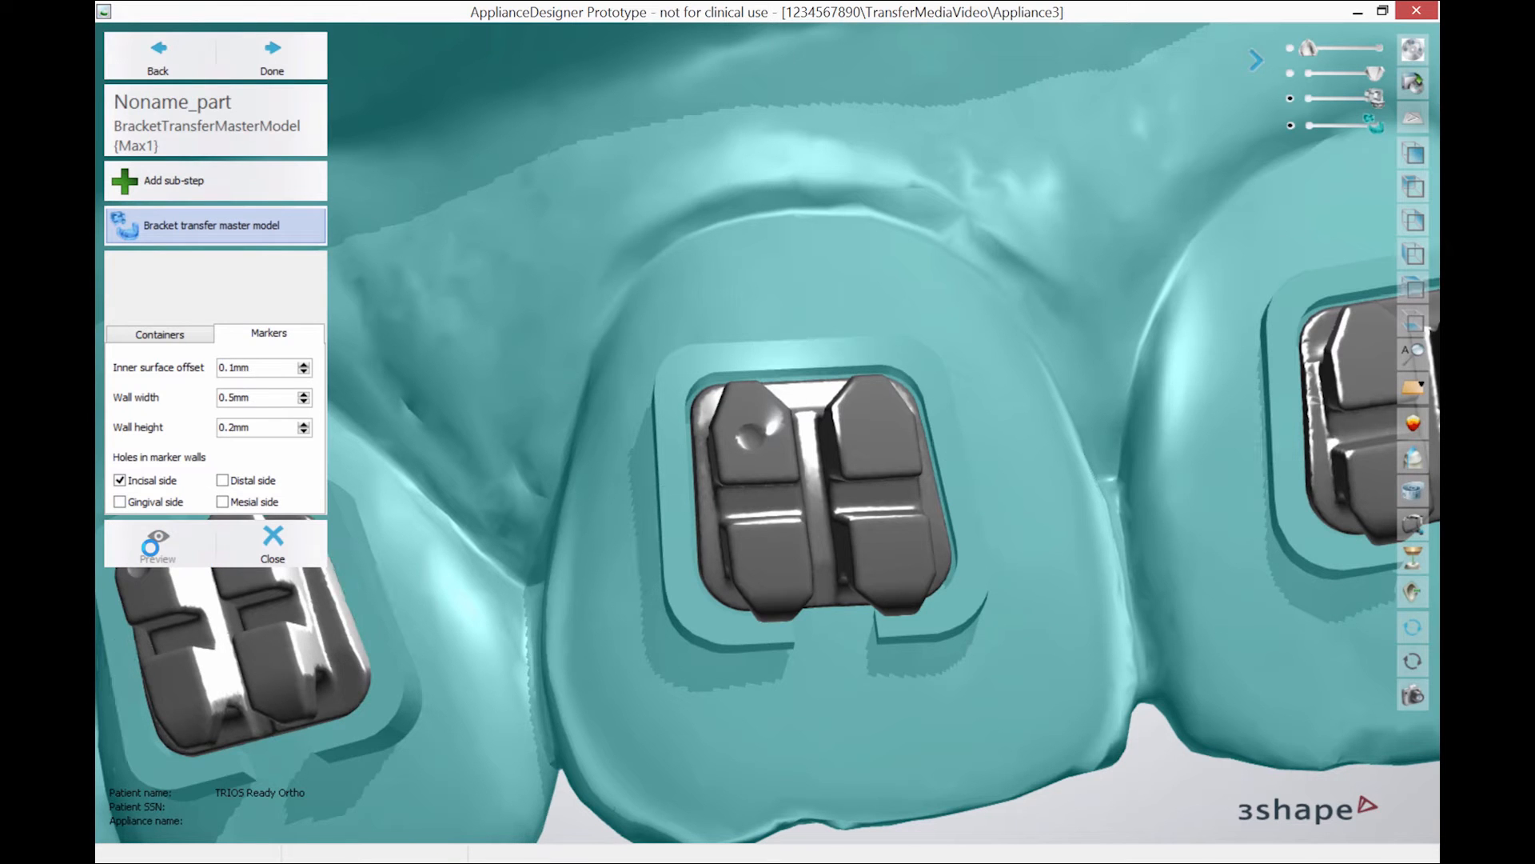
{"action": "right_click_drag", "start_coordinate": [722, 734], "coordinate": [752, 706]}
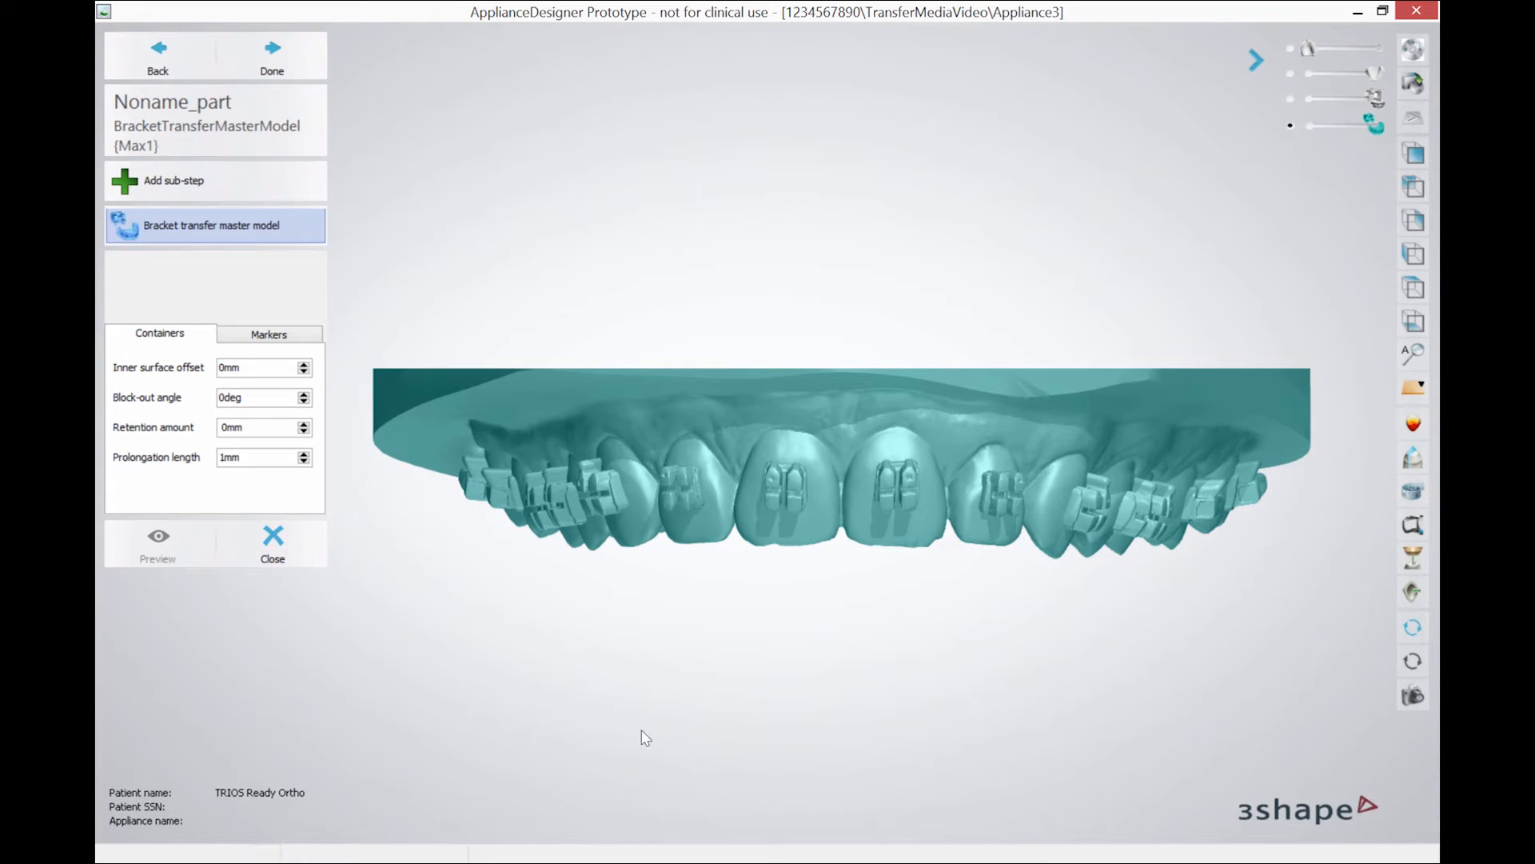
- Examine the bracket containers on the master model, closing in on those of the posterior teeth
{"action": "right_click_drag", "start_coordinate": [724, 595], "coordinate": [821, 617]}
{"action": "right_click_drag", "start_coordinate": [808, 627], "coordinate": [803, 634]}
{"action": "scroll", "coordinate": [463, 603], "scroll_direction": "up", "scroll_amount": 5}
{"action": "right_click_drag", "start_coordinate": [923, 405], "coordinate": [798, 627]}
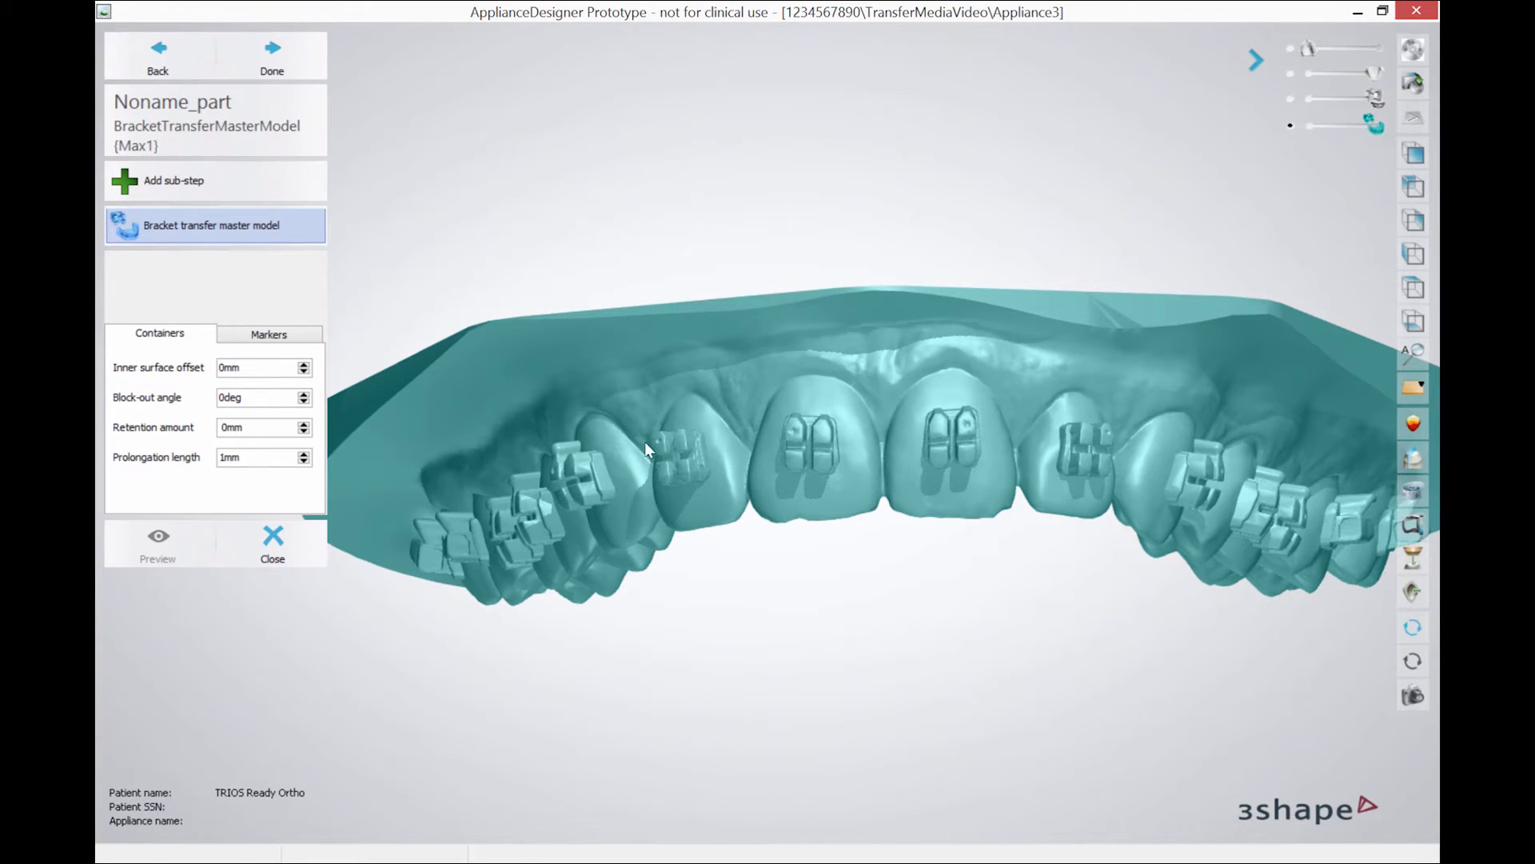
{"action": "right_click_drag", "start_coordinate": [616, 616], "coordinate": [657, 569]}
{"action": "middle_click_drag", "start_coordinate": [657, 569], "coordinate": [687, 529]}
{"action": "right_click_drag", "start_coordinate": [686, 529], "coordinate": [607, 465]}
{"action": "scroll", "coordinate": [632, 506], "scroll_direction": "up", "scroll_amount": 3}
{"action": "middle_click_drag", "start_coordinate": [632, 506], "coordinate": [706, 482]}
{"action": "right_click_drag", "start_coordinate": [707, 481], "coordinate": [771, 497]}
{"action": "right_click_drag", "start_coordinate": [645, 524], "coordinate": [637, 569]}
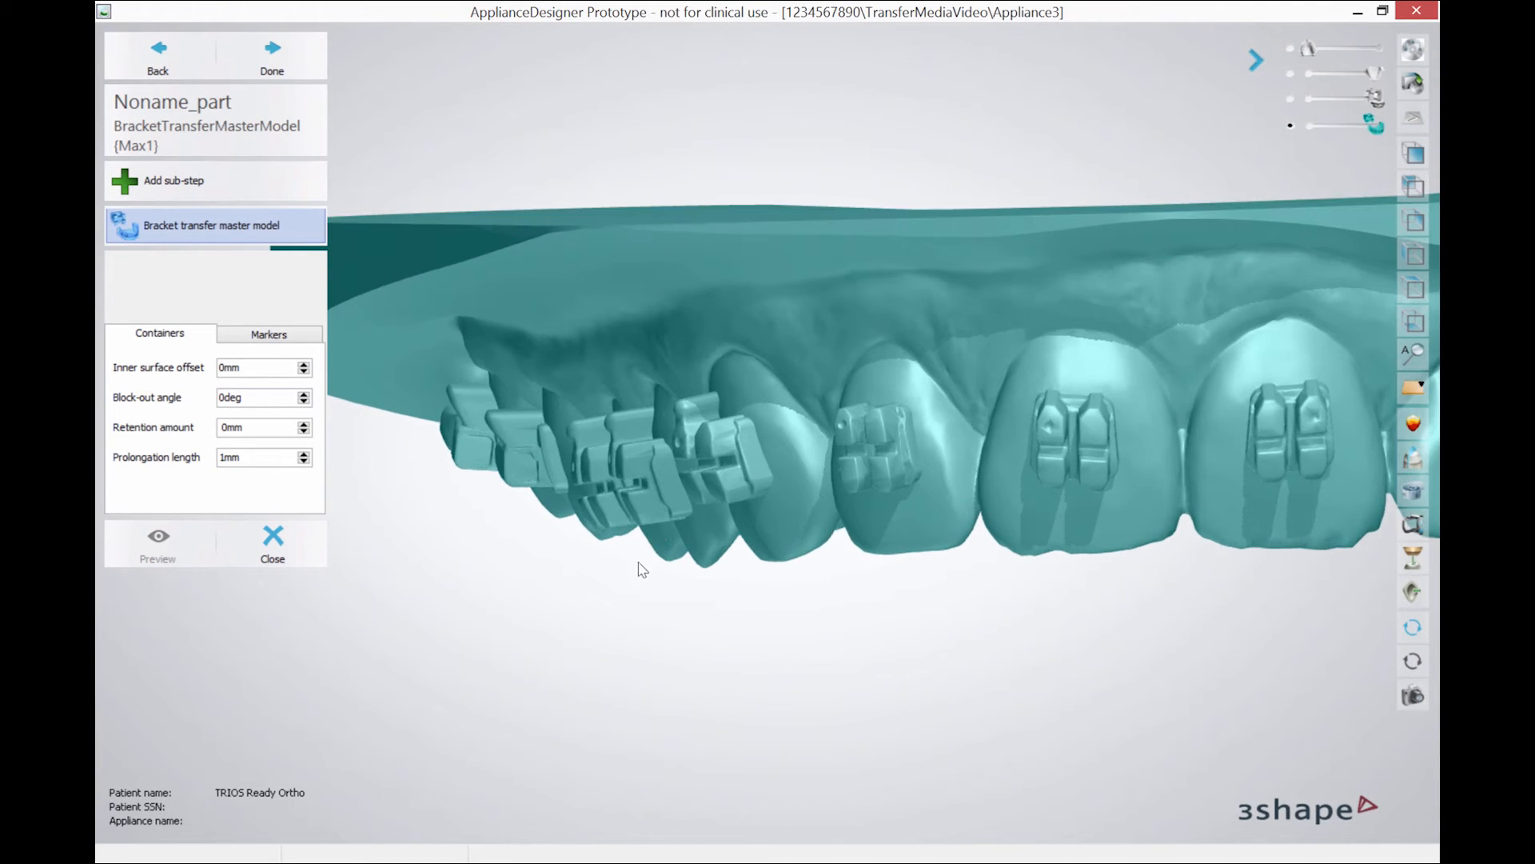
{"action": "scroll", "coordinate": [544, 448], "scroll_direction": "up", "scroll_amount": 5}
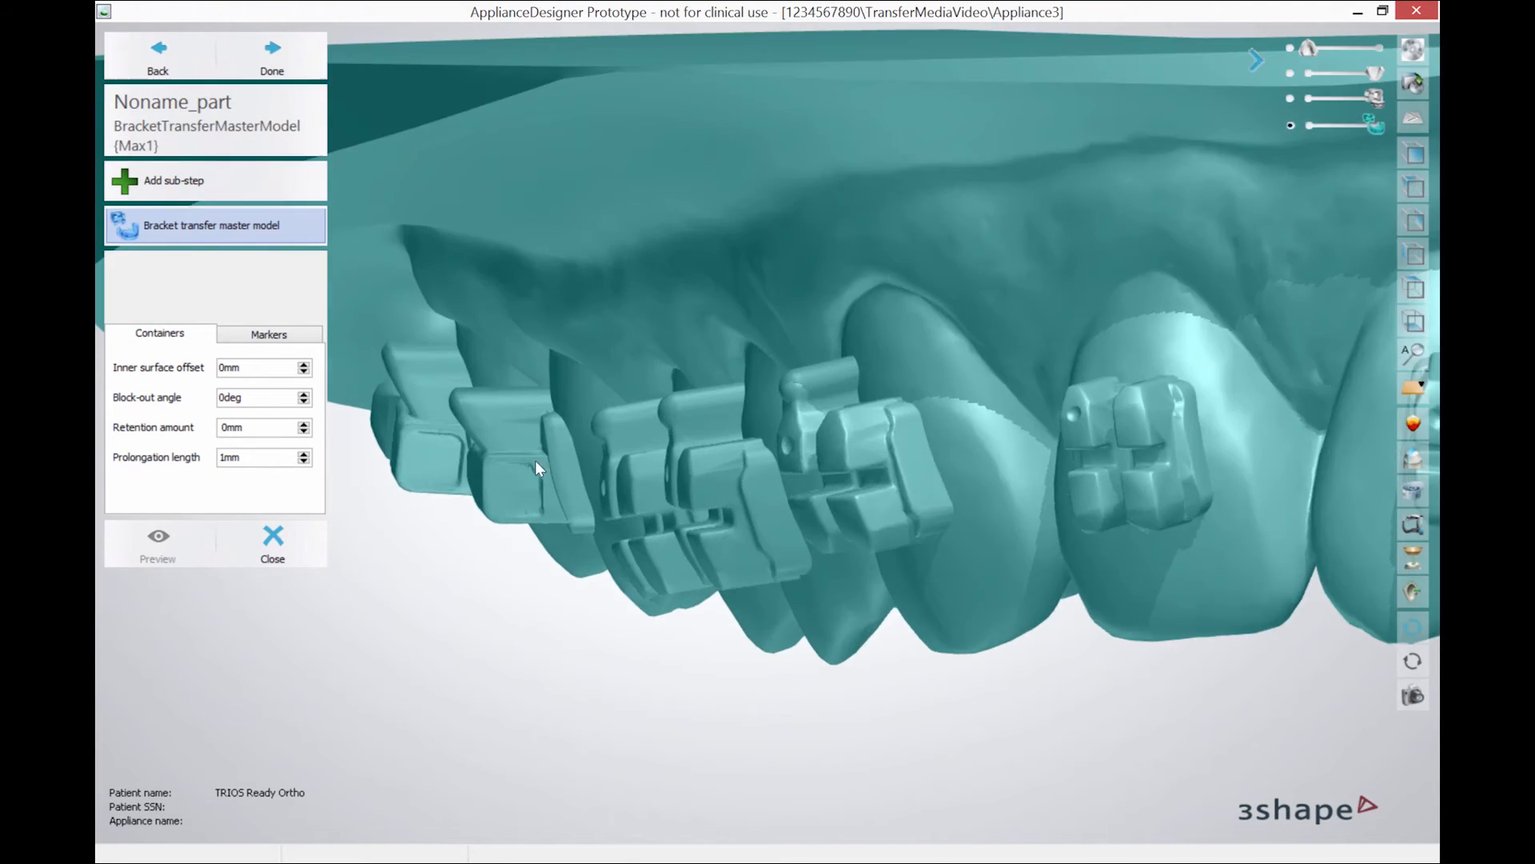
{"action": "right_click_drag", "start_coordinate": [689, 434], "coordinate": [621, 287]}
{"action": "scroll", "coordinate": [732, 355], "scroll_direction": "up", "scroll_amount": 3}
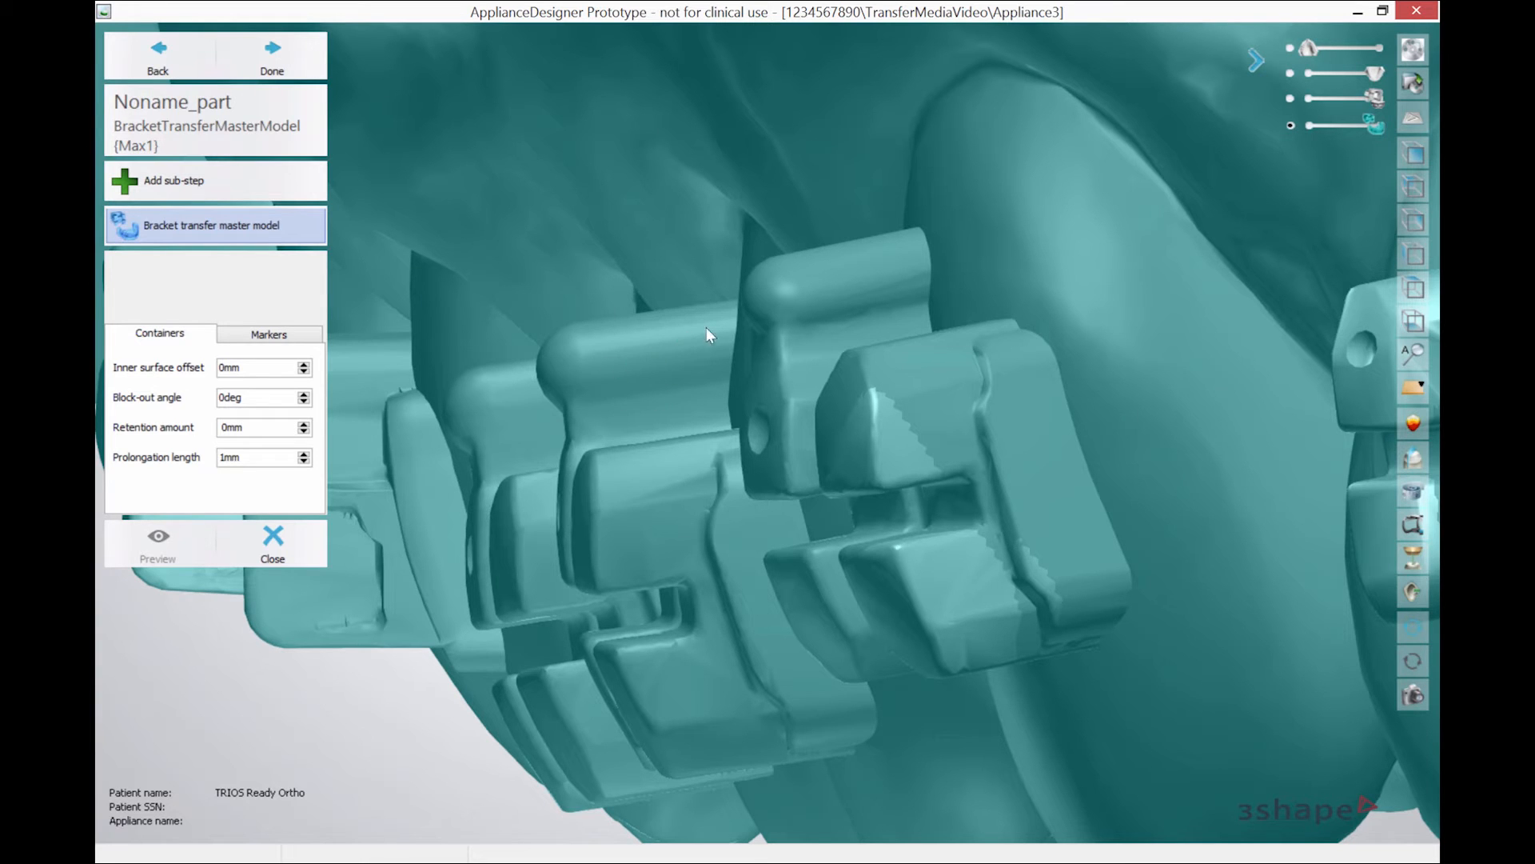
{"action": "scroll", "coordinate": [635, 371], "scroll_direction": "down", "scroll_amount": 8}
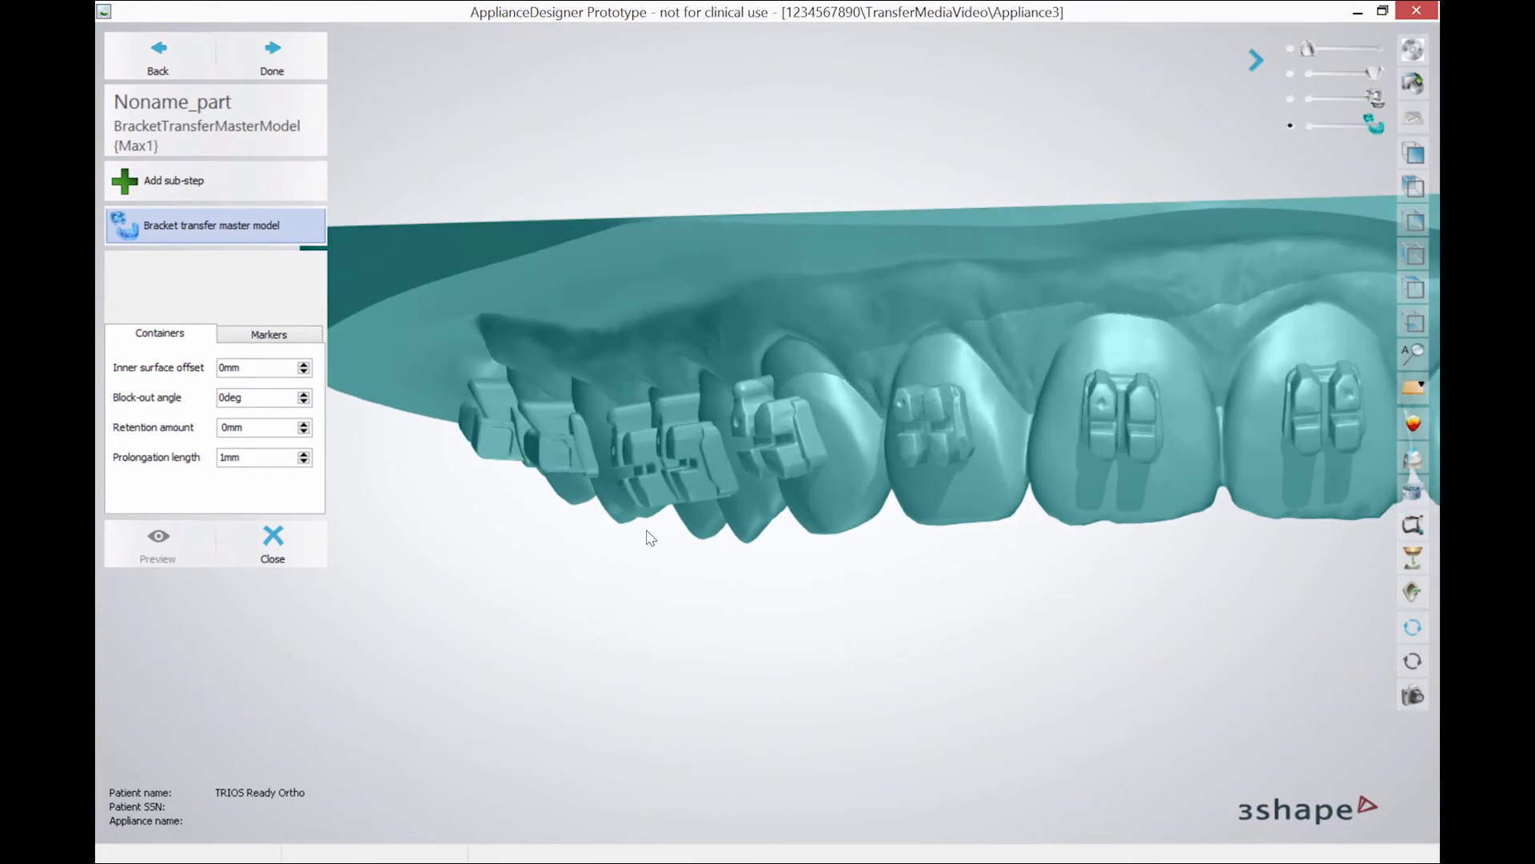
- Examine the bracket containers along the whole maxillary arch
{"action": "right_click_drag", "start_coordinate": [650, 537], "coordinate": [607, 369]}
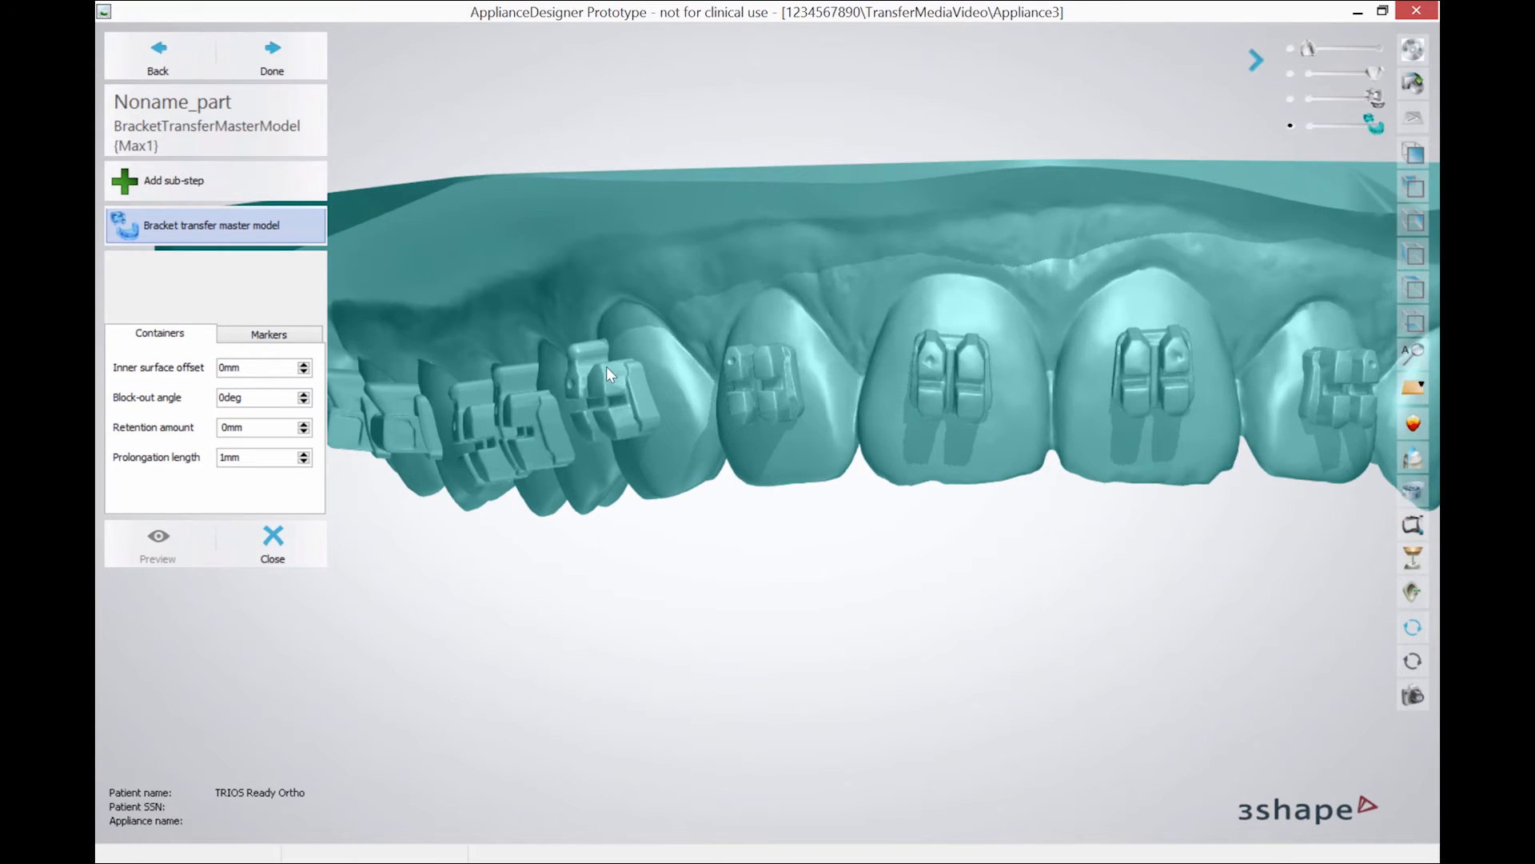
{"action": "scroll", "coordinate": [627, 372], "scroll_direction": "up", "scroll_amount": 5}
{"action": "scroll", "coordinate": [591, 512], "scroll_direction": "down", "scroll_amount": 5}
{"action": "right_click_drag", "start_coordinate": [618, 558], "coordinate": [713, 460]}
{"action": "scroll", "coordinate": [654, 487], "scroll_direction": "down", "scroll_amount": 5}
{"action": "scroll", "coordinate": [675, 510], "scroll_direction": "up", "scroll_amount": 1}
{"action": "scroll", "coordinate": [677, 520], "scroll_direction": "up", "scroll_amount": 2}
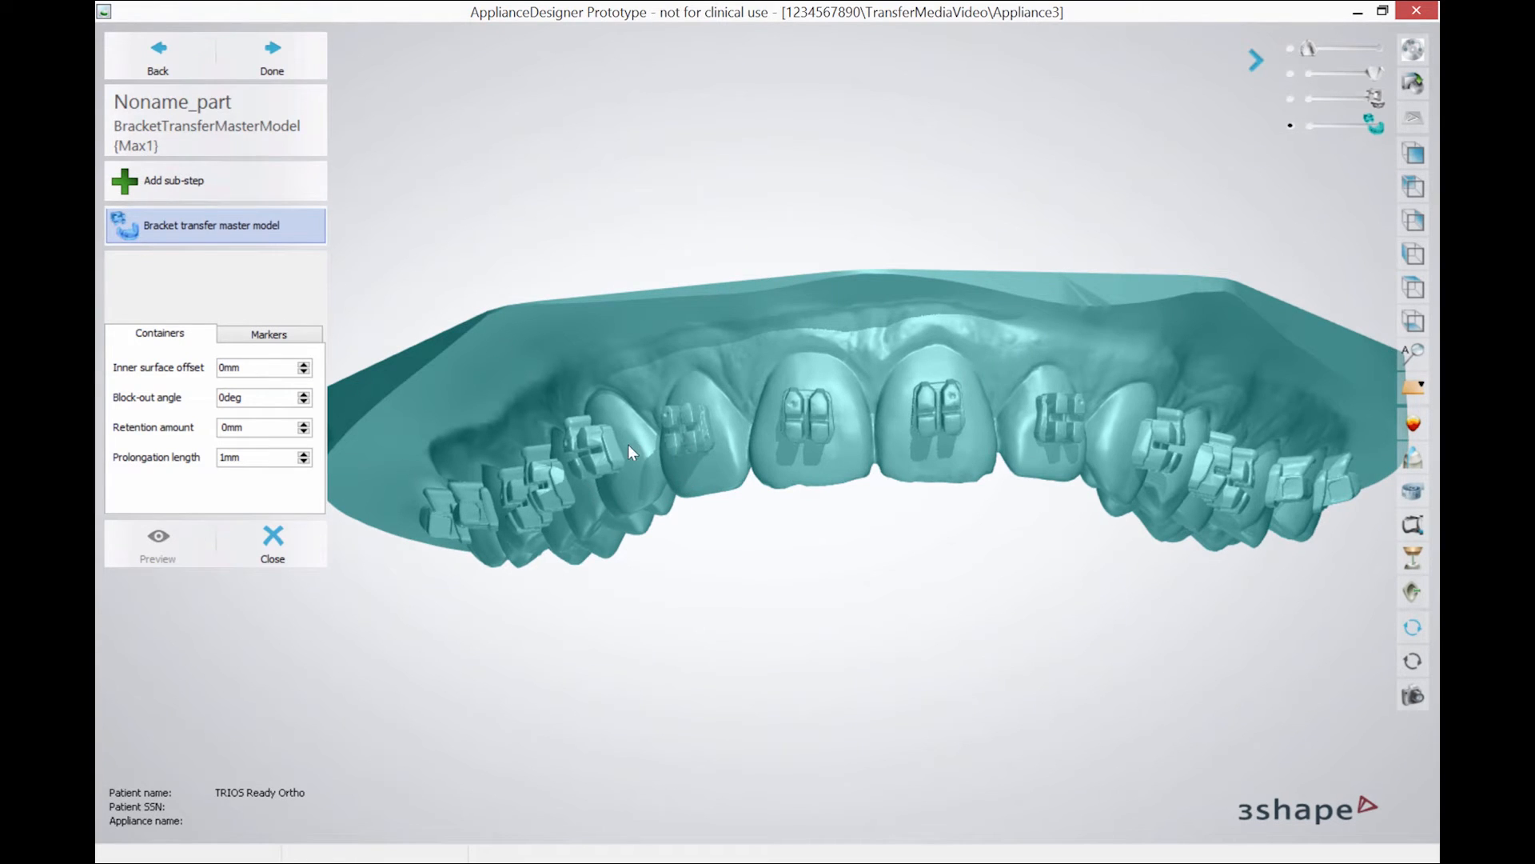
{"action": "right_click_drag", "start_coordinate": [772, 530], "coordinate": [760, 569]}
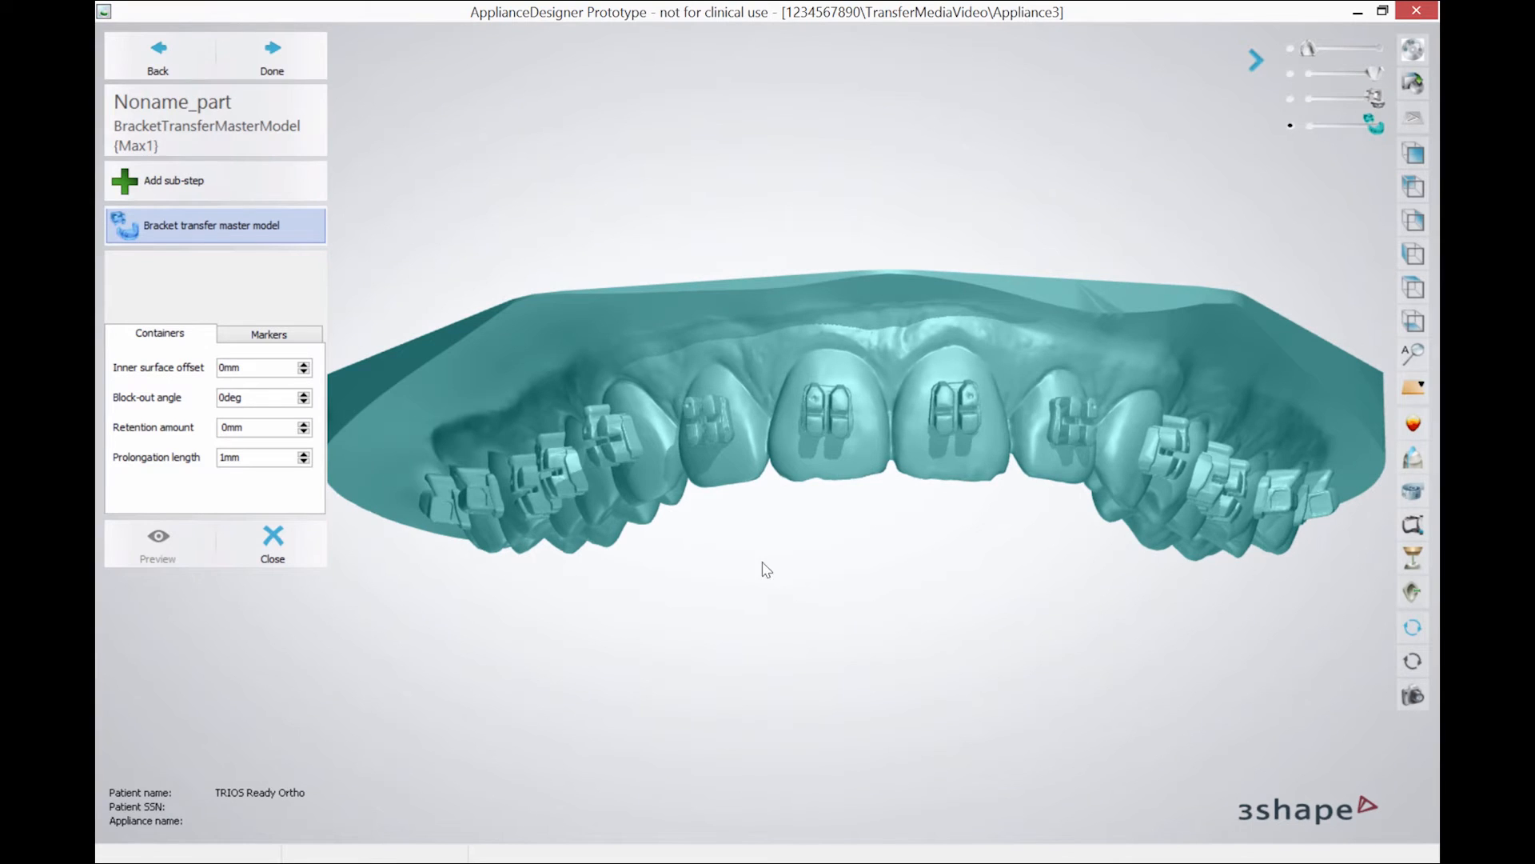
{"action": "scroll", "coordinate": [764, 550], "scroll_direction": "up", "scroll_amount": 3}
{"action": "scroll", "coordinate": [764, 548], "scroll_direction": "down", "scroll_amount": 3}
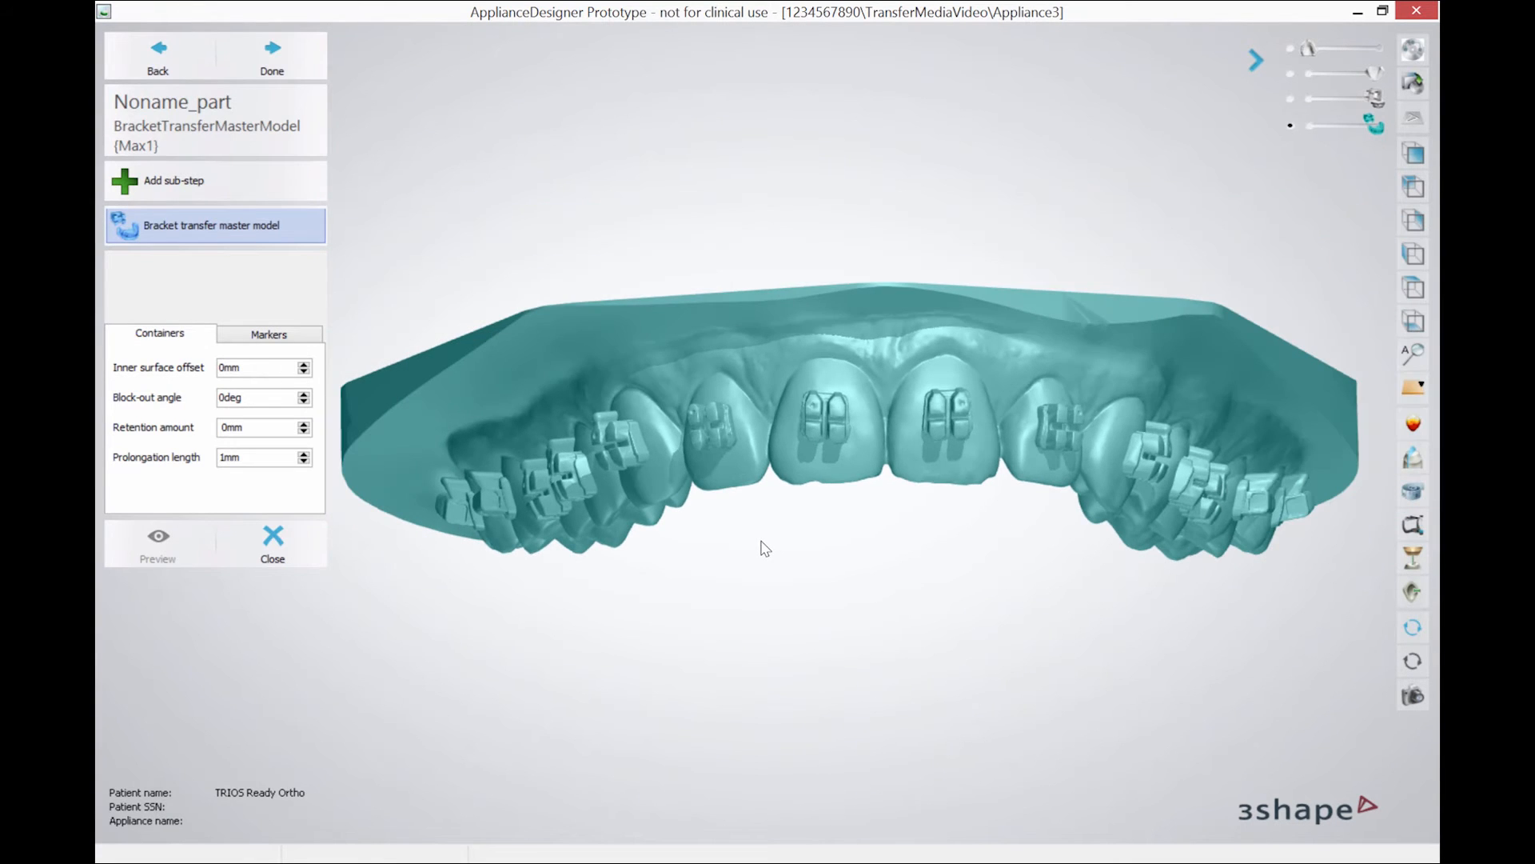
- Examine the bracket containers from the front view, closing in on the undercuts around the canine and premolar brackets
{"action": "middle_click_drag", "start_coordinate": [726, 536], "coordinate": [747, 553]}
{"action": "right_click_drag", "start_coordinate": [781, 605], "coordinate": [773, 599]}
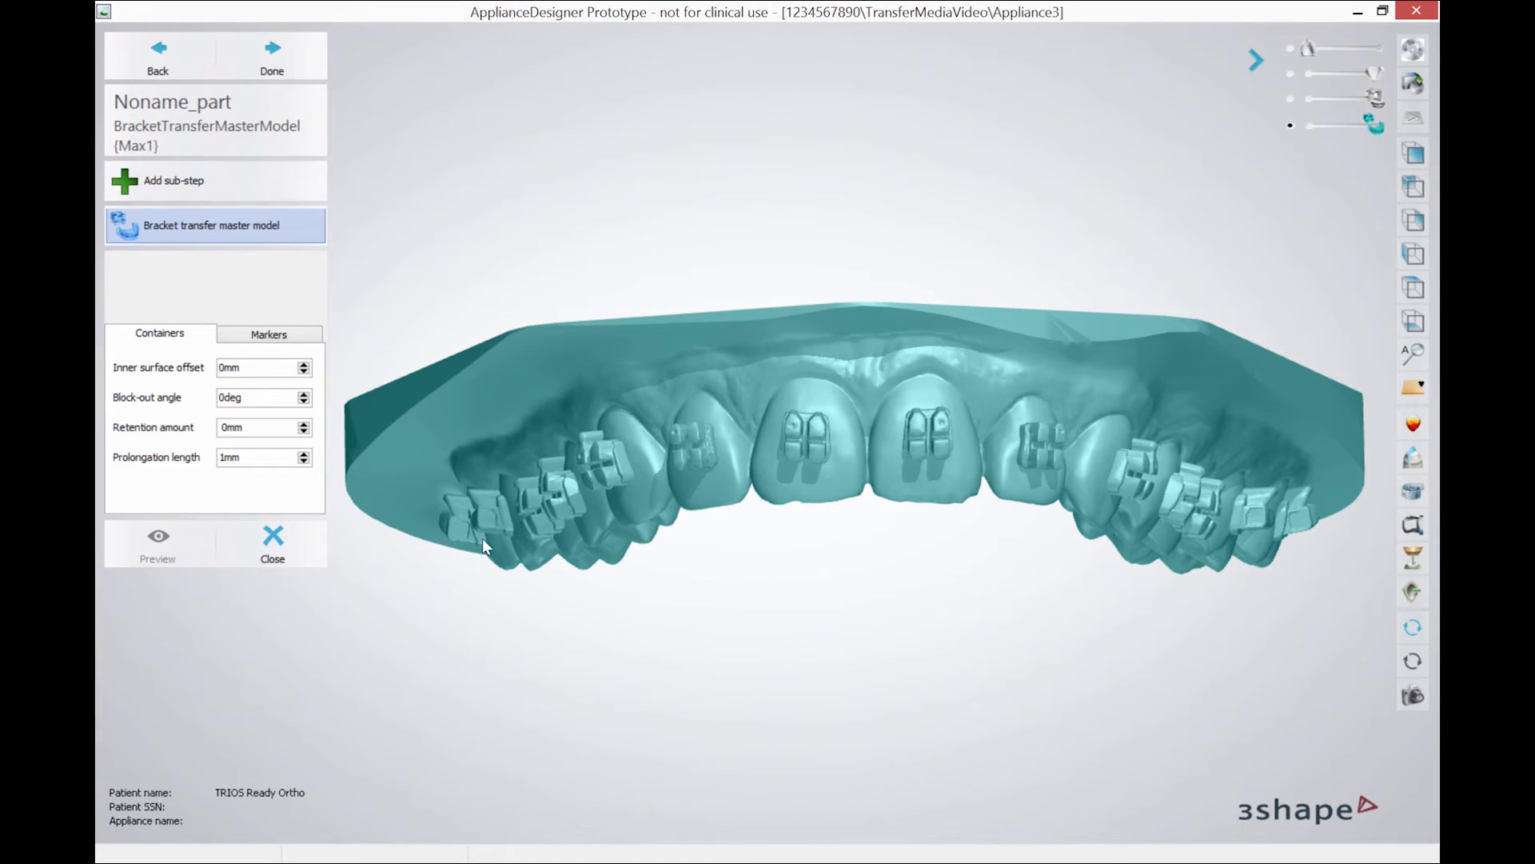
{"action": "middle_click_drag", "start_coordinate": [661, 586], "coordinate": [645, 549]}
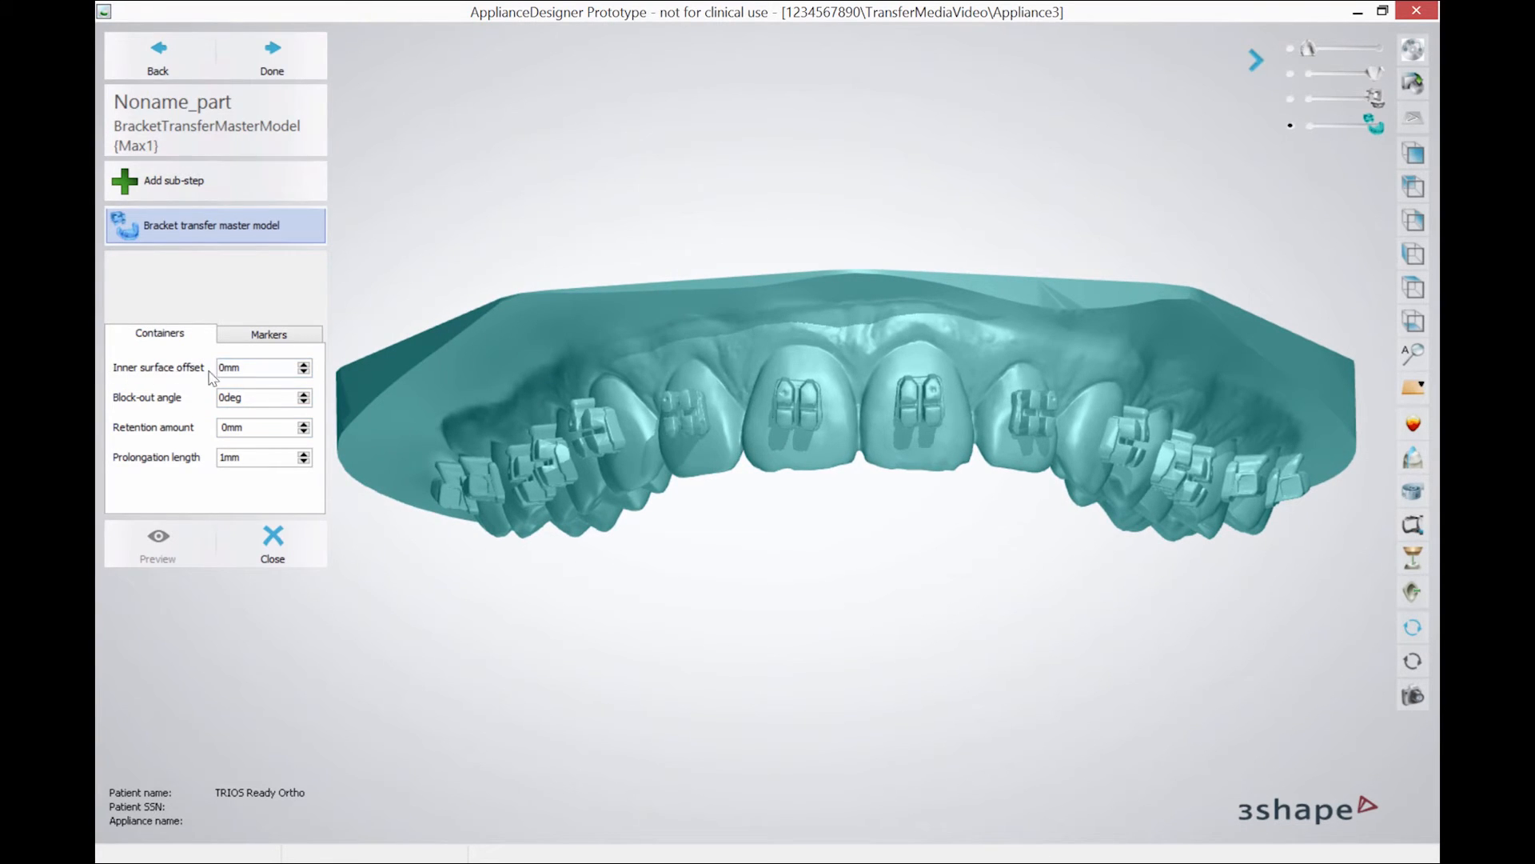
{"action": "scroll", "coordinate": [622, 486], "scroll_direction": "up", "scroll_amount": 5}
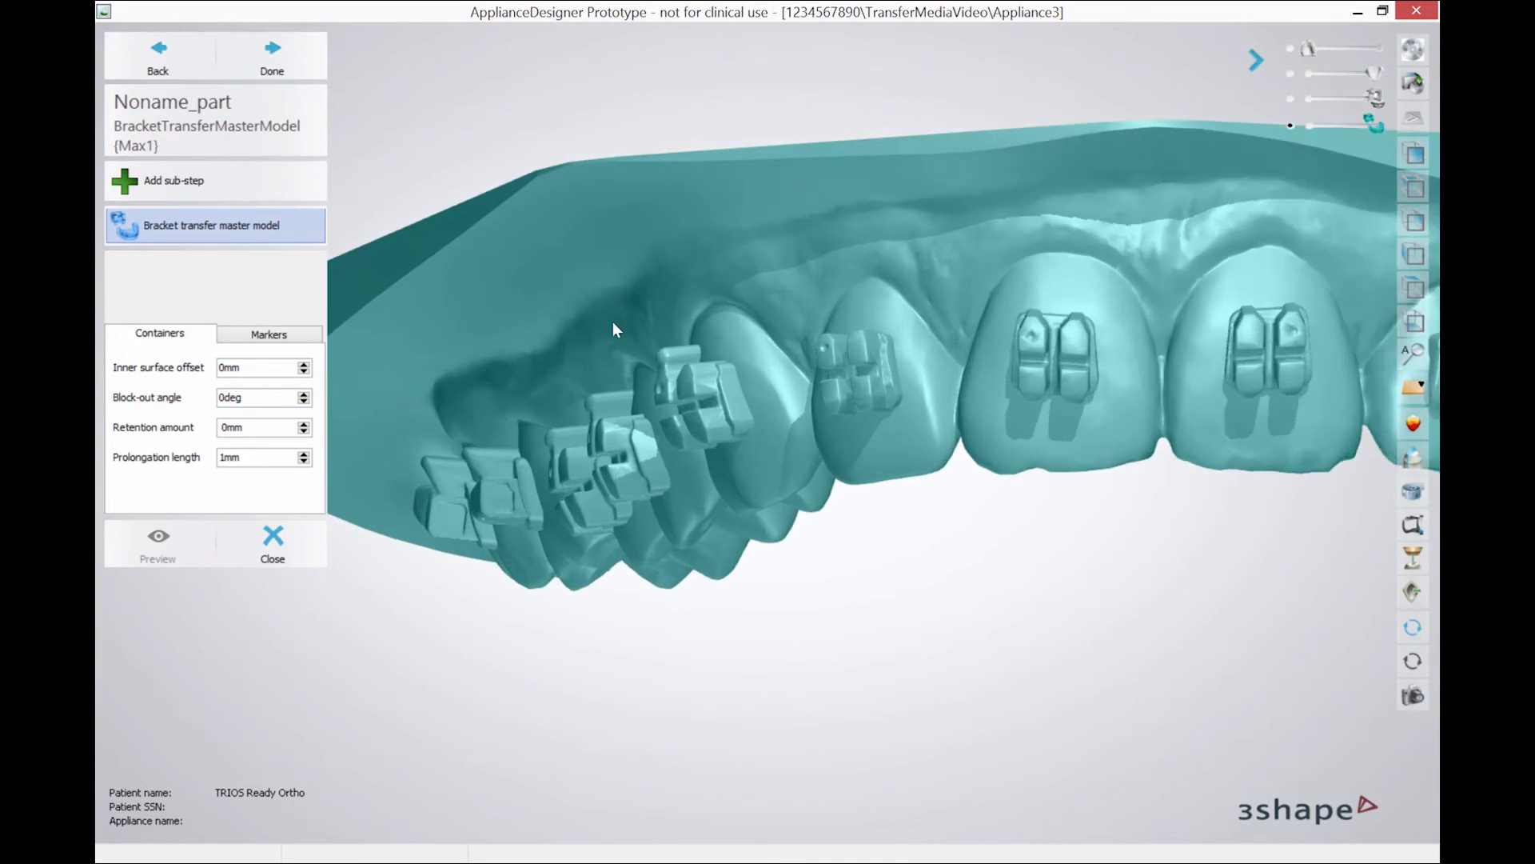
{"action": "scroll", "coordinate": [709, 438], "scroll_direction": "up", "scroll_amount": 3}
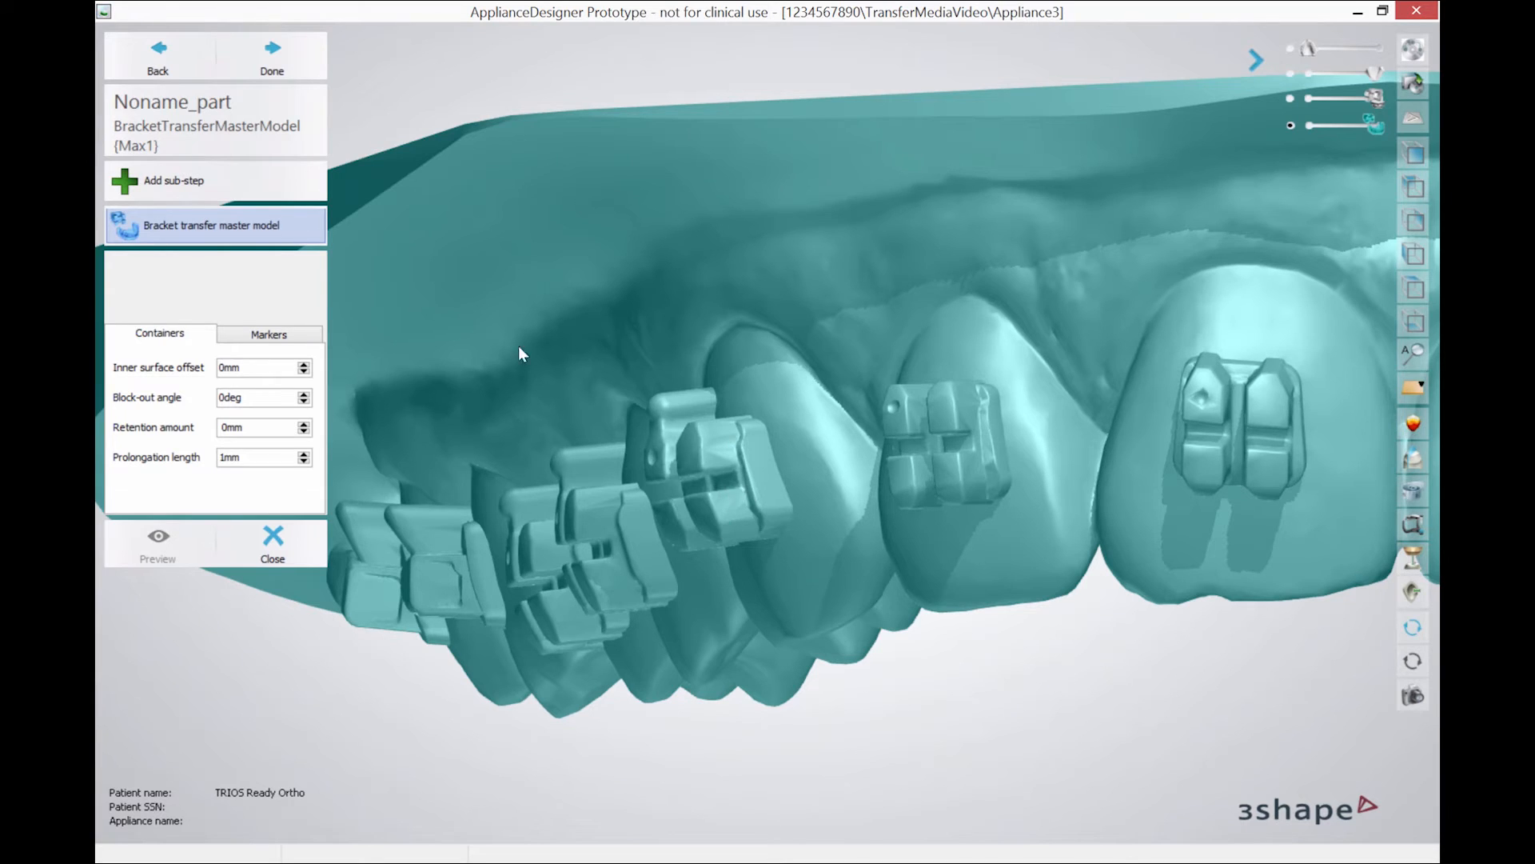
{"action": "right_click_drag", "start_coordinate": [520, 347], "coordinate": [766, 317]}
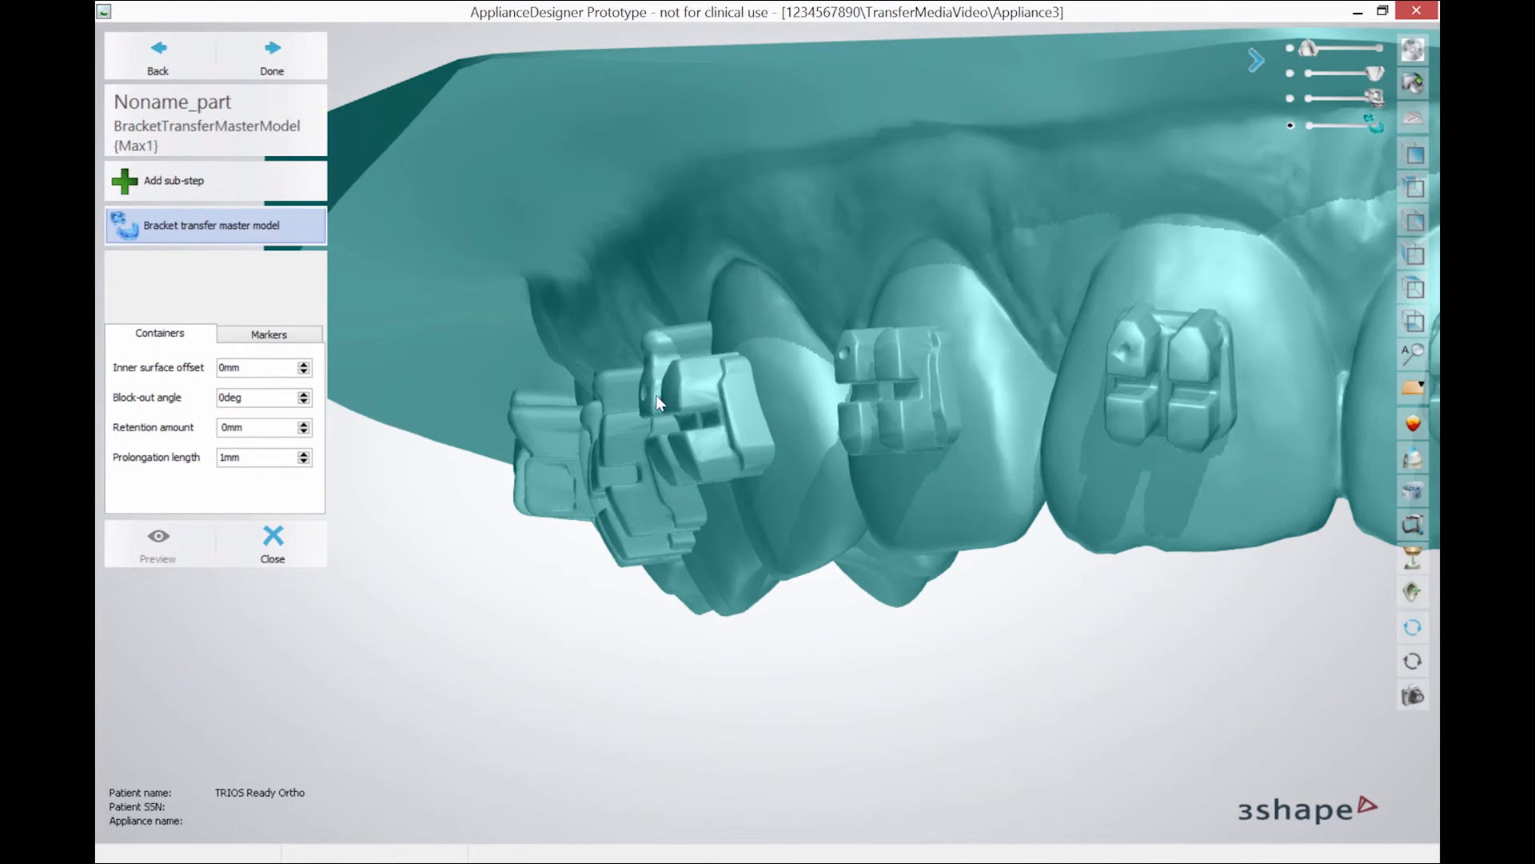
{"action": "right_click_drag", "start_coordinate": [670, 367], "coordinate": [742, 383]}
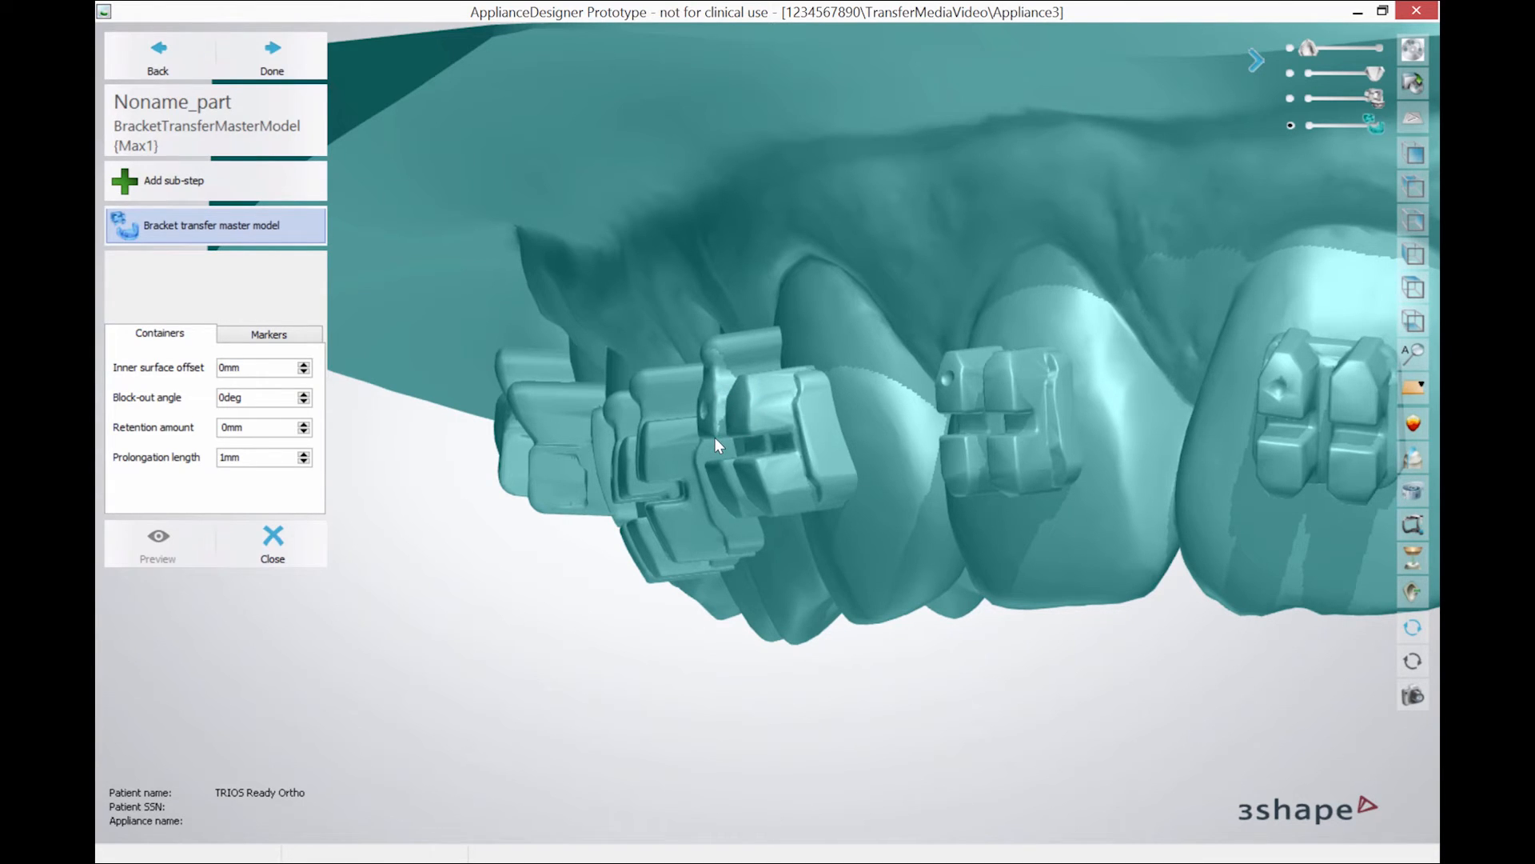
{"action": "right_click_drag", "start_coordinate": [718, 439], "coordinate": [717, 436]}
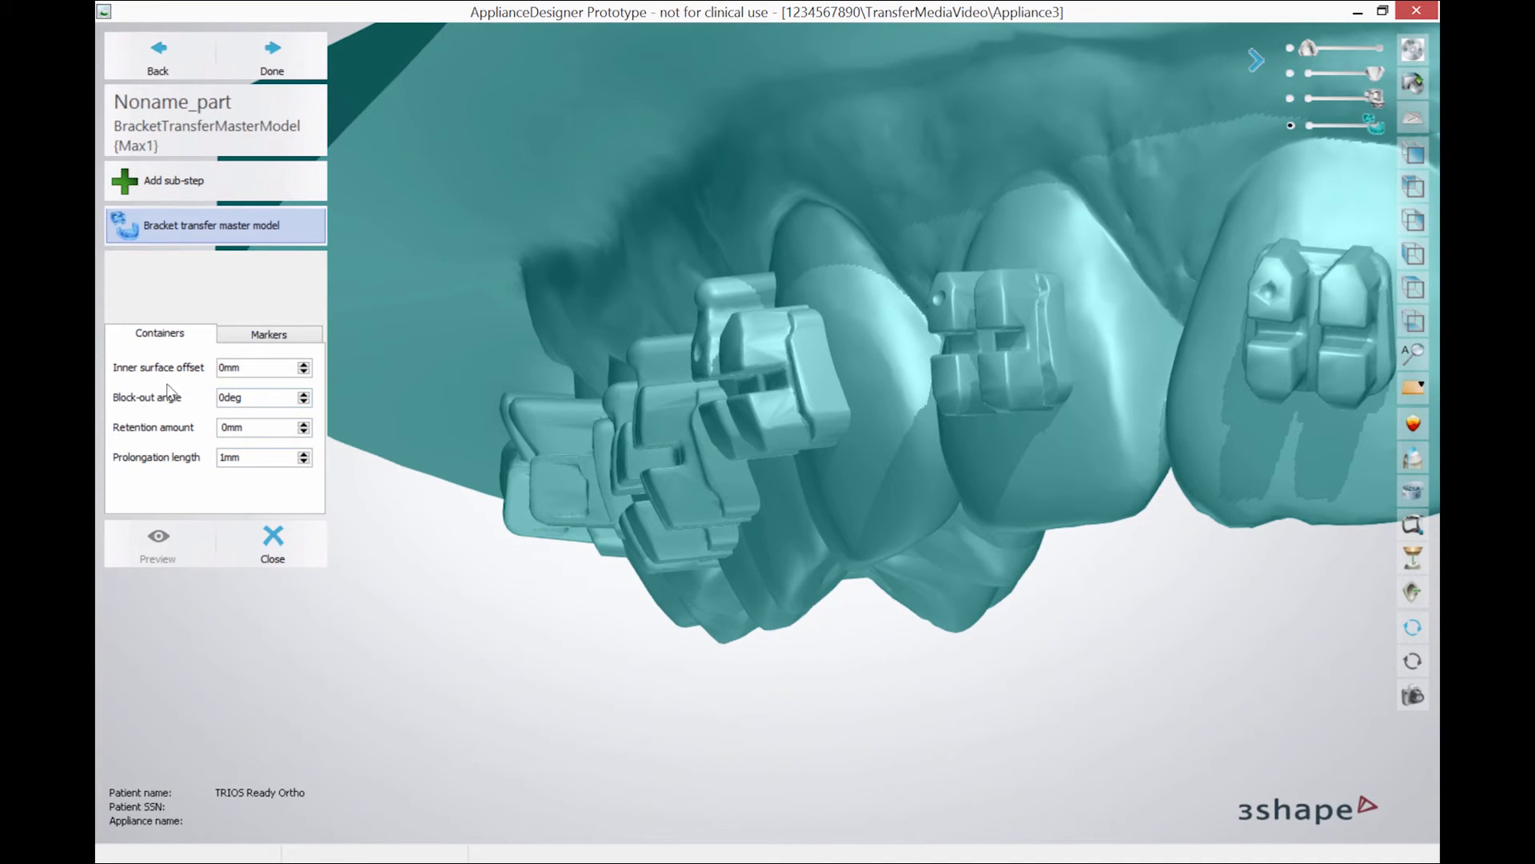
- Set the containers' block-out angle to 10 degrees and preview the result close up on the canine bracket
{"action": "right_click_drag", "start_coordinate": [563, 293], "coordinate": [607, 281]}
{"action": "scroll", "coordinate": [618, 319], "scroll_direction": "up", "scroll_amount": 3}
{"action": "scroll", "coordinate": [617, 319], "scroll_direction": "up", "scroll_amount": 5}
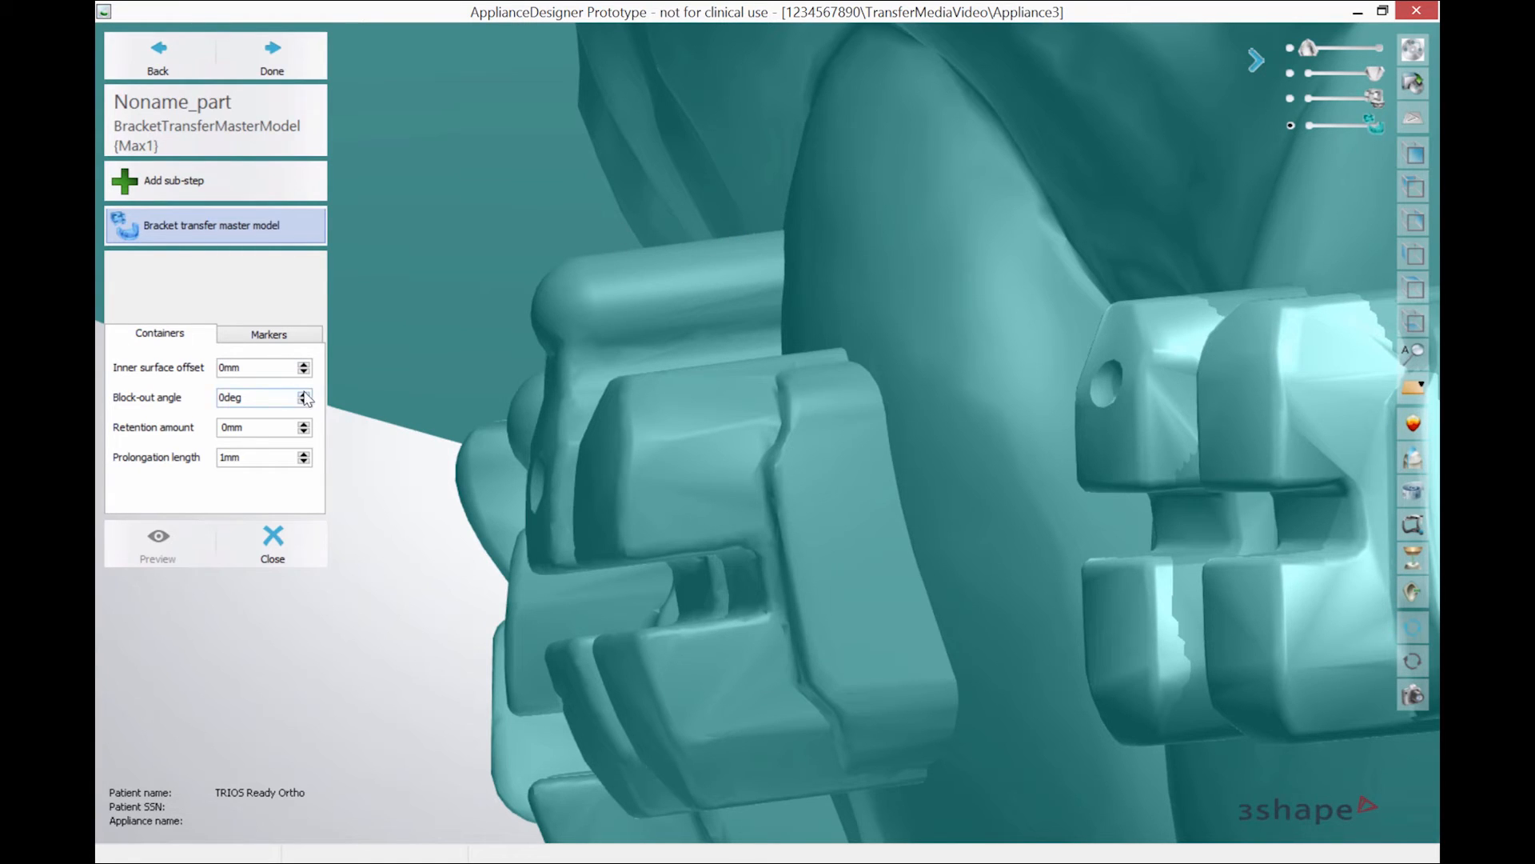
{"action": "left_click", "coordinate": [304, 393]}
{"action": "left_click", "coordinate": [304, 394]}
{"action": "left_click", "coordinate": [153, 531]}
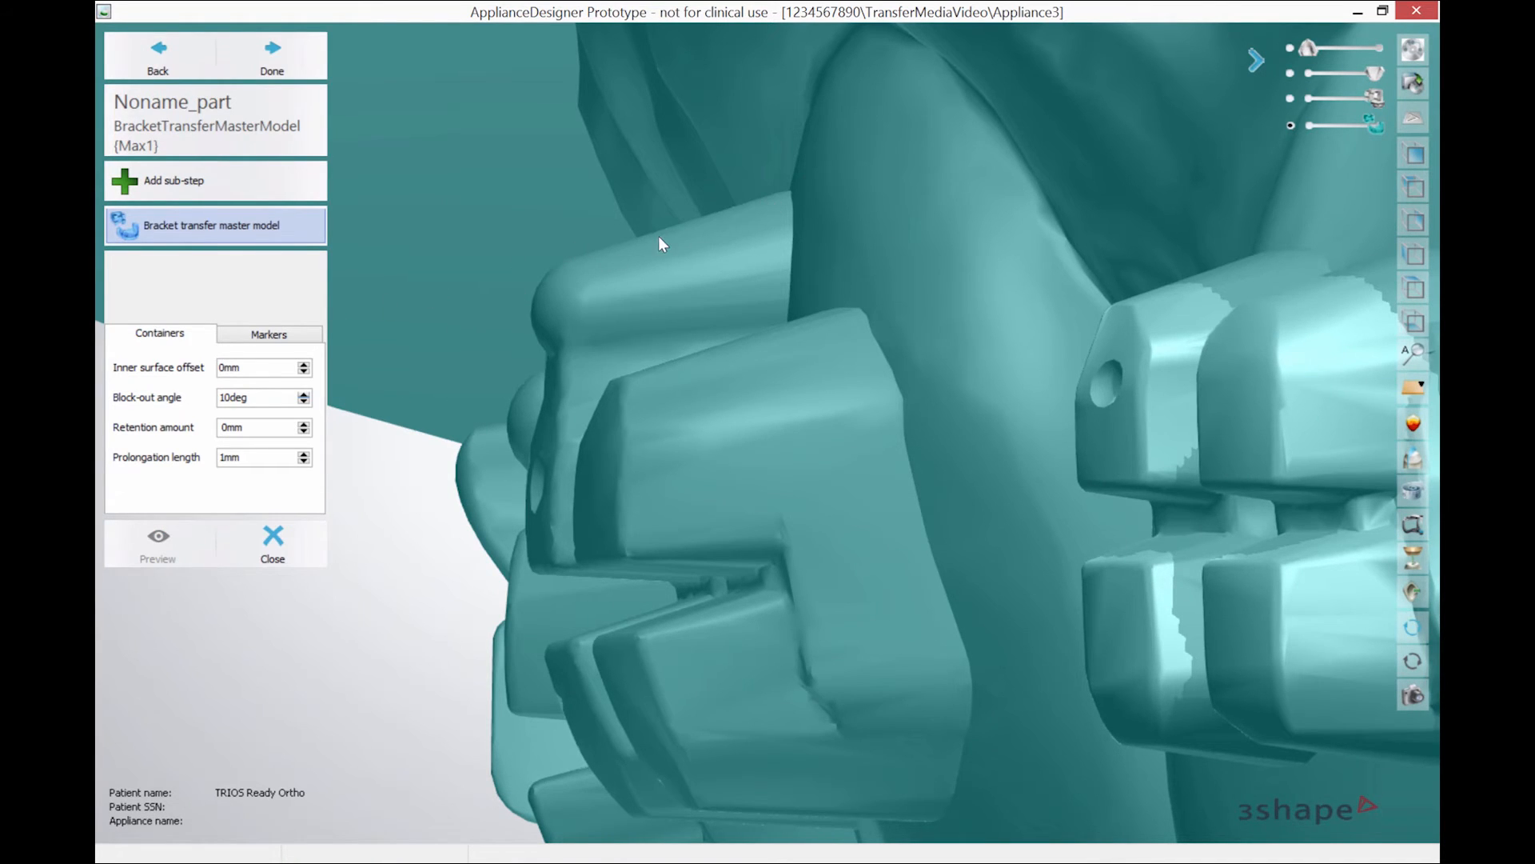
{"action": "scroll", "coordinate": [662, 291], "scroll_direction": "down", "scroll_amount": 3}
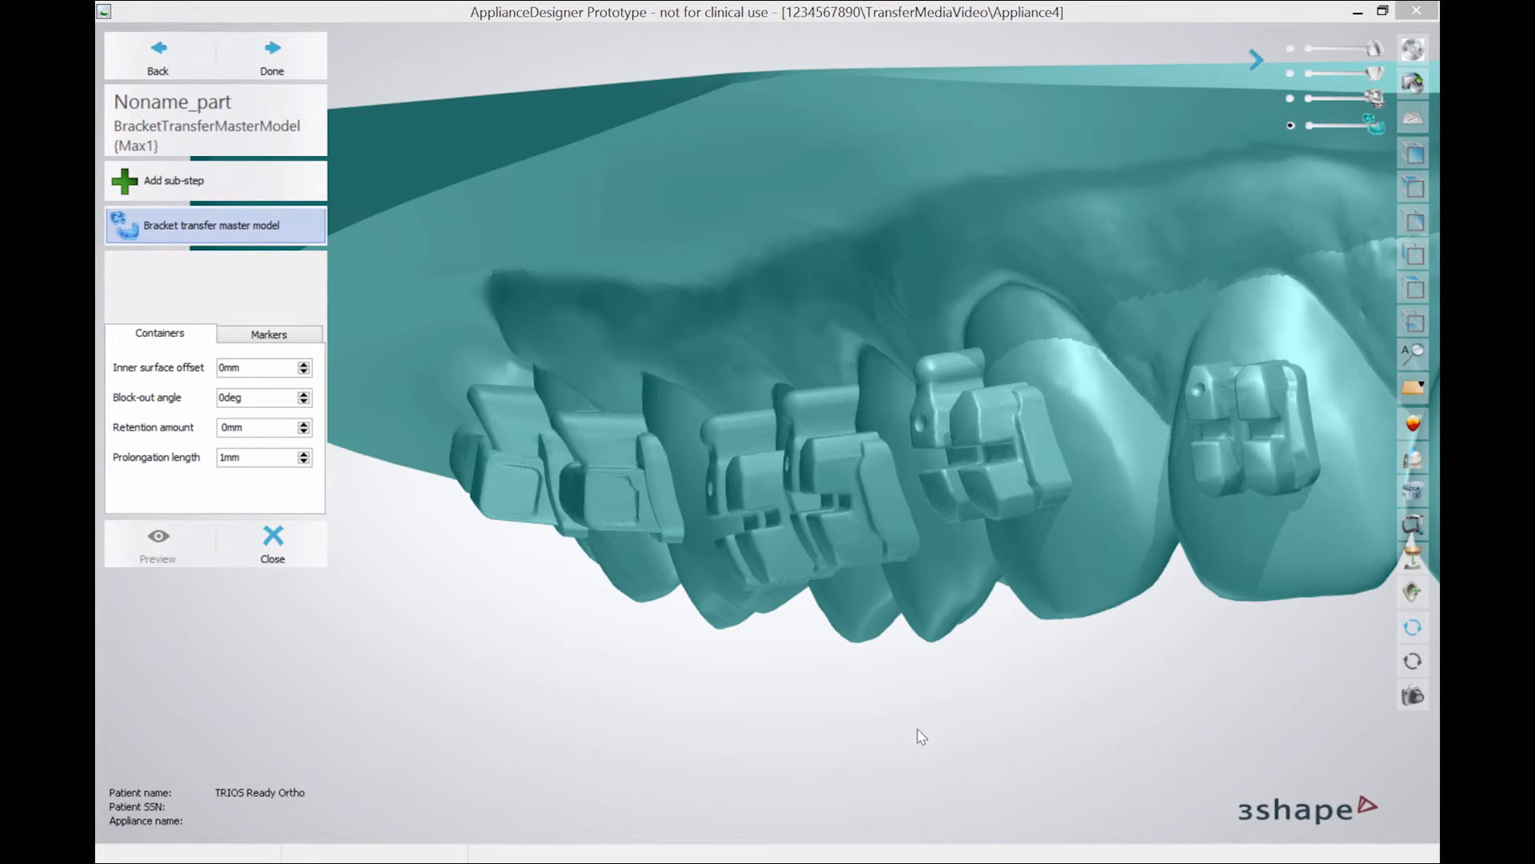
- Set the containers' retention amount to 0.1 mm and preview the result close up on the posterior brackets
{"action": "right_click_drag", "start_coordinate": [629, 696], "coordinate": [602, 562]}
{"action": "scroll", "coordinate": [623, 607], "scroll_direction": "up", "scroll_amount": 3}
{"action": "middle_click_drag", "start_coordinate": [622, 607], "coordinate": [672, 656]}
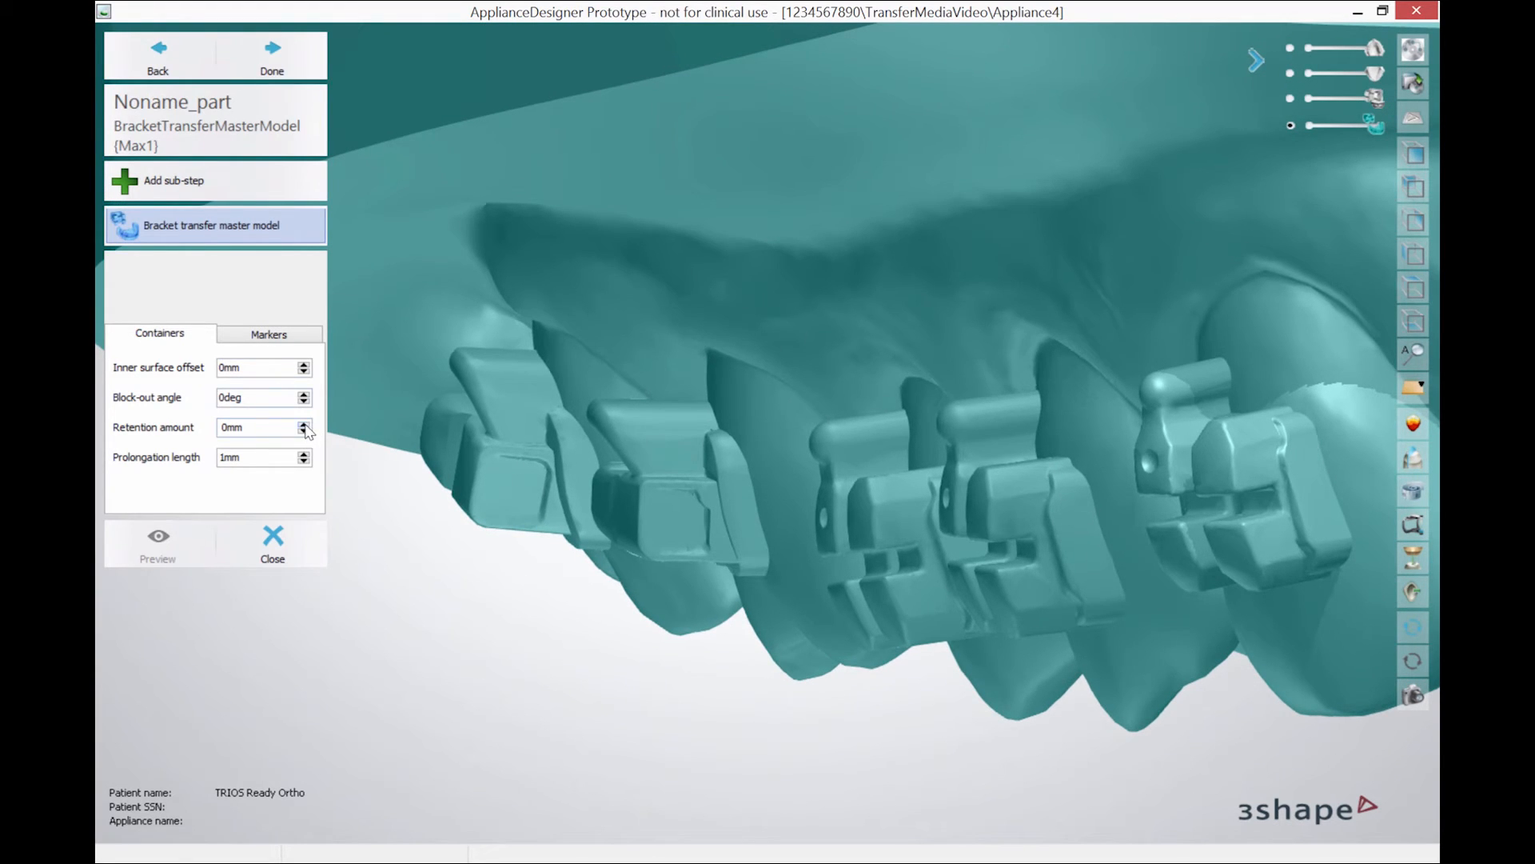
{"action": "scroll", "coordinate": [641, 390], "scroll_direction": "up", "scroll_amount": 5}
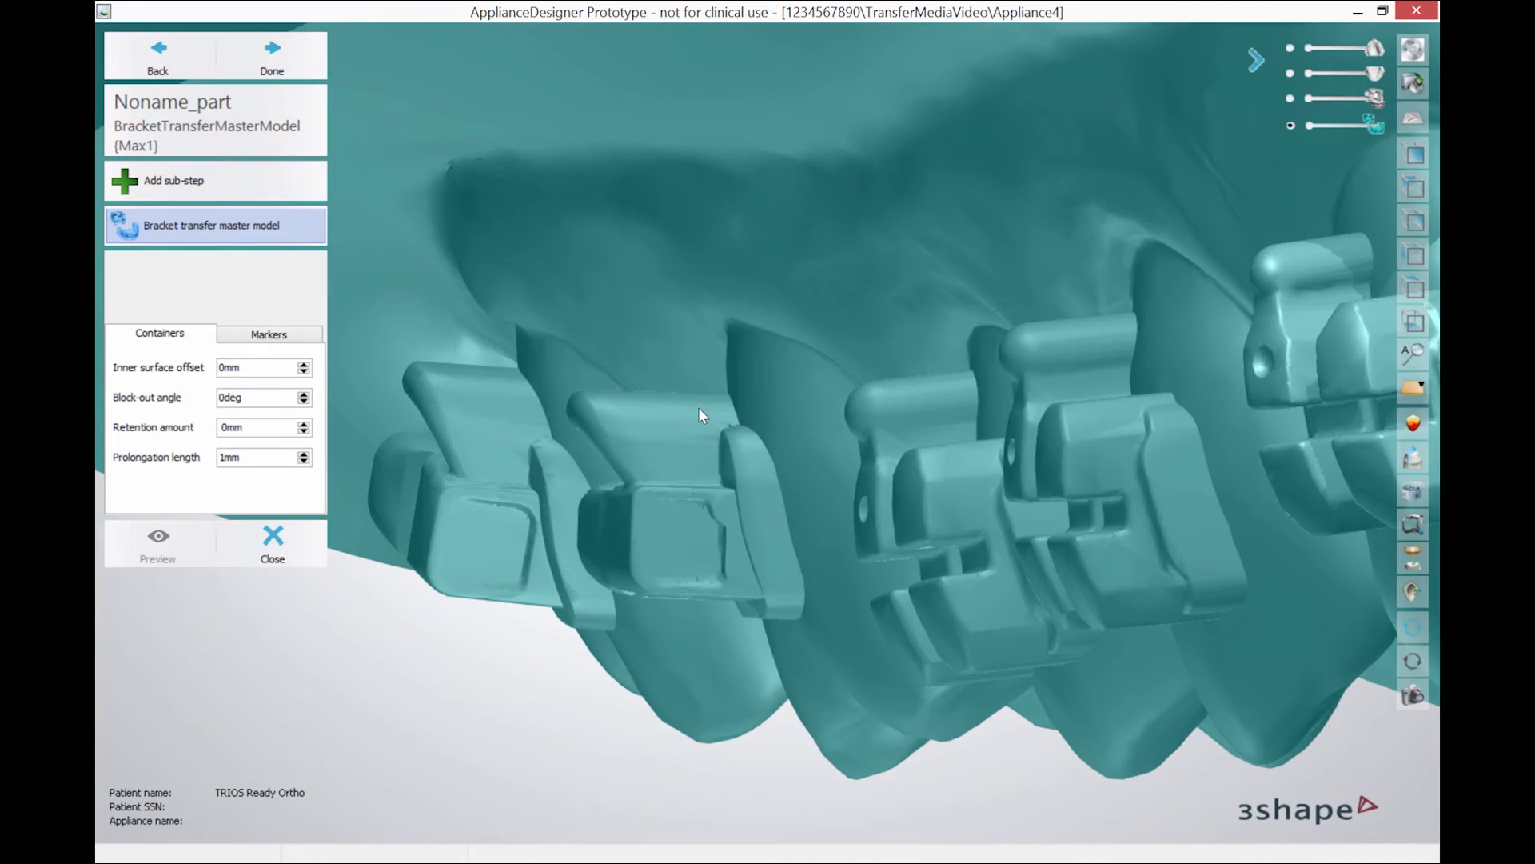
{"action": "scroll", "coordinate": [698, 408], "scroll_direction": "up", "scroll_amount": 3}
{"action": "scroll", "coordinate": [575, 424], "scroll_direction": "down", "scroll_amount": 2}
{"action": "scroll", "coordinate": [621, 464], "scroll_direction": "up", "scroll_amount": 1}
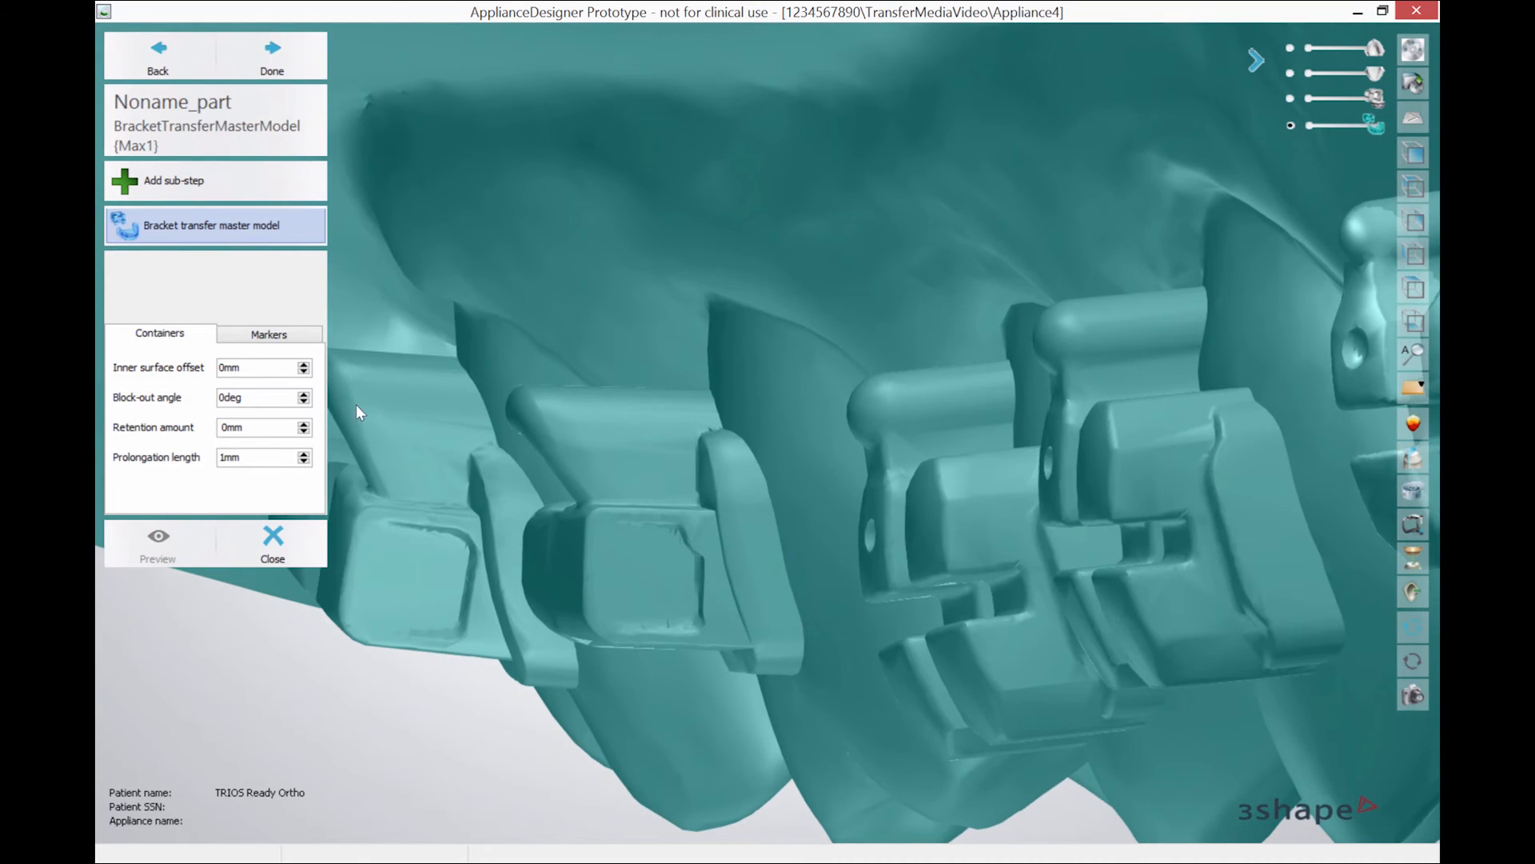
{"action": "left_click", "coordinate": [303, 424]}
{"action": "left_click", "coordinate": [162, 542]}
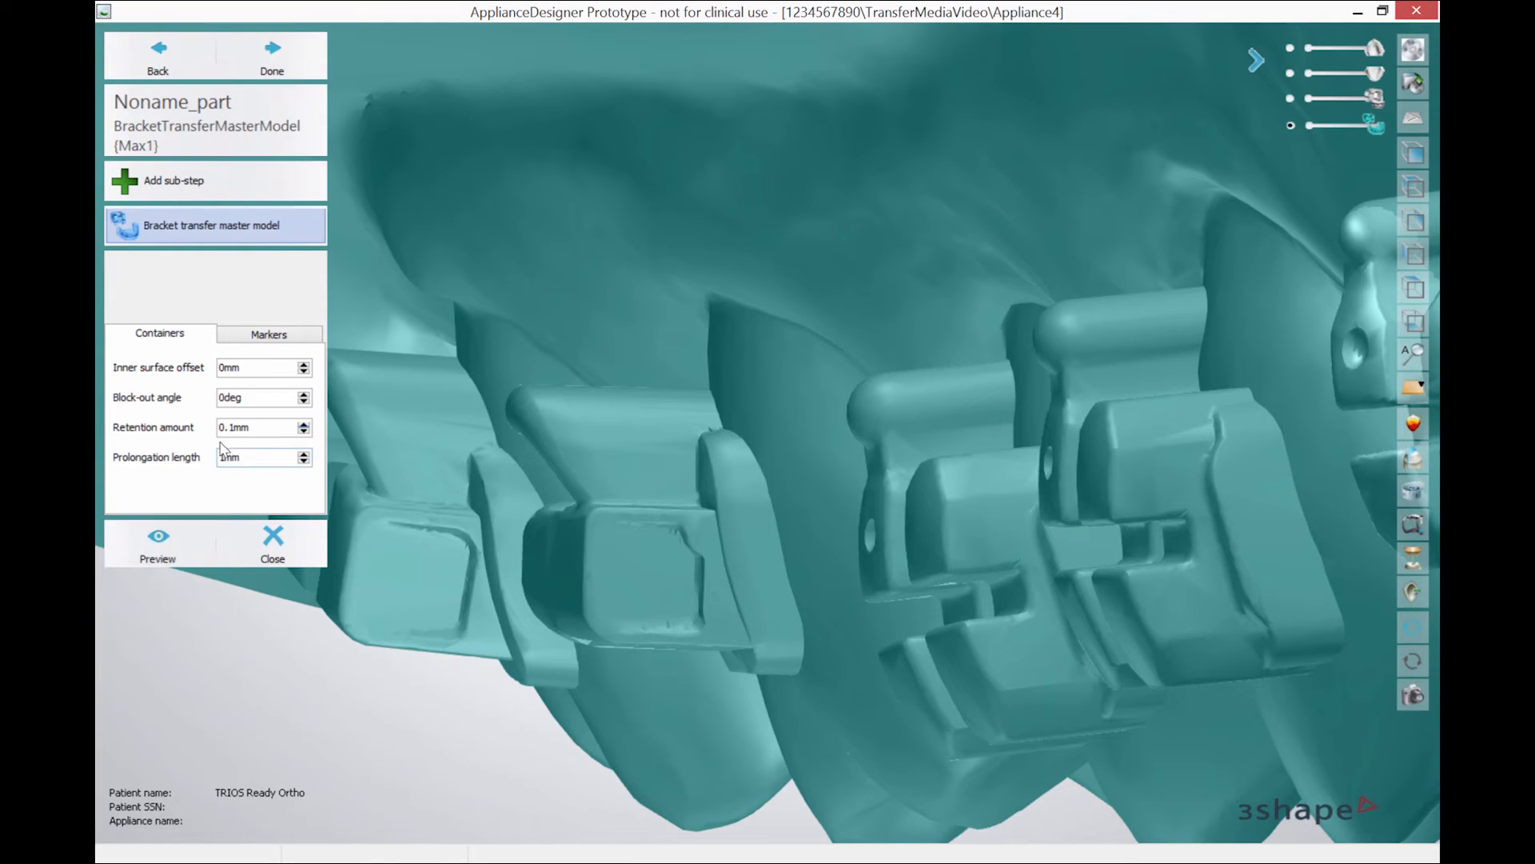
{"action": "left_click", "coordinate": [170, 542]}
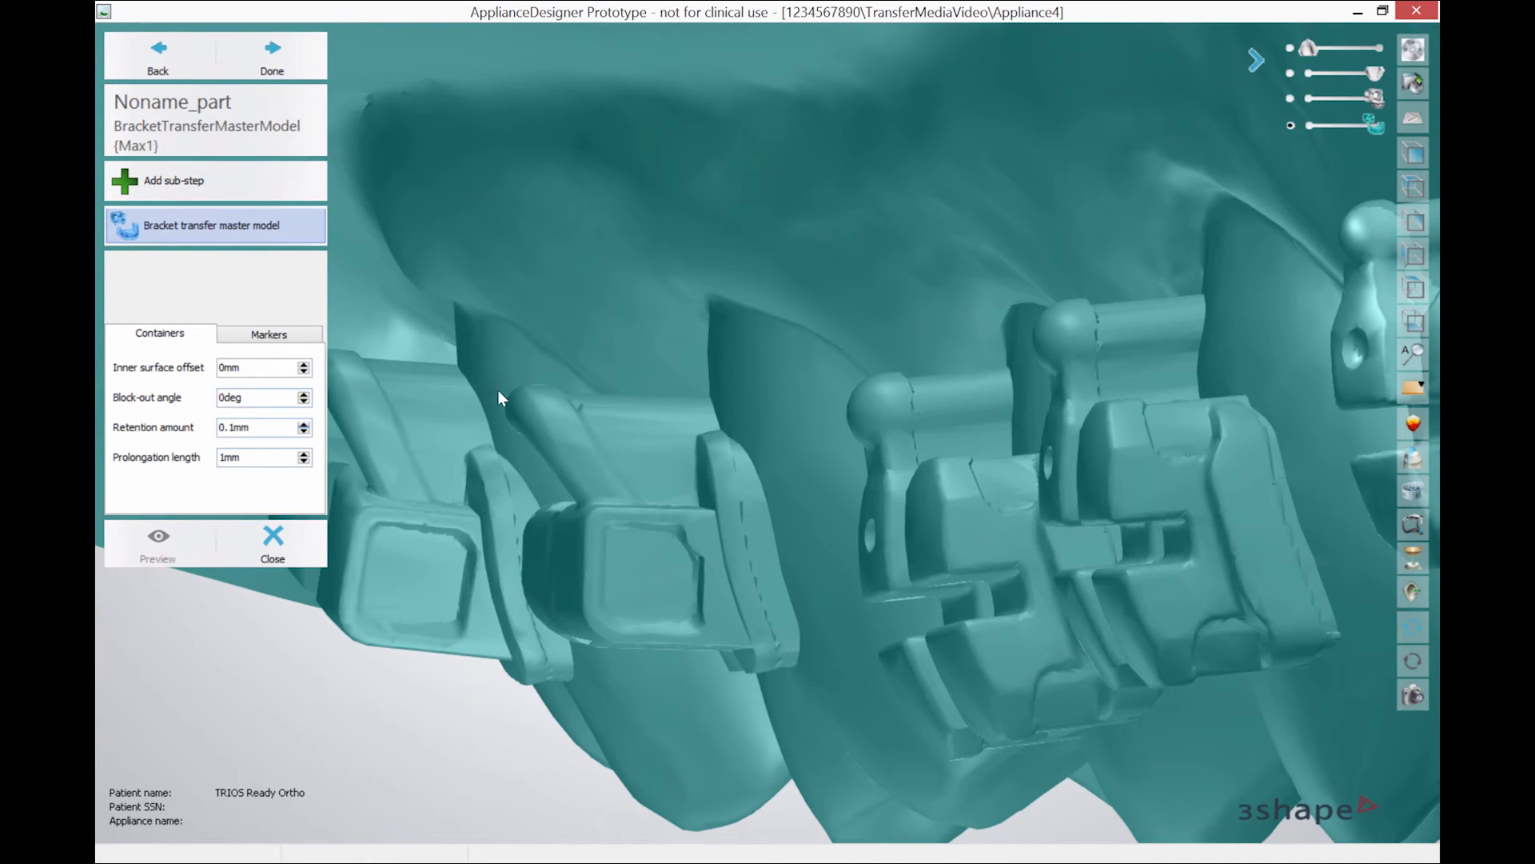
- Examine the retention applied to the molar and premolar bracket containers from several angles
{"action": "scroll", "coordinate": [501, 435], "scroll_direction": "up", "scroll_amount": 5}
{"action": "right_click_drag", "start_coordinate": [521, 452], "coordinate": [708, 523]}
{"action": "right_click_drag", "start_coordinate": [544, 376], "coordinate": [428, 582]}
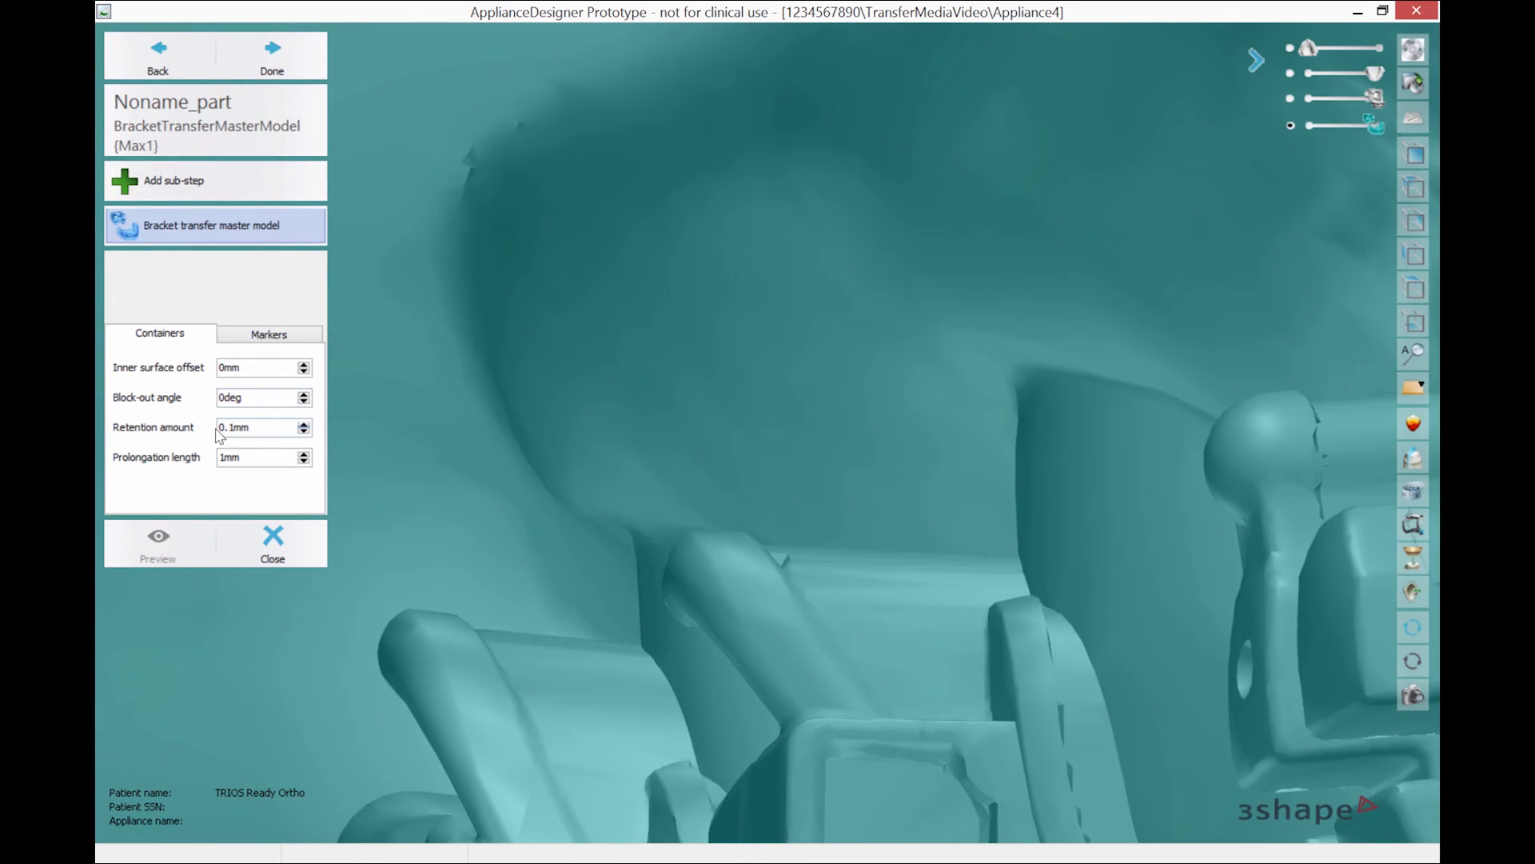
{"action": "right_click_drag", "start_coordinate": [716, 474], "coordinate": [728, 548]}
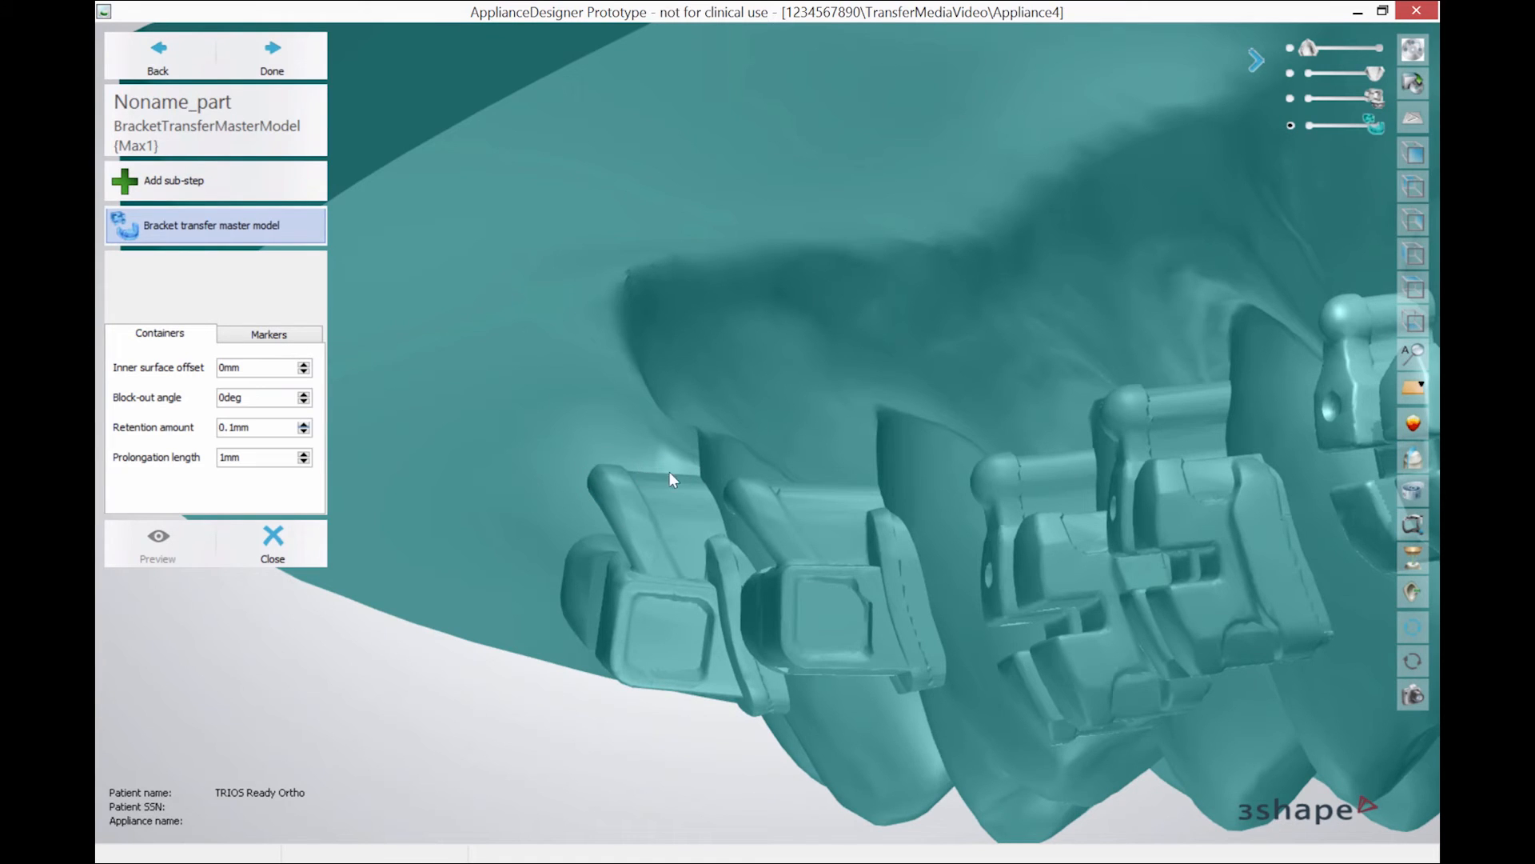
{"action": "right_click_drag", "start_coordinate": [686, 477], "coordinate": [662, 471]}
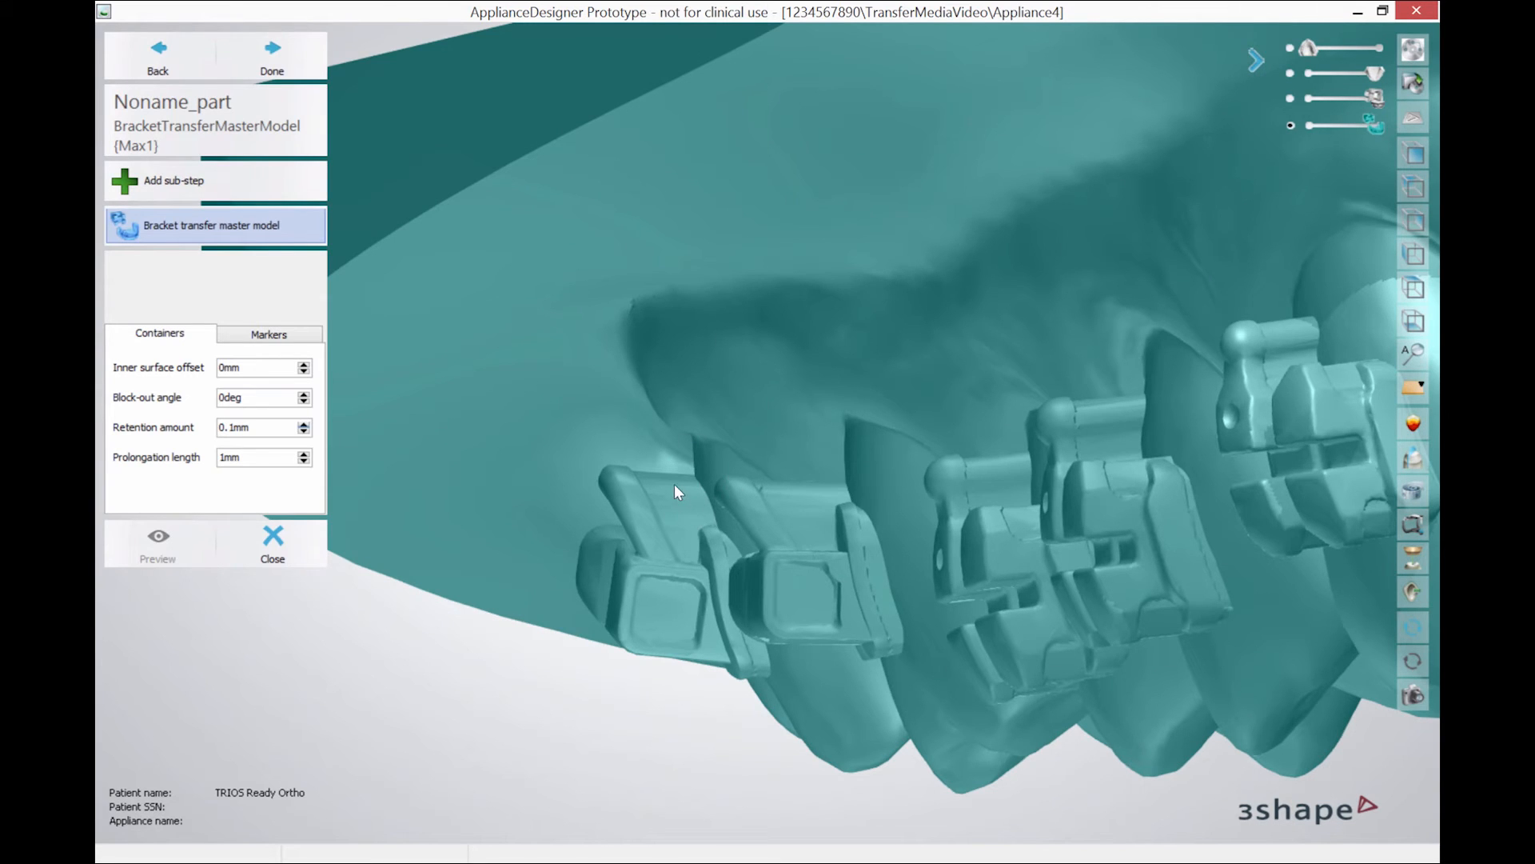
{"action": "right_click_drag", "start_coordinate": [675, 451], "coordinate": [703, 564]}
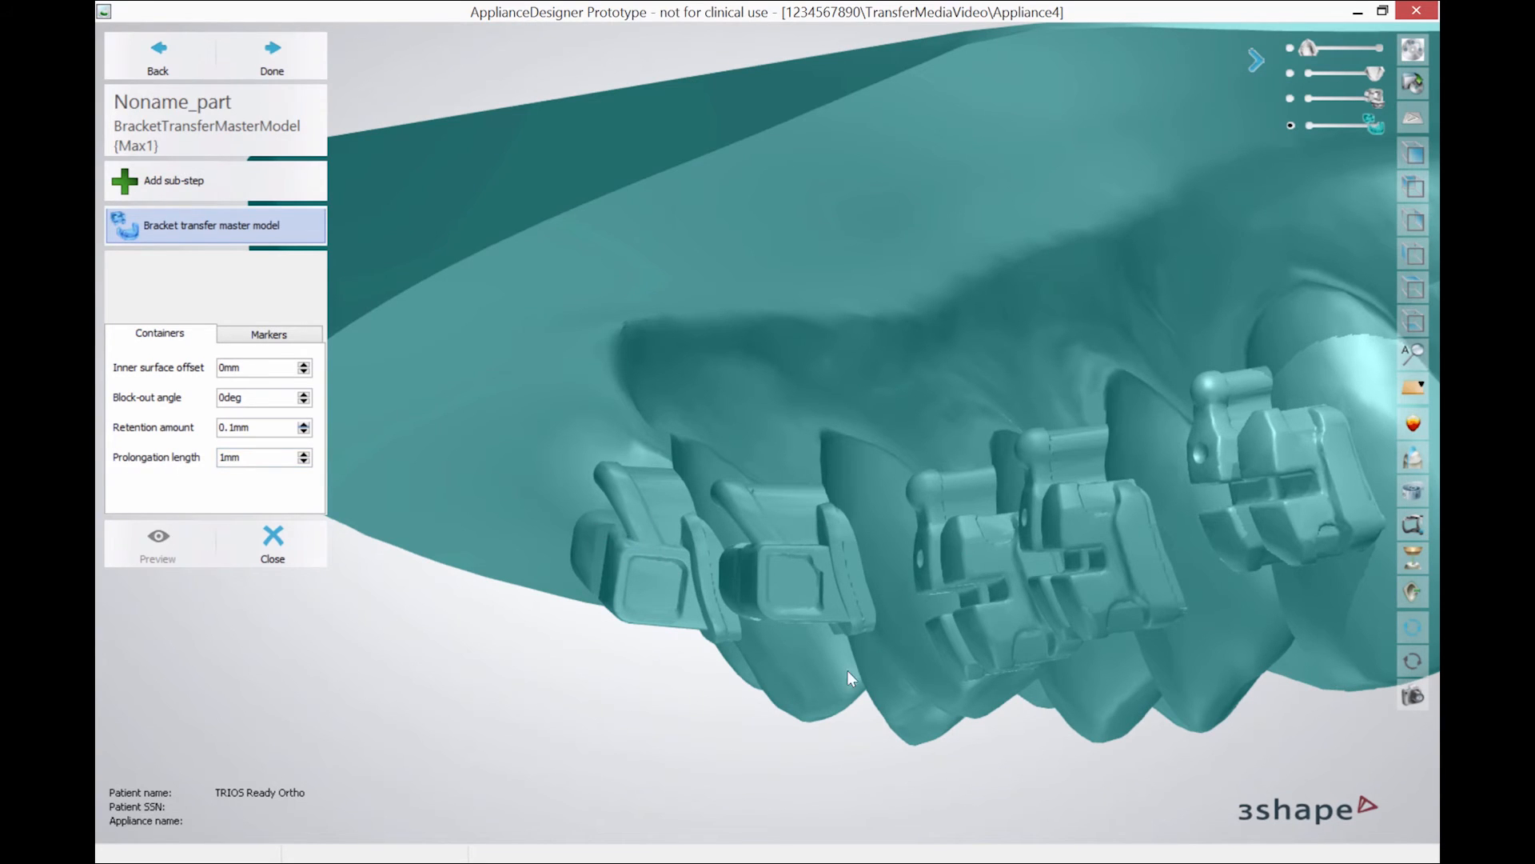
{"action": "right_click_drag", "start_coordinate": [902, 645], "coordinate": [904, 620]}
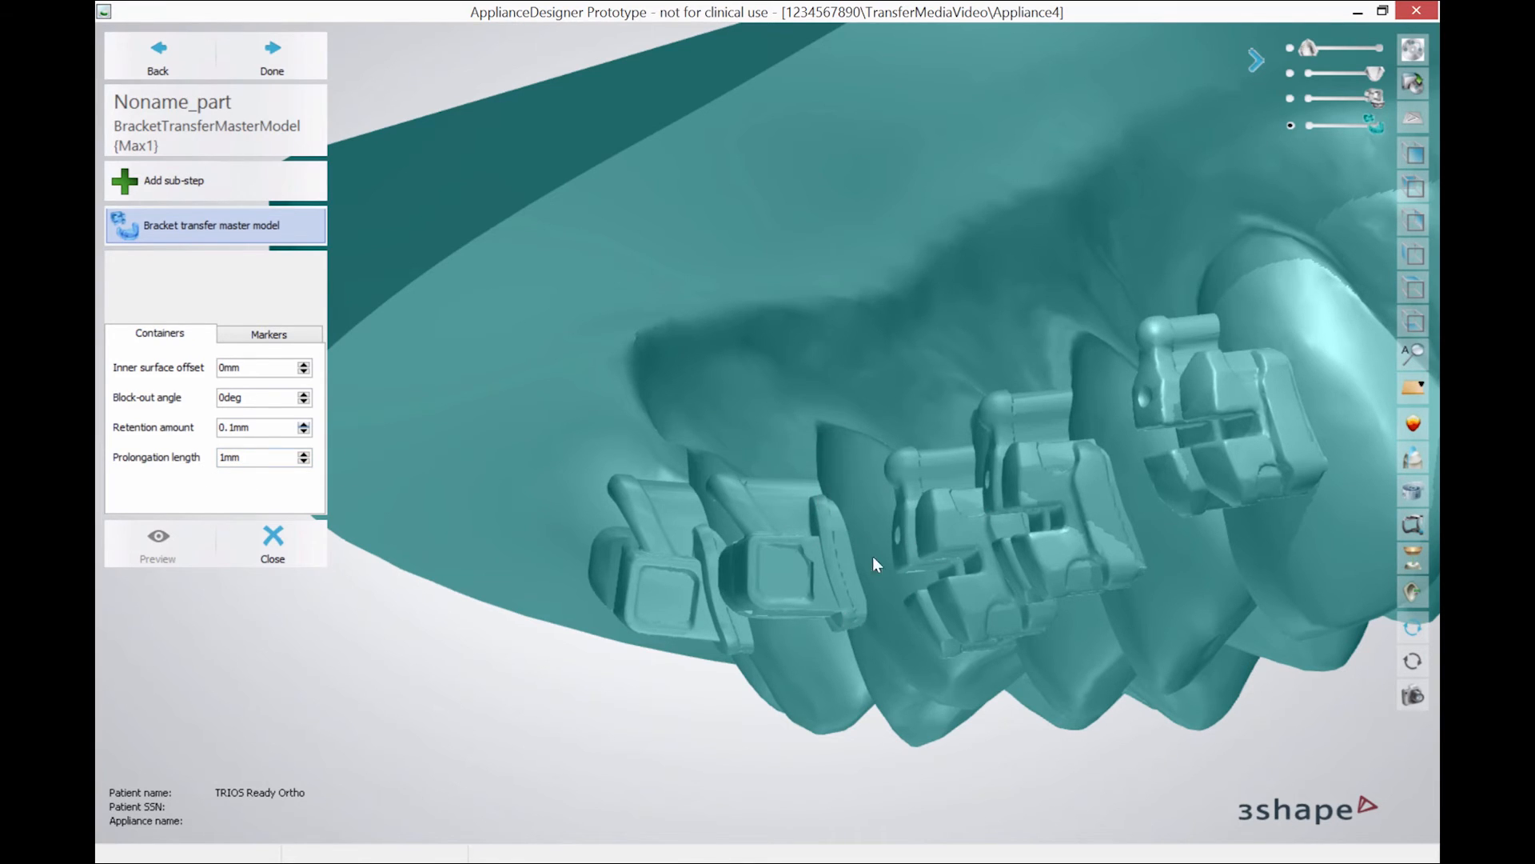
{"action": "scroll", "coordinate": [897, 588], "scroll_direction": "down", "scroll_amount": 1}
{"action": "right_click_drag", "start_coordinate": [897, 588], "coordinate": [945, 622]}
{"action": "scroll", "coordinate": [1104, 611], "scroll_direction": "down", "scroll_amount": 4}
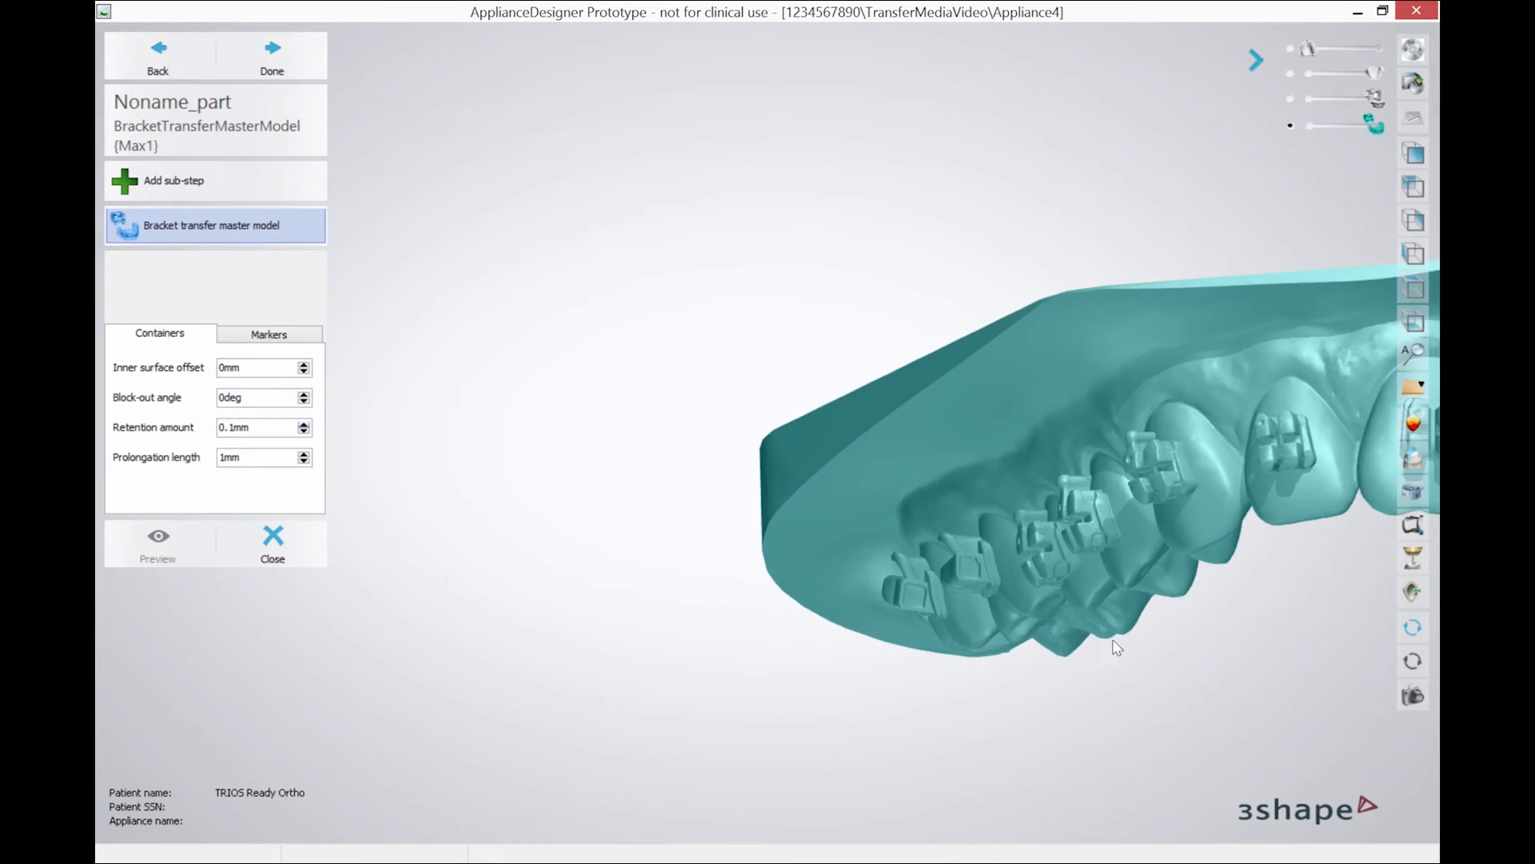
- Examine the whole master model from the occlusal side, including the inner surfaces of the front teeth
{"action": "right_click_drag", "start_coordinate": [1172, 576], "coordinate": [1033, 443]}
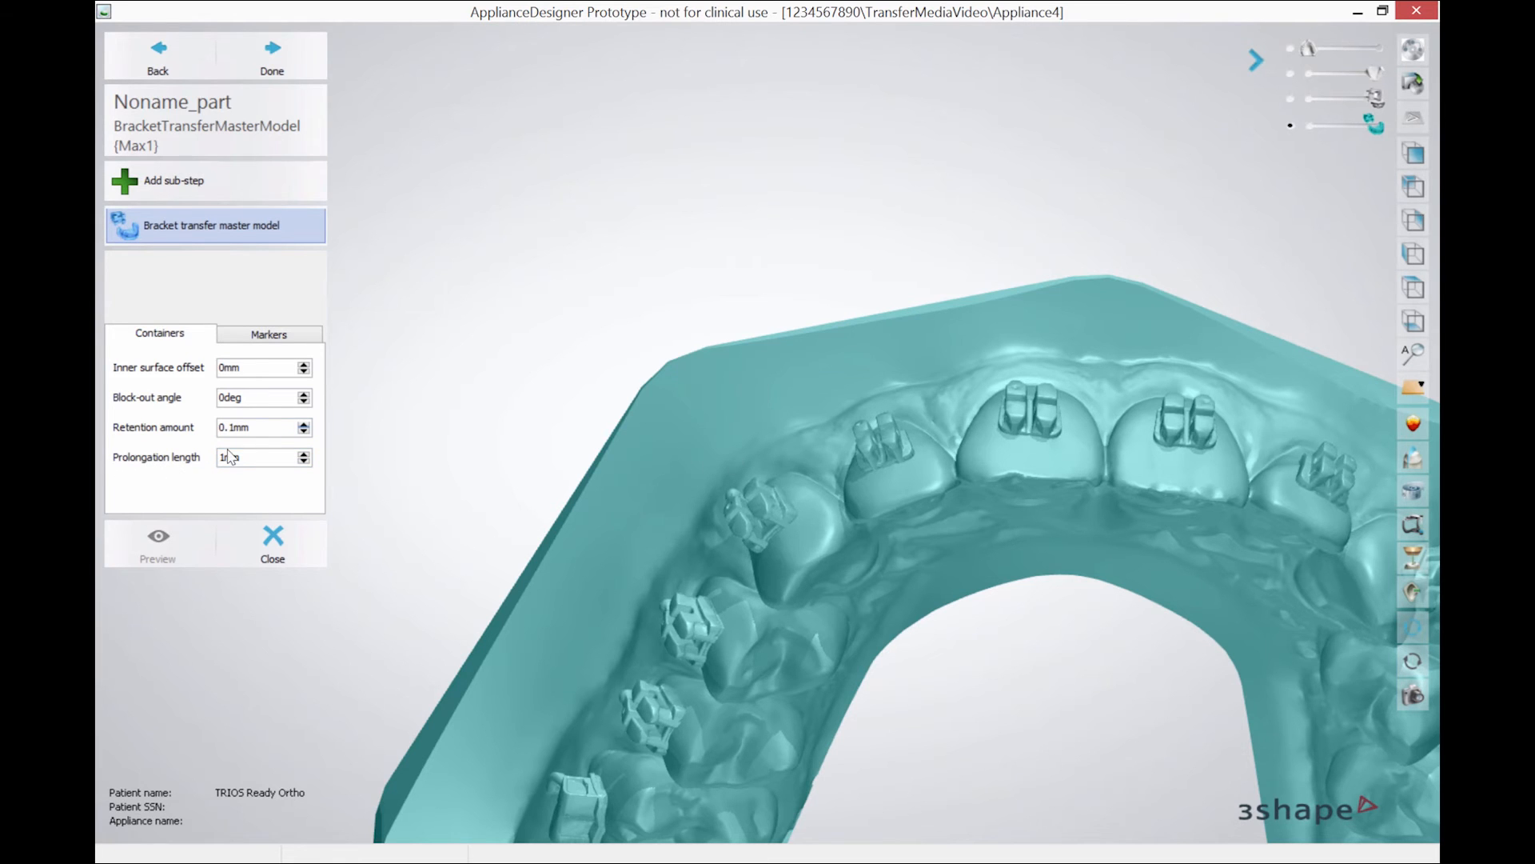
{"action": "right_click_drag", "start_coordinate": [632, 461], "coordinate": [827, 500]}
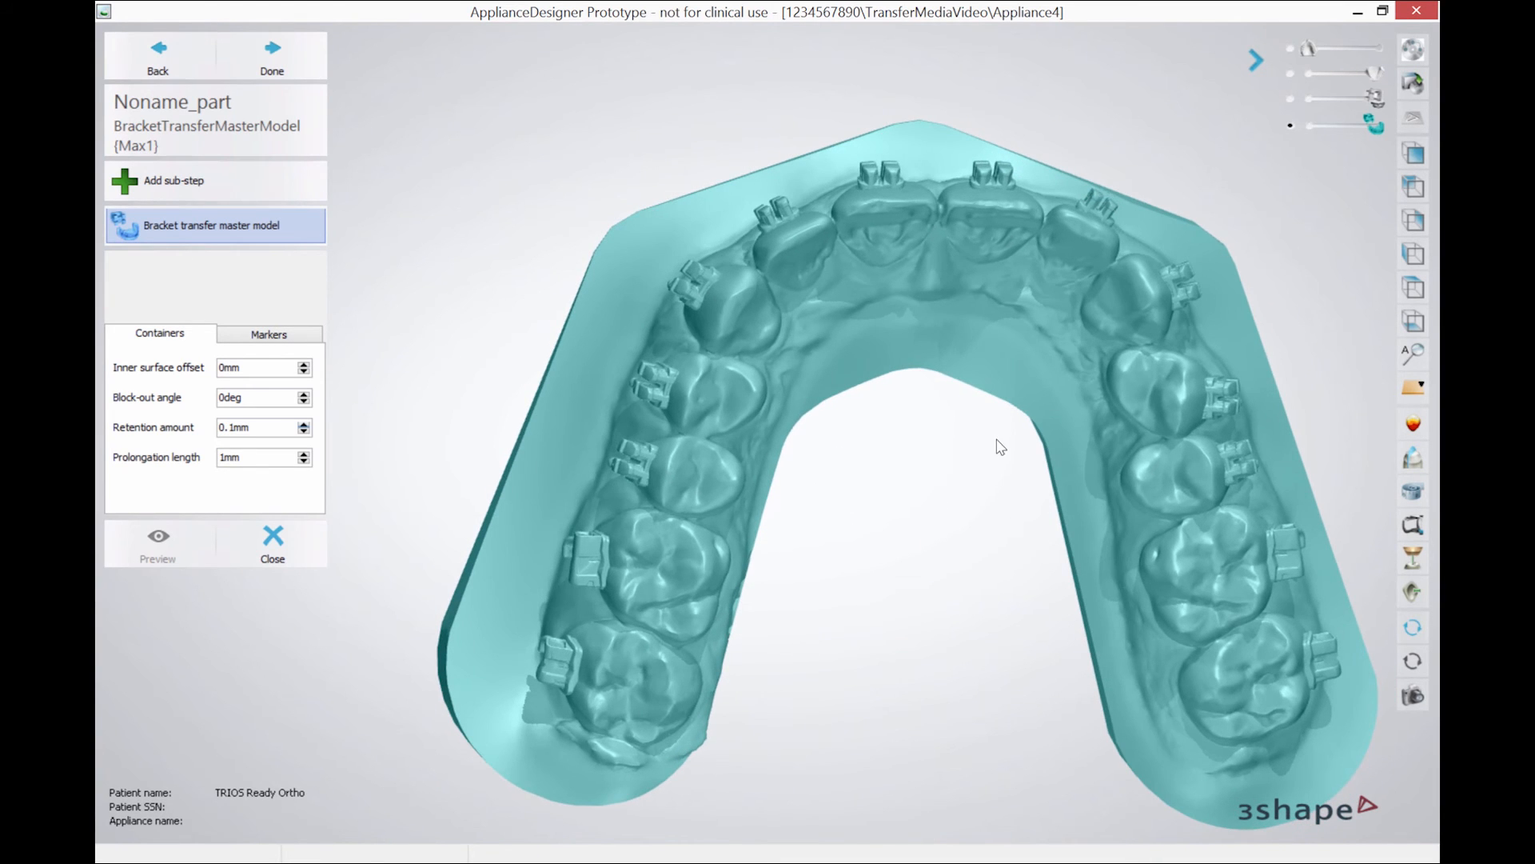
{"action": "right_click_drag", "start_coordinate": [998, 446], "coordinate": [920, 243]}
{"action": "scroll", "coordinate": [871, 217], "scroll_direction": "up", "scroll_amount": 6}
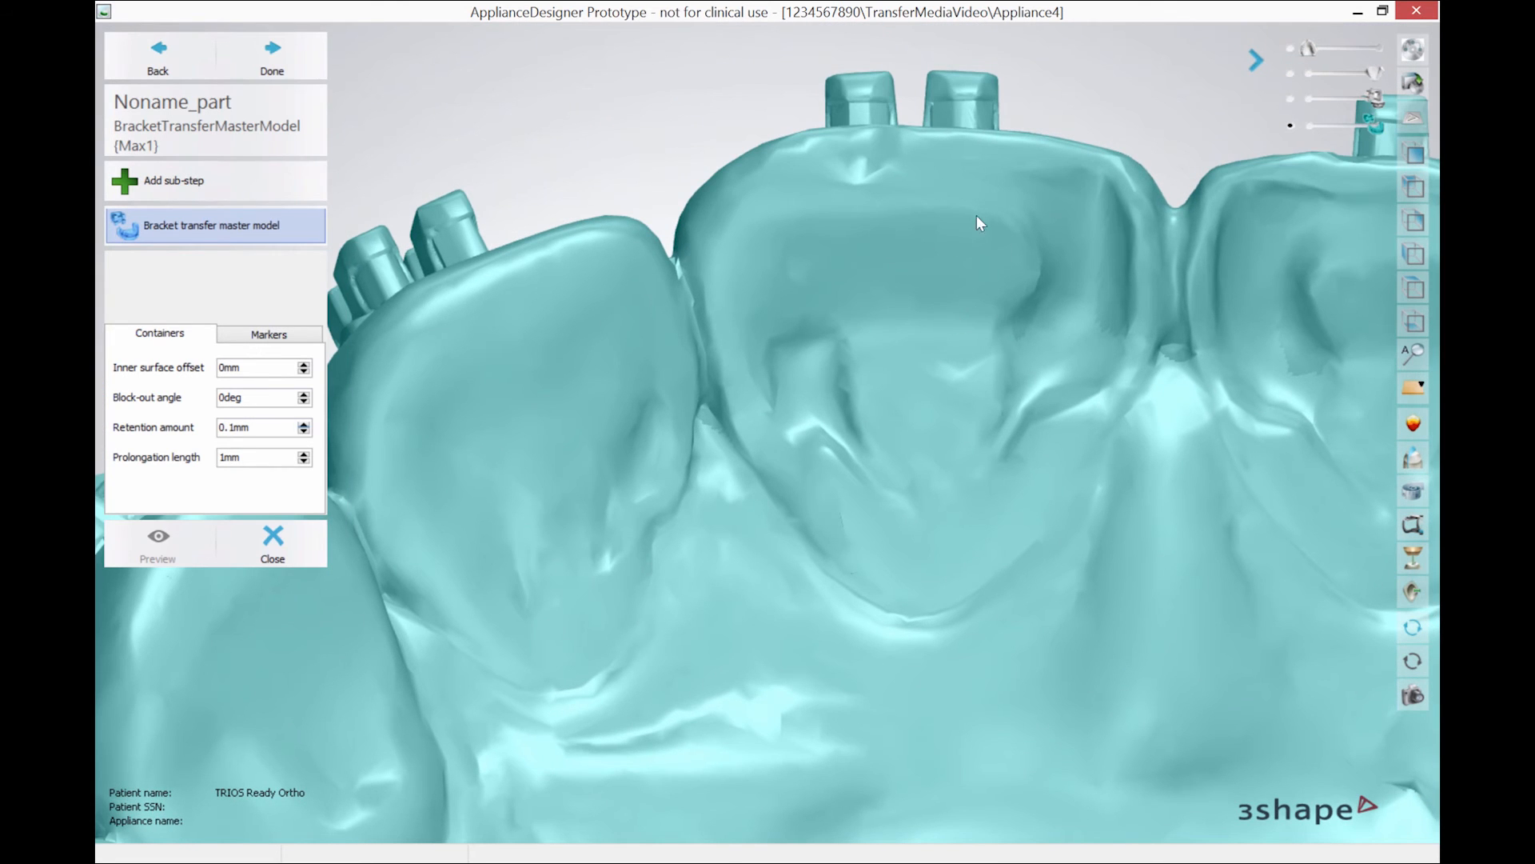
{"action": "scroll", "coordinate": [885, 364], "scroll_direction": "down", "scroll_amount": 7}
{"action": "right_click_drag", "start_coordinate": [877, 404], "coordinate": [878, 641]}
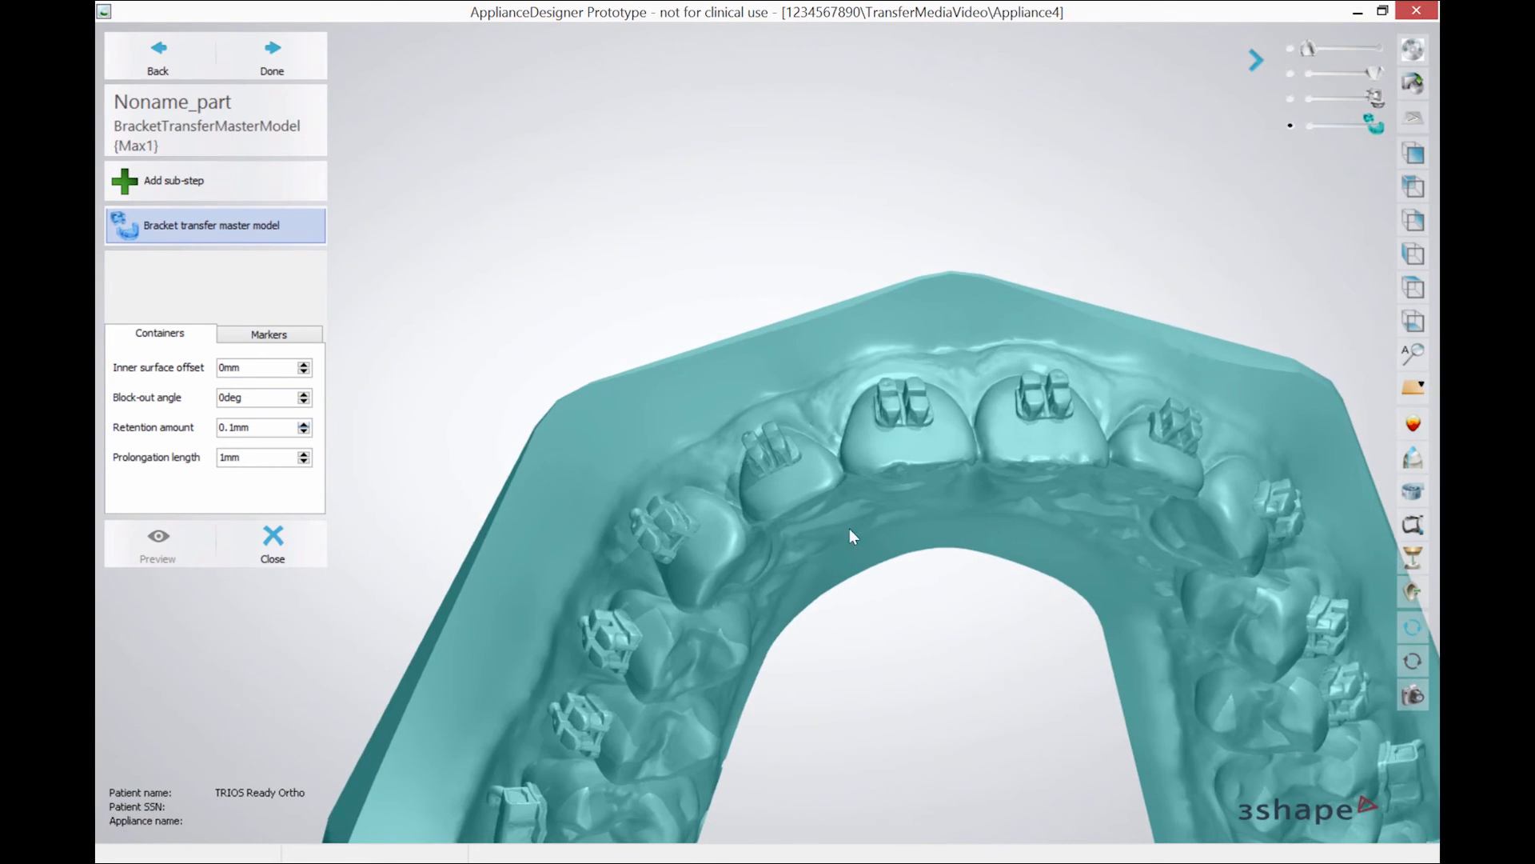
{"action": "middle_click_drag", "start_coordinate": [878, 641], "coordinate": [797, 526]}
{"action": "scroll", "coordinate": [801, 532], "scroll_direction": "down", "scroll_amount": 3}
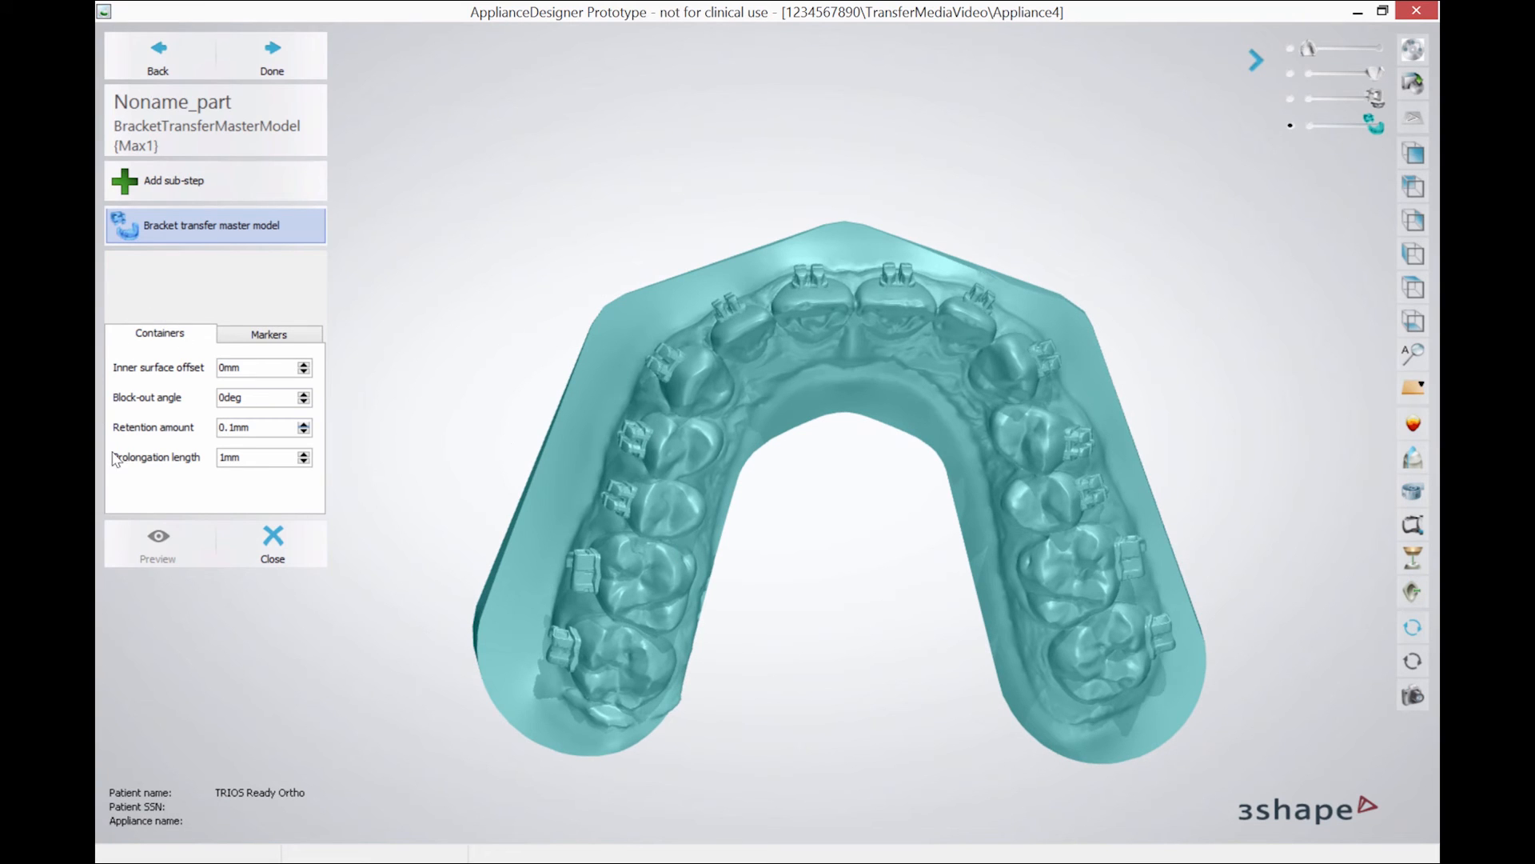
{"action": "mouse_move", "coordinate": [839, 511]}
{"action": "right_mouse_down"}
{"action": "mouse_move", "coordinate": [823, 548]}
{"action": "mouse_move", "coordinate": [847, 512]}
{"action": "mouse_move", "coordinate": [815, 497]}
{"action": "mouse_move", "coordinate": [843, 517]}
{"action": "mouse_move", "coordinate": [816, 520]}
{"action": "mouse_move", "coordinate": [833, 514]}
{"action": "right_mouse_up"}
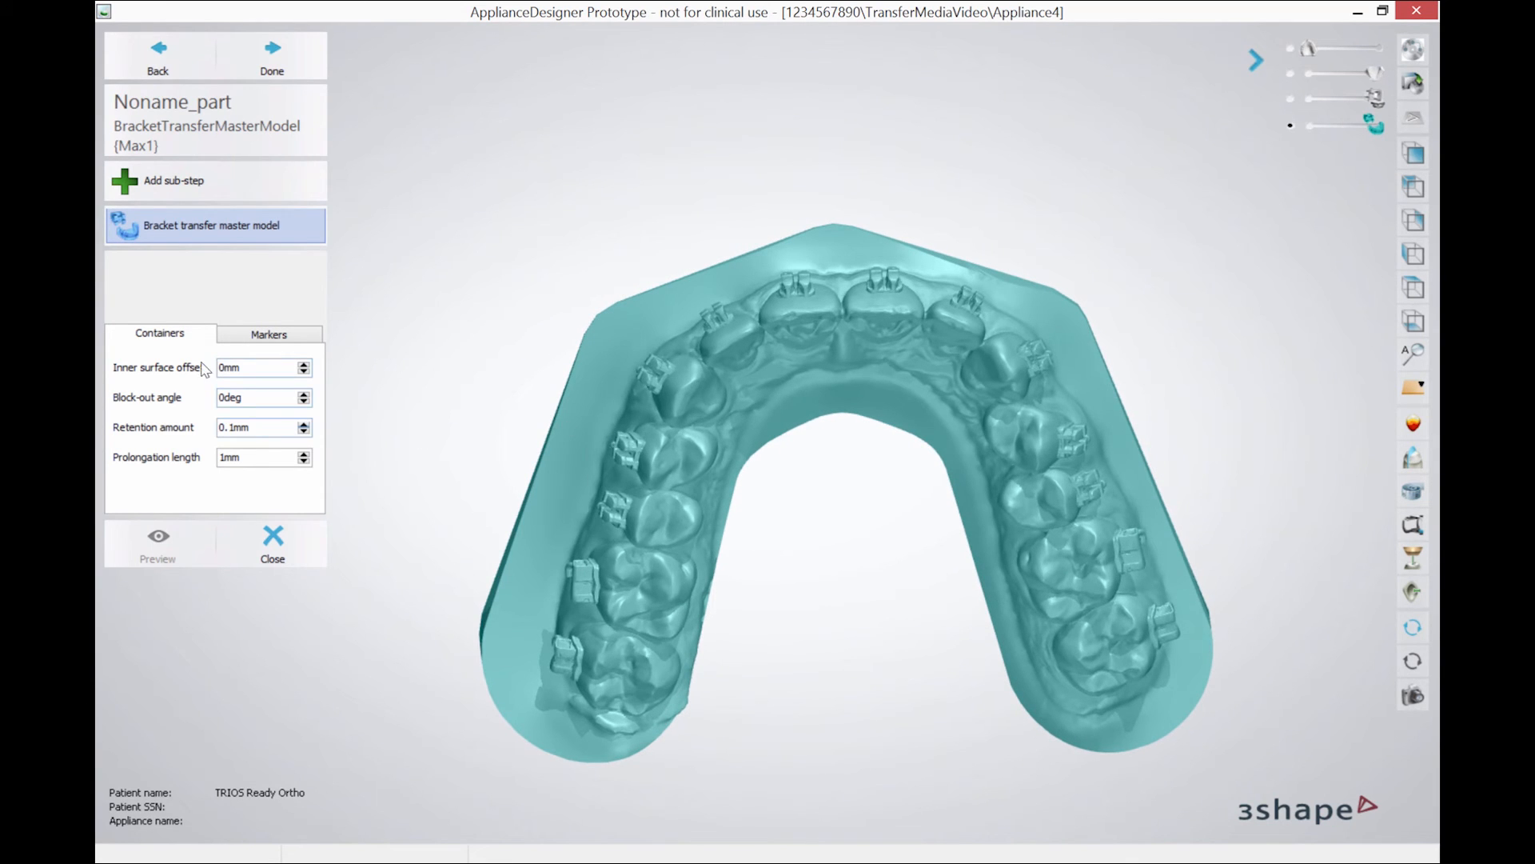
- Set the containers' retention amount back to 0 mm
{"action": "left_click", "coordinate": [305, 431]}
{"action": "right_click_drag", "start_coordinate": [530, 327], "coordinate": [640, 530]}
{"action": "mouse_move", "coordinate": [837, 552]}
{"action": "right_mouse_down"}
{"action": "mouse_move", "coordinate": [853, 575]}
{"action": "mouse_move", "coordinate": [836, 569]}
{"action": "mouse_move", "coordinate": [855, 542]}
{"action": "right_mouse_up"}
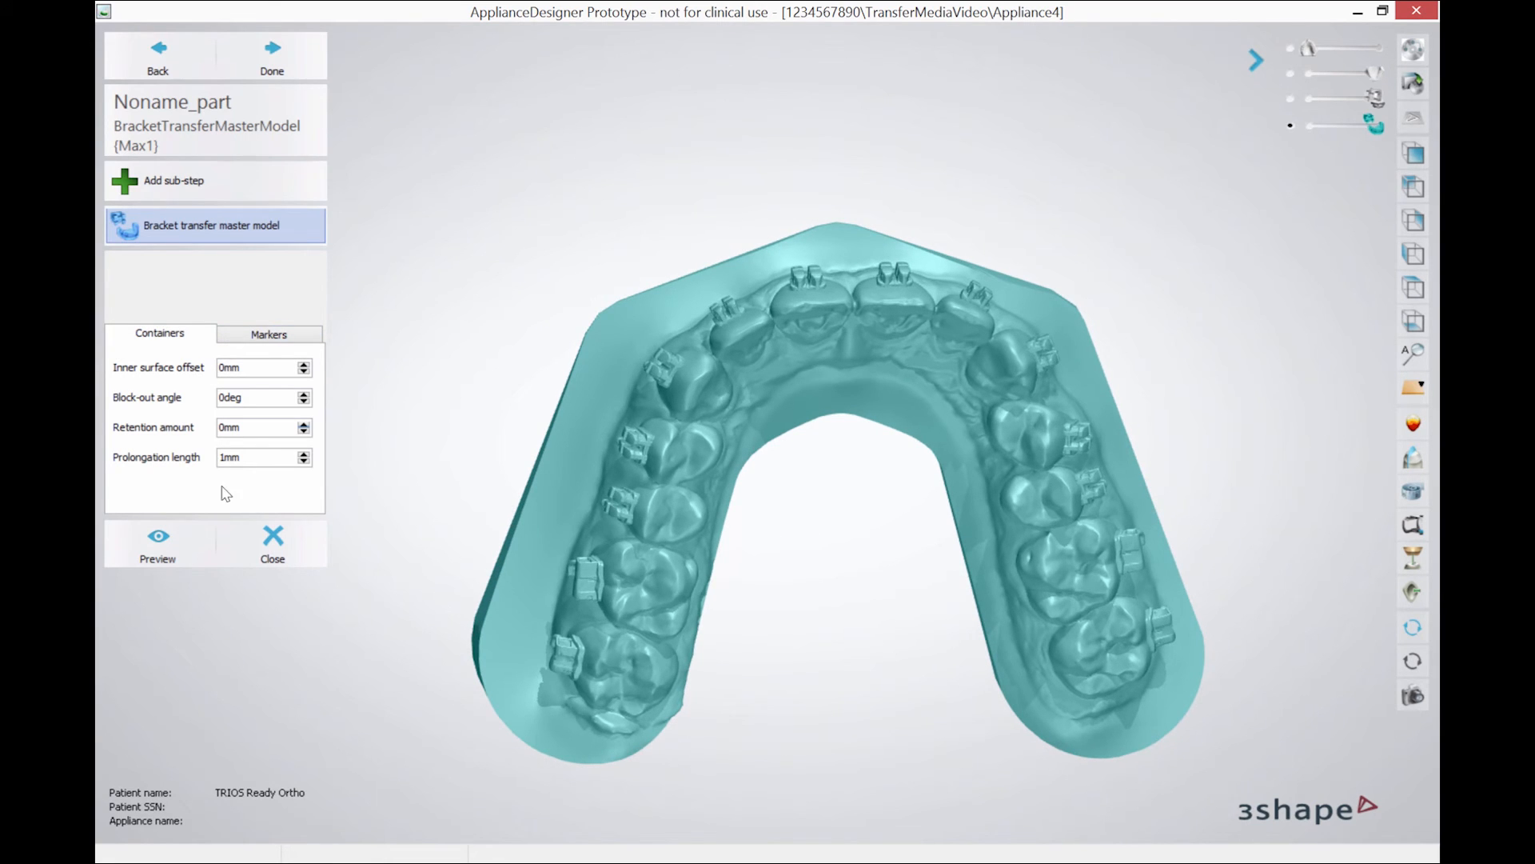
{"action": "mouse_move", "coordinate": [832, 560]}
{"action": "right_mouse_down"}
{"action": "mouse_move", "coordinate": [867, 575]}
{"action": "mouse_move", "coordinate": [856, 559]}
{"action": "right_mouse_up"}
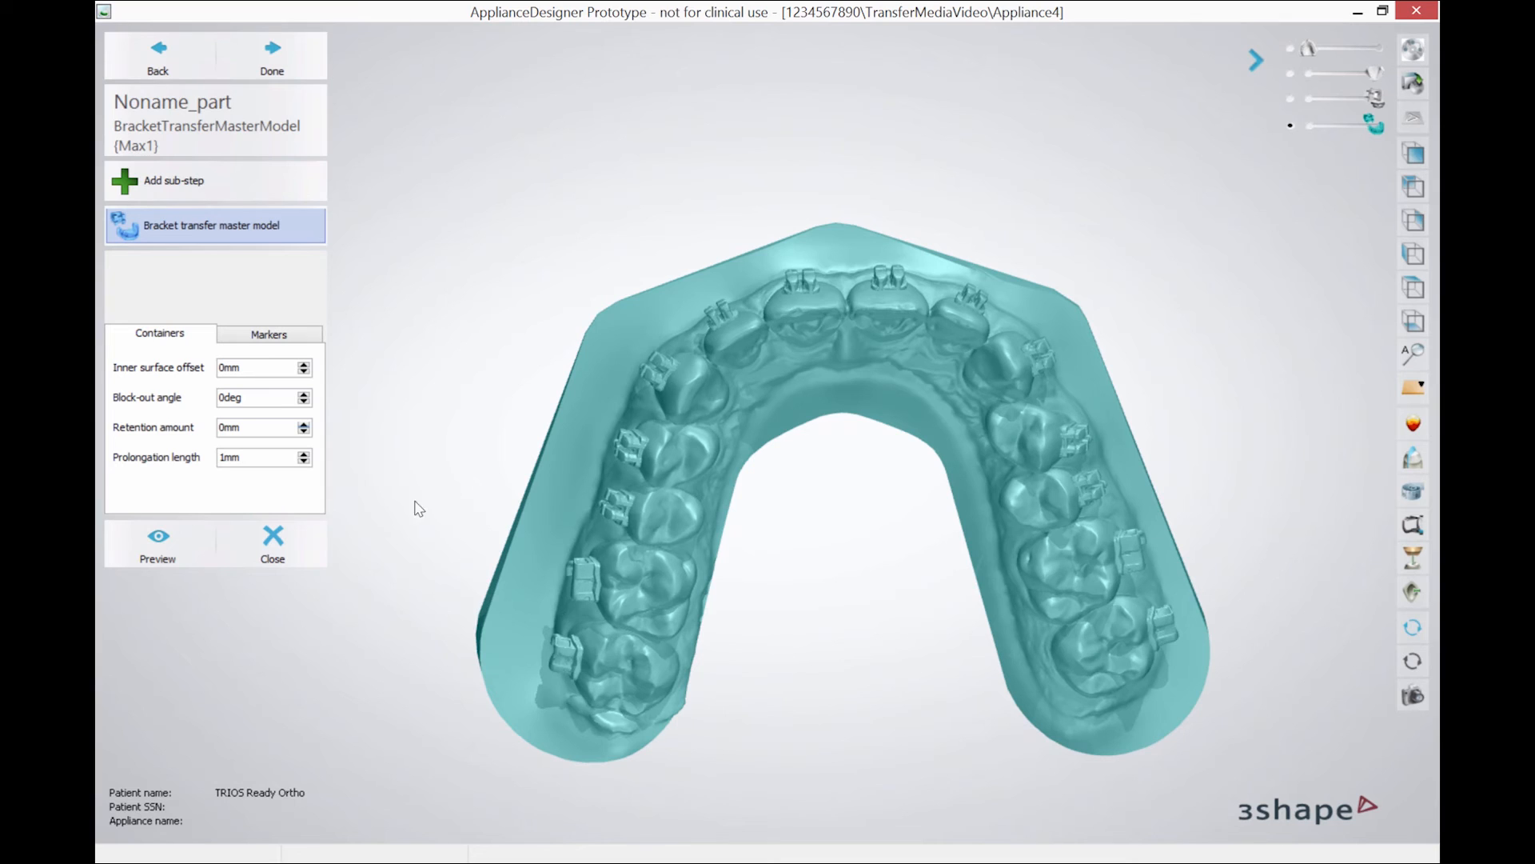
- Set the containers' inner surface offset to 0.1 mm
{"action": "left_click", "coordinate": [303, 364]}
{"action": "mouse_move", "coordinate": [616, 467]}
{"action": "right_mouse_down"}
{"action": "mouse_move", "coordinate": [631, 445]}
{"action": "mouse_move", "coordinate": [604, 434]}
{"action": "mouse_move", "coordinate": [624, 450]}
{"action": "right_mouse_up"}
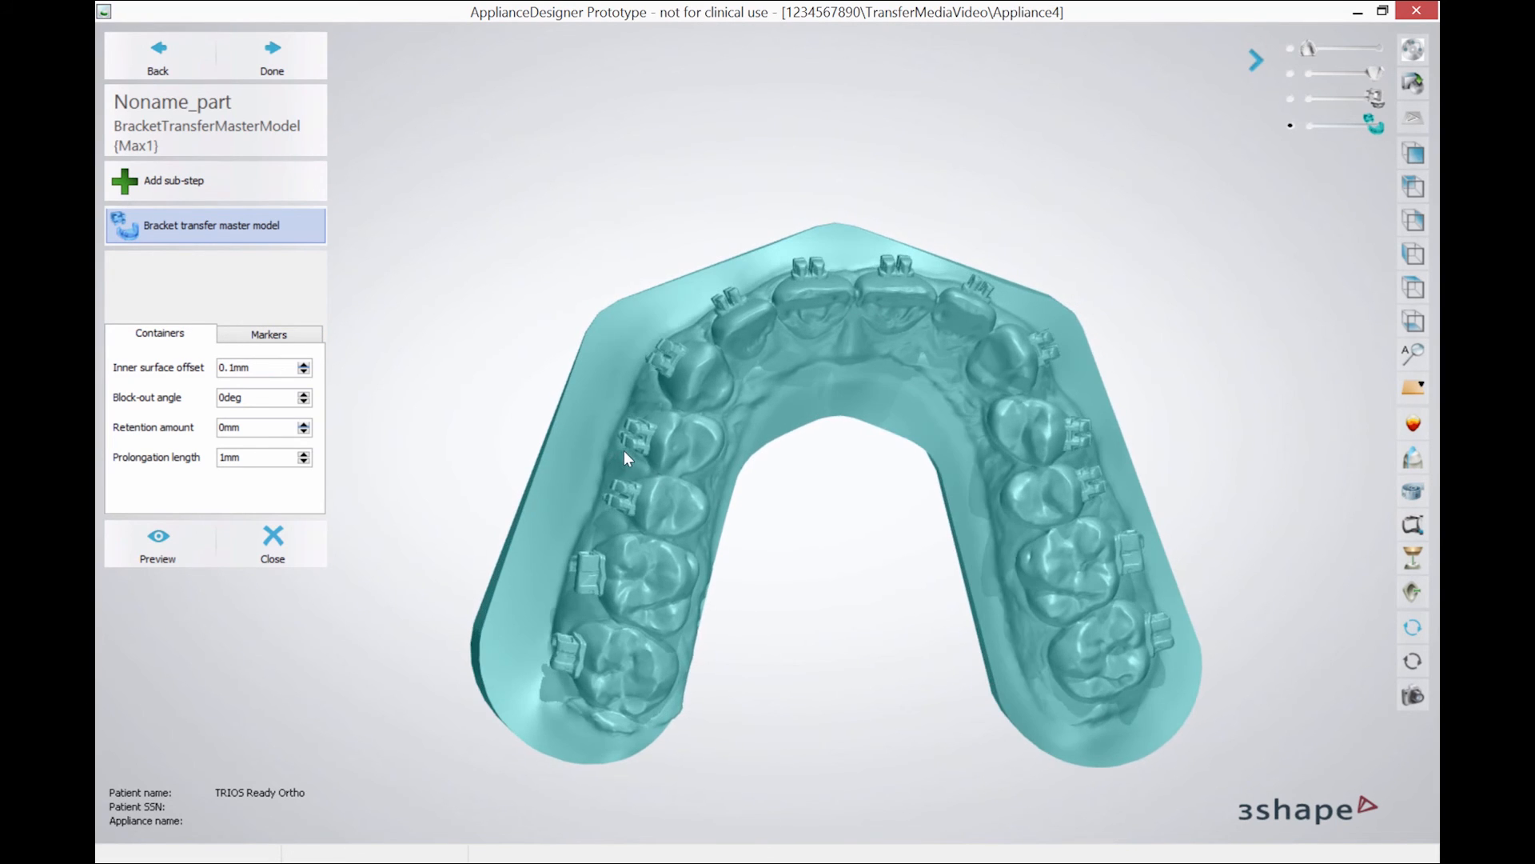
{"action": "right_click_drag", "start_coordinate": [754, 430], "coordinate": [868, 432]}
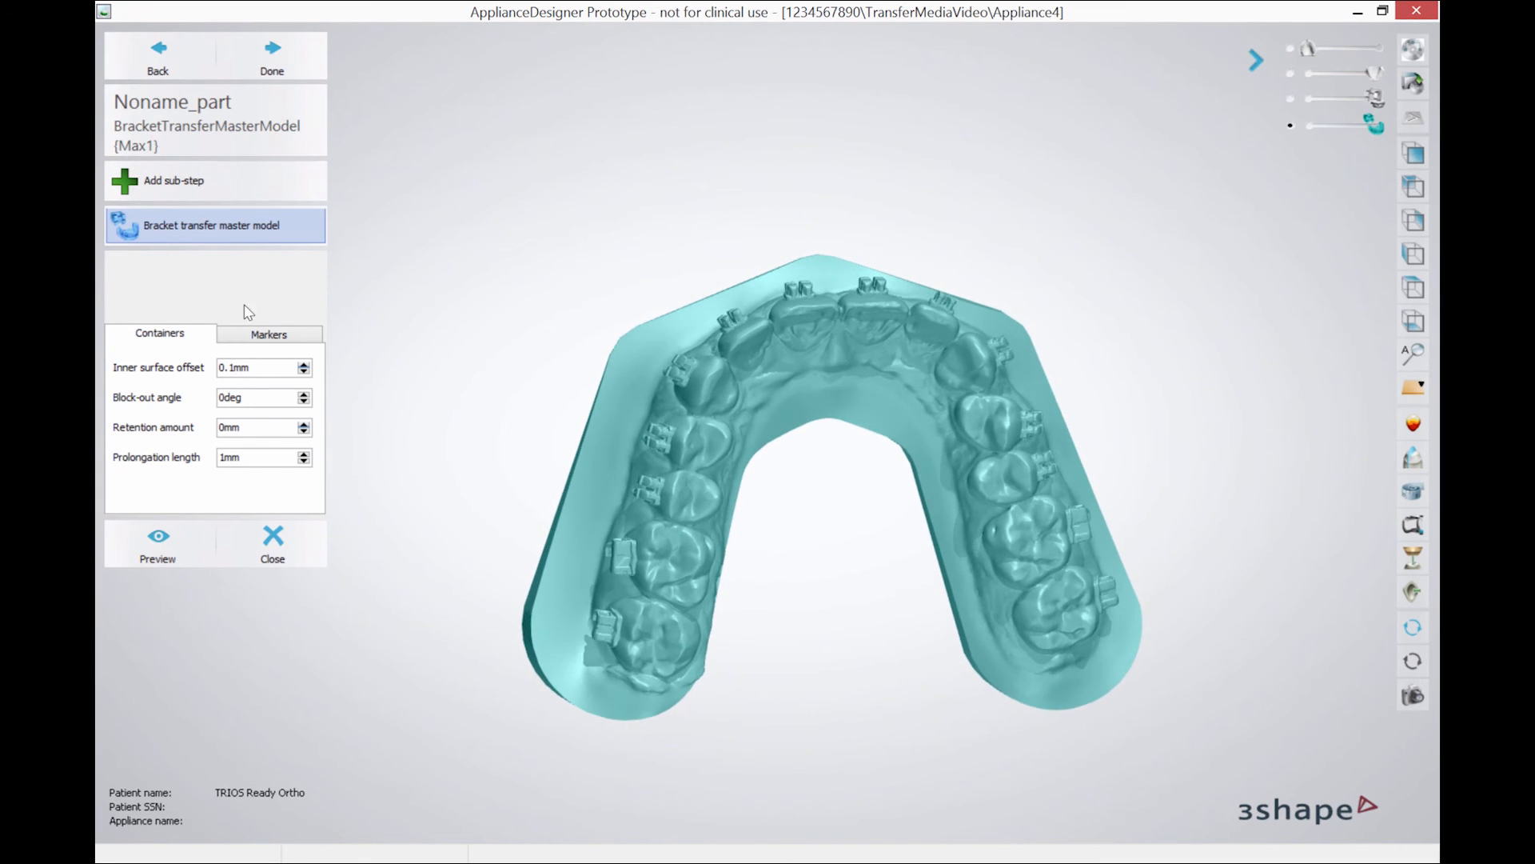
- Set the containers' inner surface offset back to 0 mm
{"action": "left_click", "coordinate": [303, 371]}
{"action": "right_click_drag", "start_coordinate": [488, 471], "coordinate": [464, 473]}
{"action": "right_click_drag", "start_coordinate": [650, 489], "coordinate": [655, 442]}
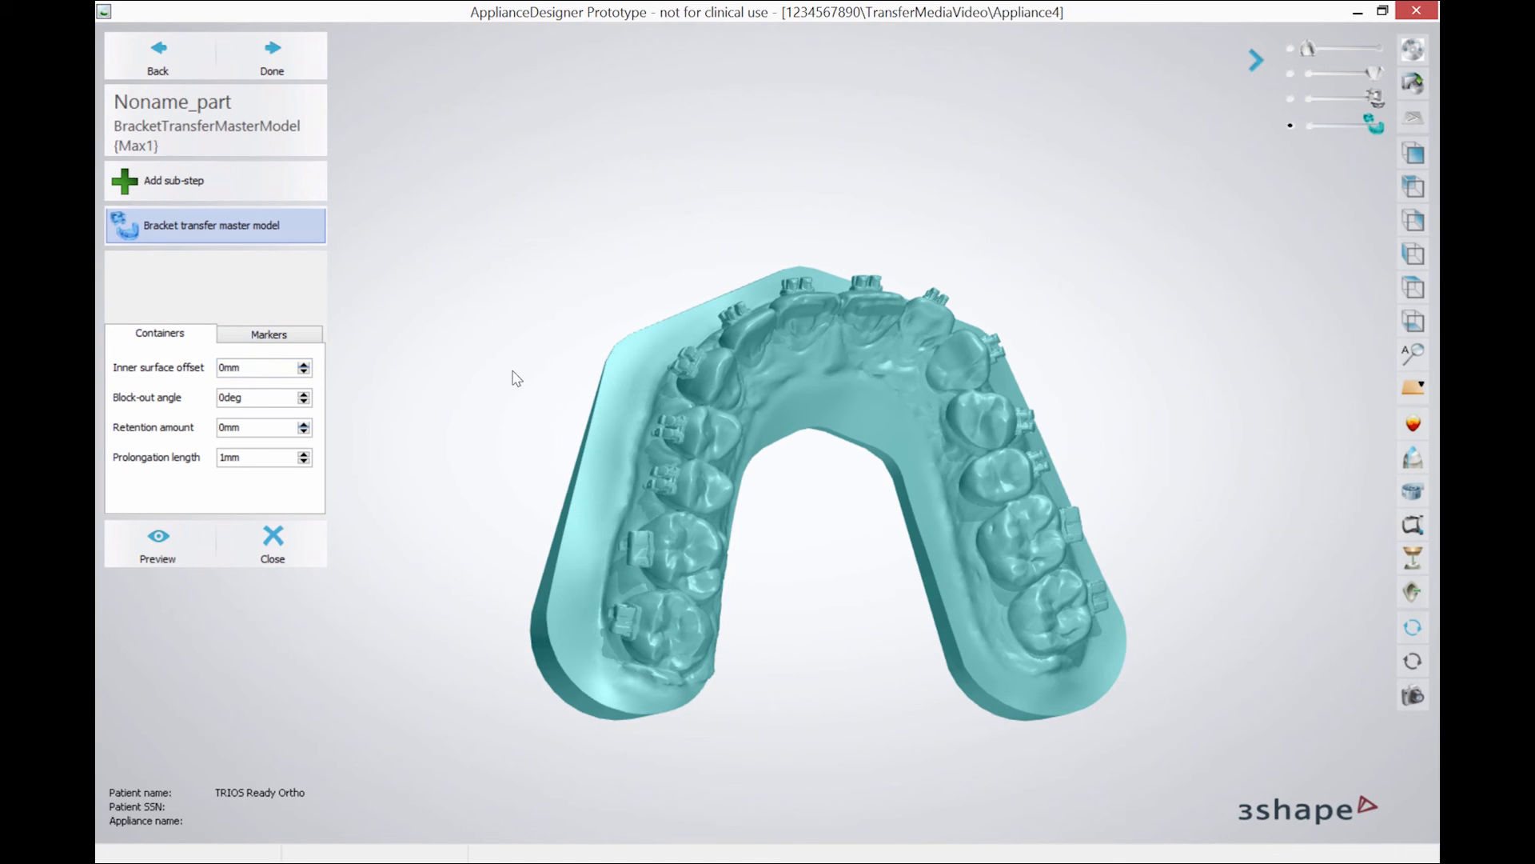
- Examine the bracket containers on one side of the arch up close, from the occlusal view round to the outer side
{"action": "scroll", "coordinate": [741, 294], "scroll_direction": "up", "scroll_amount": 4}
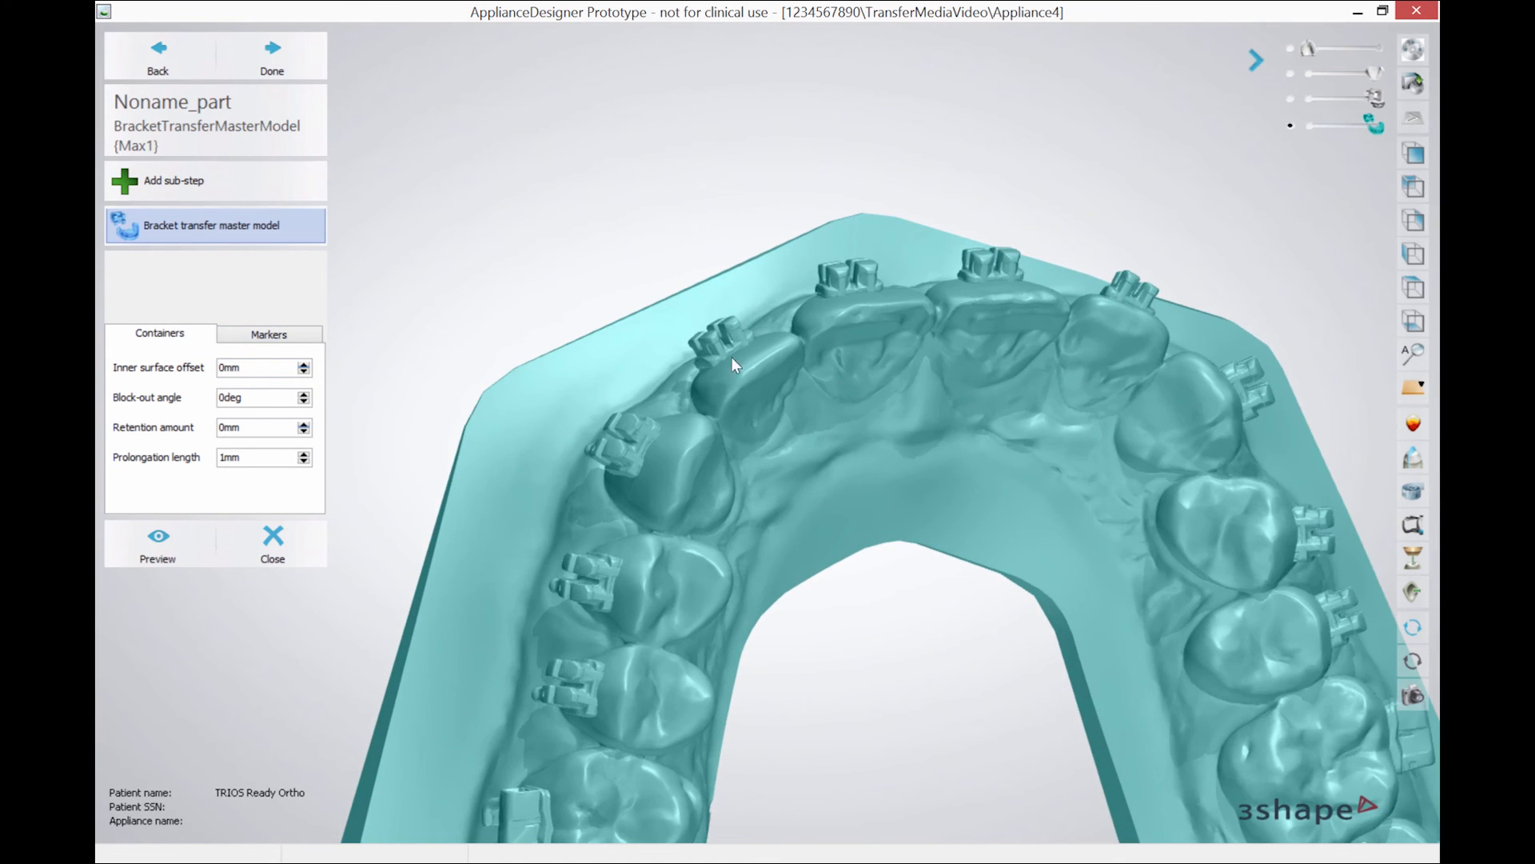
{"action": "right_click_drag", "start_coordinate": [739, 327], "coordinate": [96, 483]}
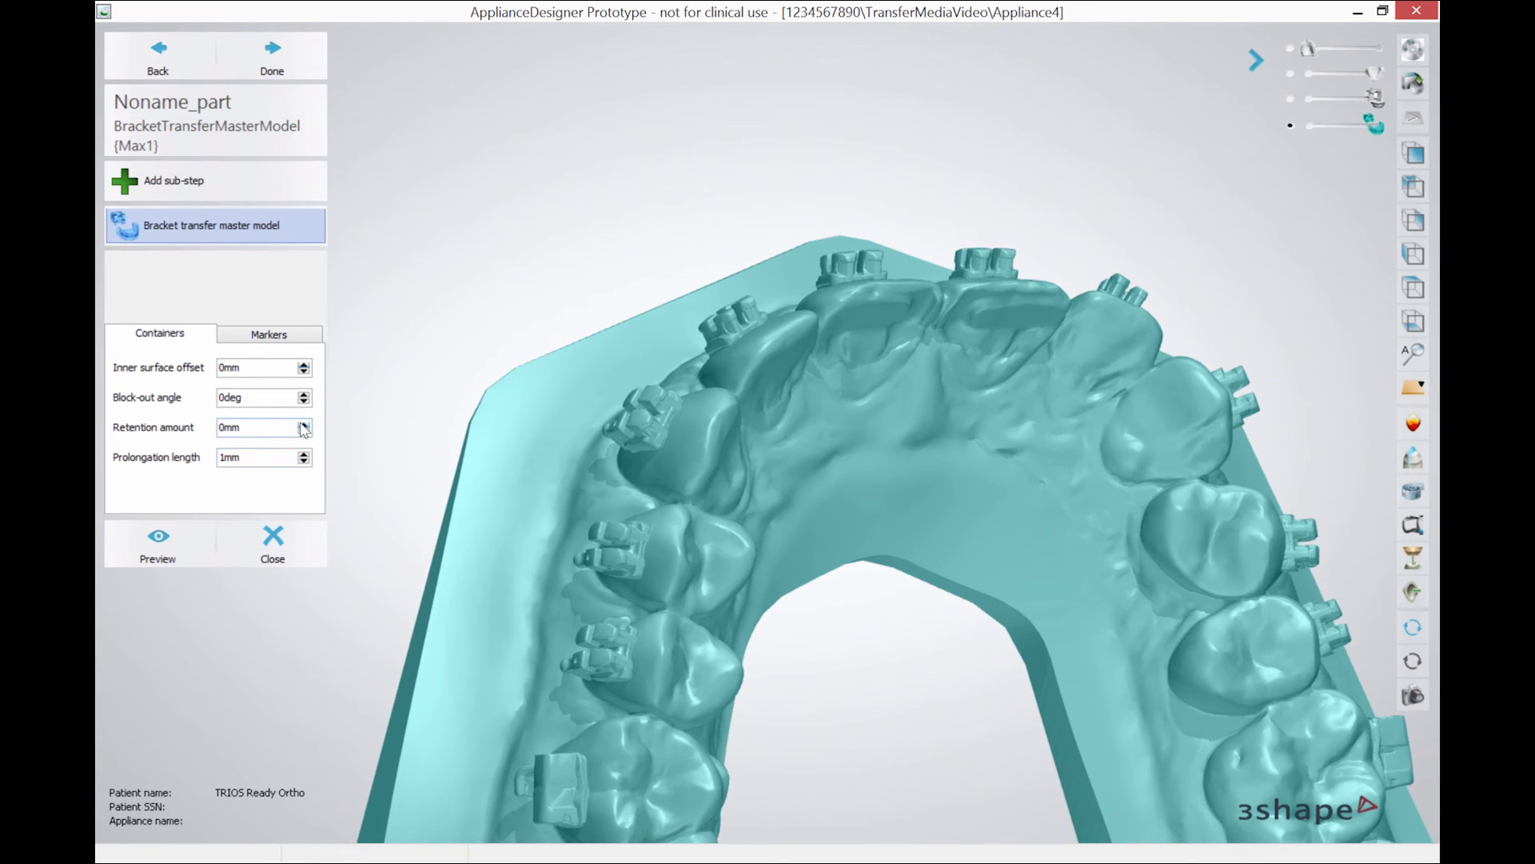
{"action": "right_click_drag", "start_coordinate": [482, 488], "coordinate": [523, 378]}
{"action": "scroll", "coordinate": [724, 390], "scroll_direction": "up", "scroll_amount": 5}
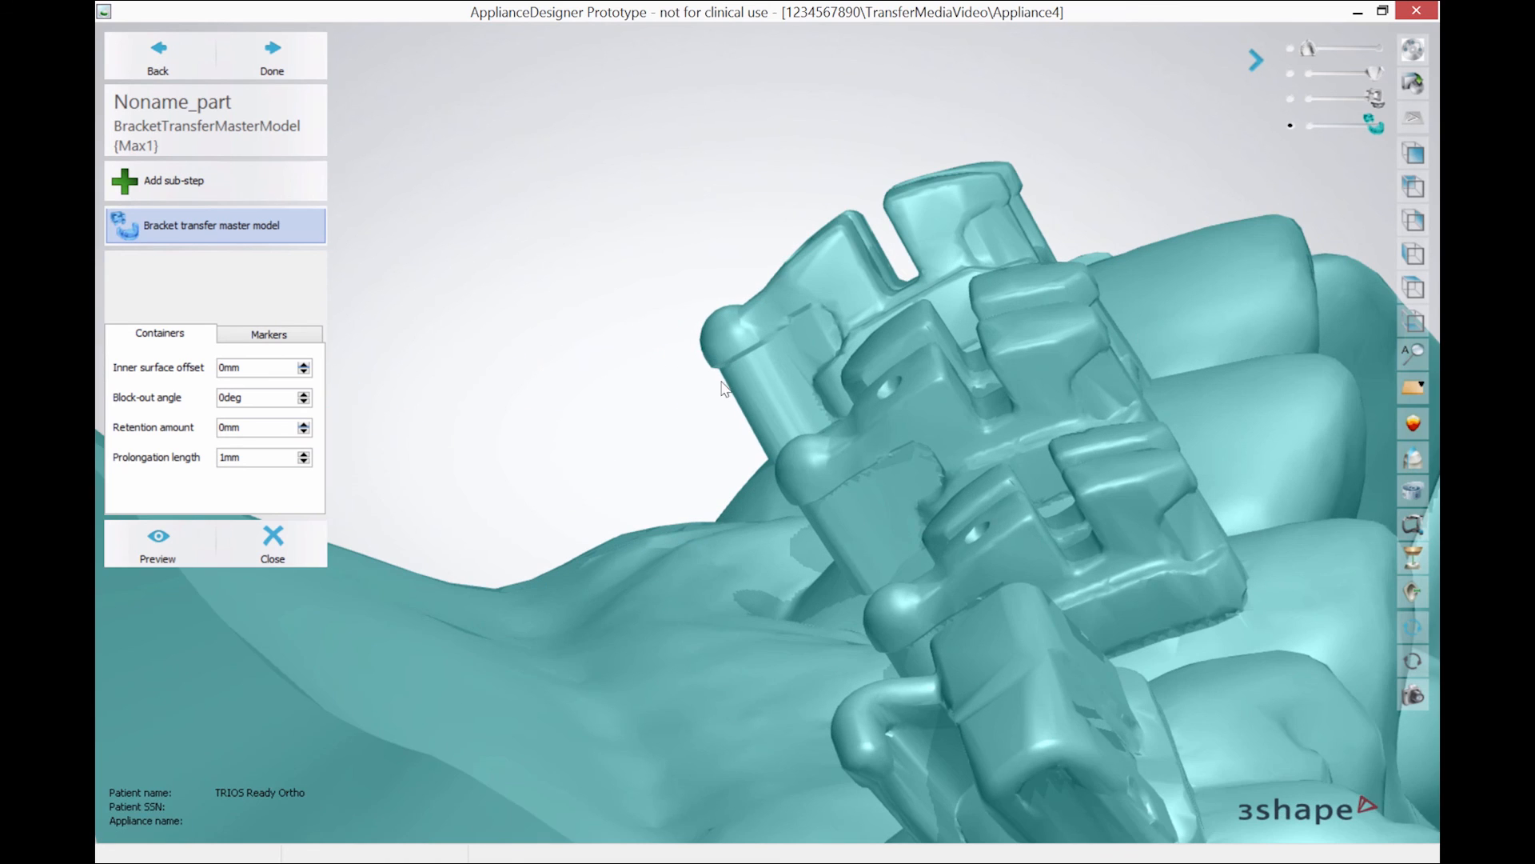
- Examine the hooks and bracket containers up close from several angles, and finish with an occlusal view of the whole maxilla model
{"action": "scroll", "coordinate": [704, 335], "scroll_direction": "down", "scroll_amount": 4}
{"action": "right_click_drag", "start_coordinate": [676, 411], "coordinate": [722, 328]}
{"action": "scroll", "coordinate": [722, 328], "scroll_direction": "up", "scroll_amount": 2}
{"action": "scroll", "coordinate": [723, 328], "scroll_direction": "up", "scroll_amount": 2}
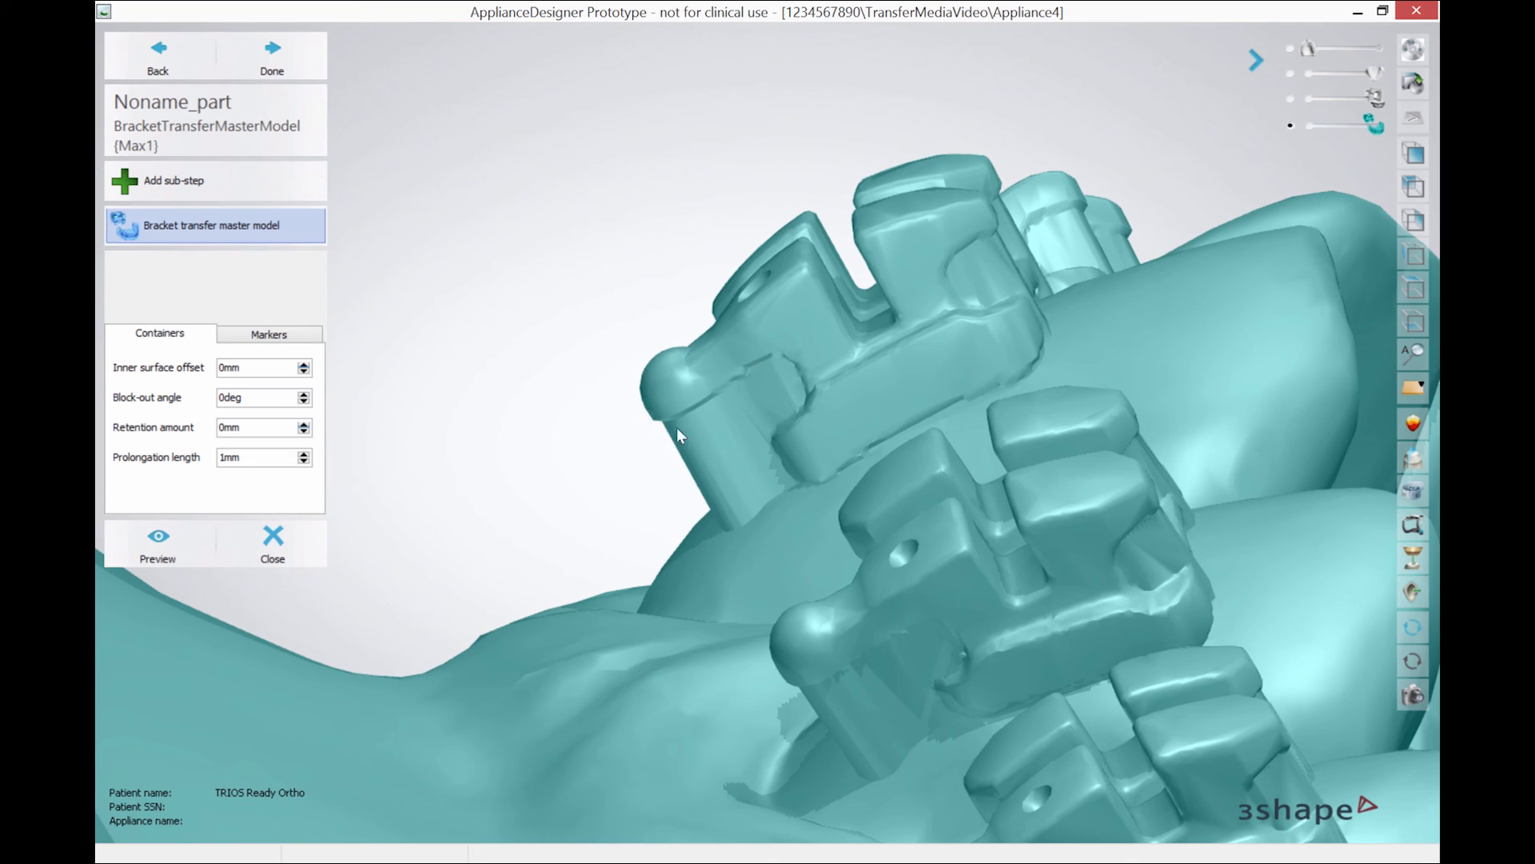
{"action": "scroll", "coordinate": [707, 478], "scroll_direction": "down", "scroll_amount": 3}
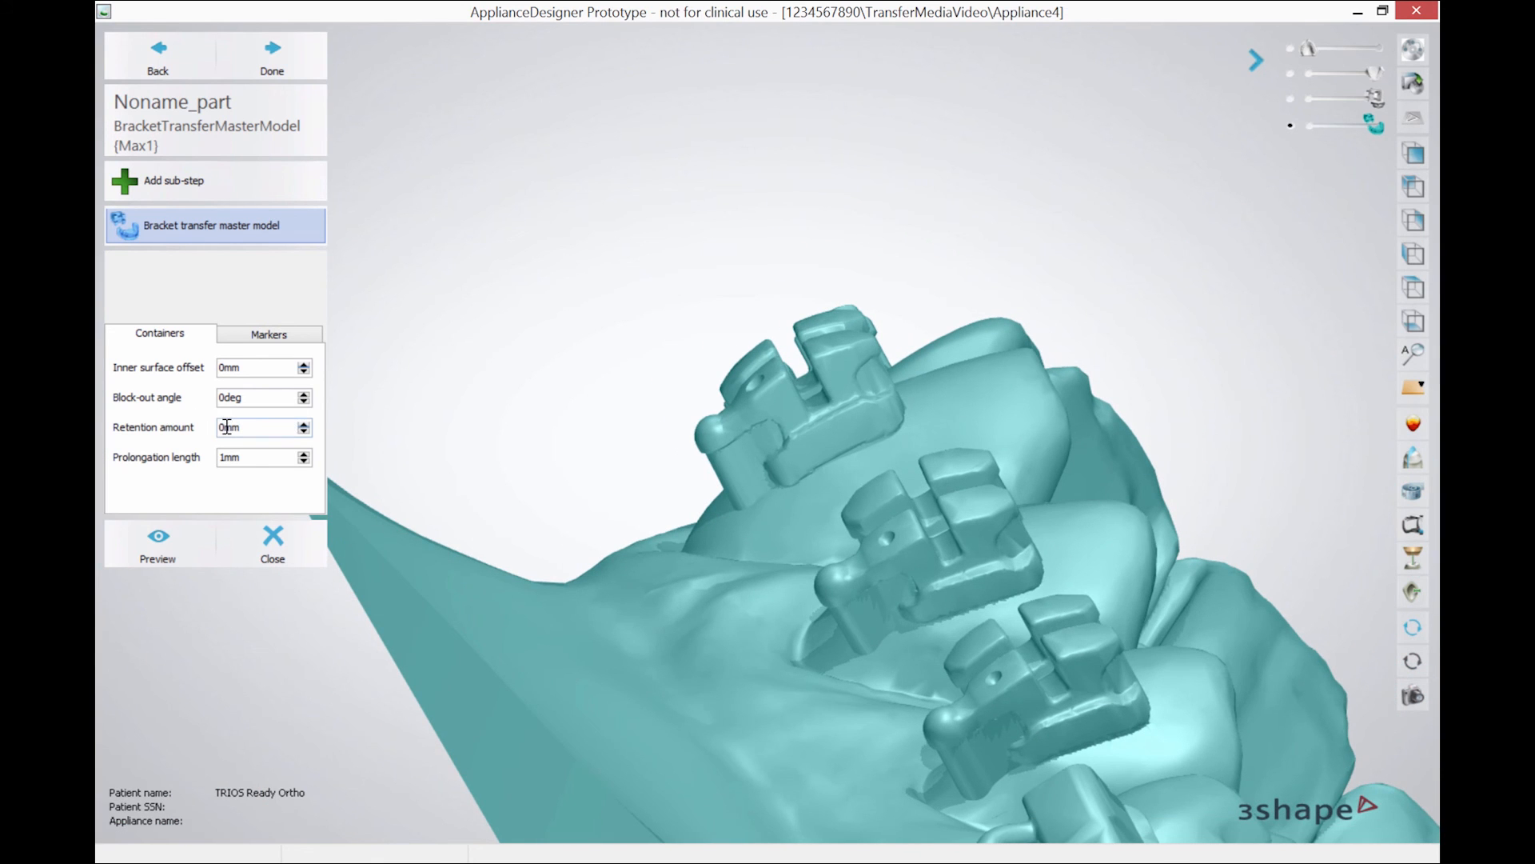
{"action": "mouse_move", "coordinate": [678, 329]}
{"action": "right_mouse_down"}
{"action": "mouse_move", "coordinate": [630, 363]}
{"action": "mouse_move", "coordinate": [655, 339]}
{"action": "right_mouse_up"}
{"action": "scroll", "coordinate": [655, 340], "scroll_direction": "down", "scroll_amount": 3}
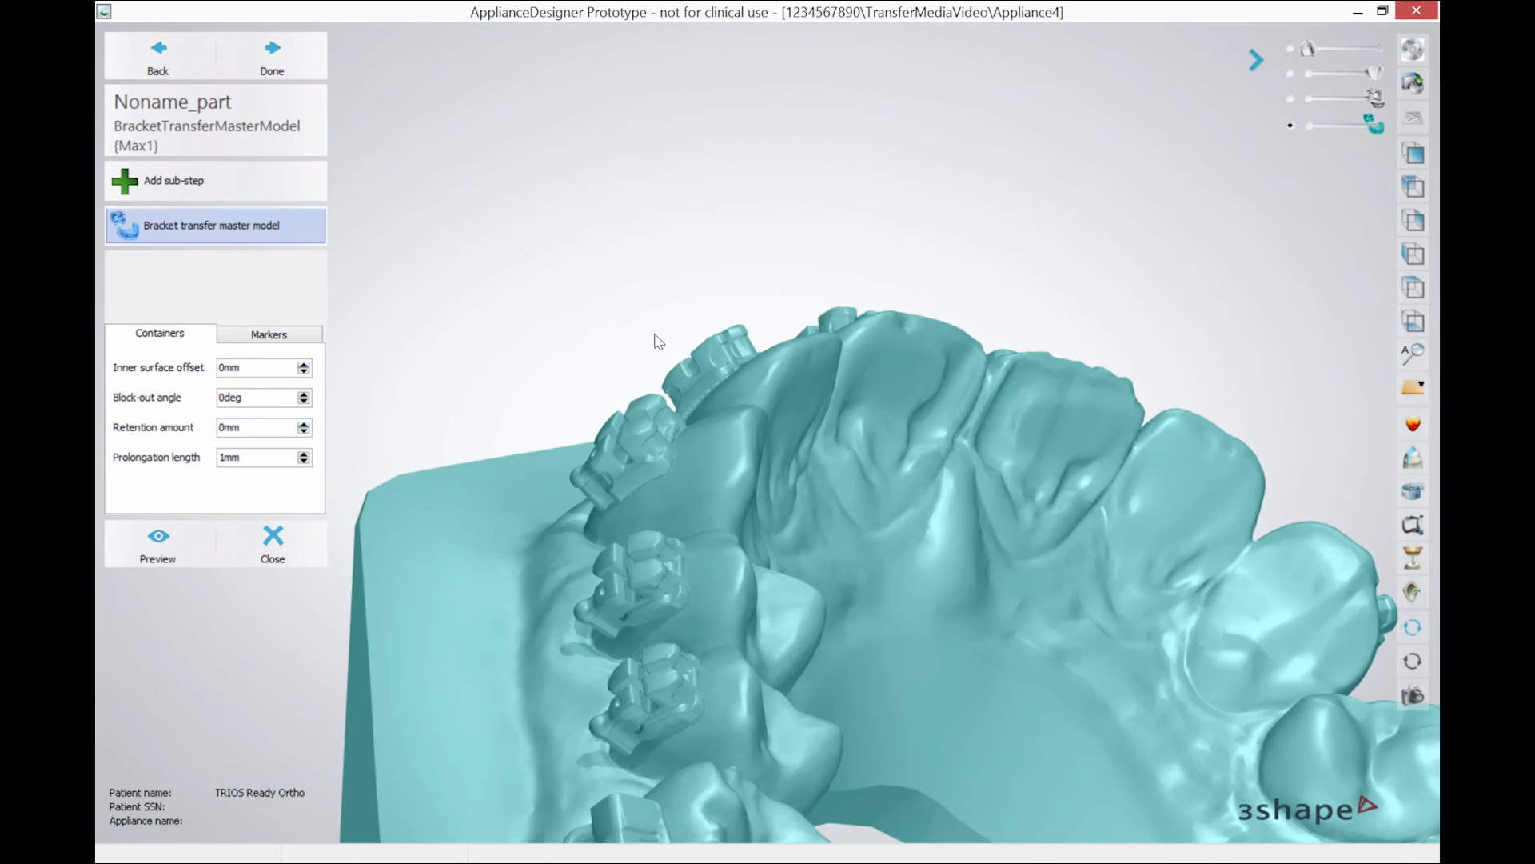
{"action": "right_click_drag", "start_coordinate": [760, 530], "coordinate": [774, 531]}
{"action": "right_click_drag", "start_coordinate": [982, 347], "coordinate": [919, 311]}
{"action": "scroll", "coordinate": [919, 311], "scroll_direction": "down", "scroll_amount": 3}
{"action": "right_click_drag", "start_coordinate": [942, 398], "coordinate": [922, 469]}
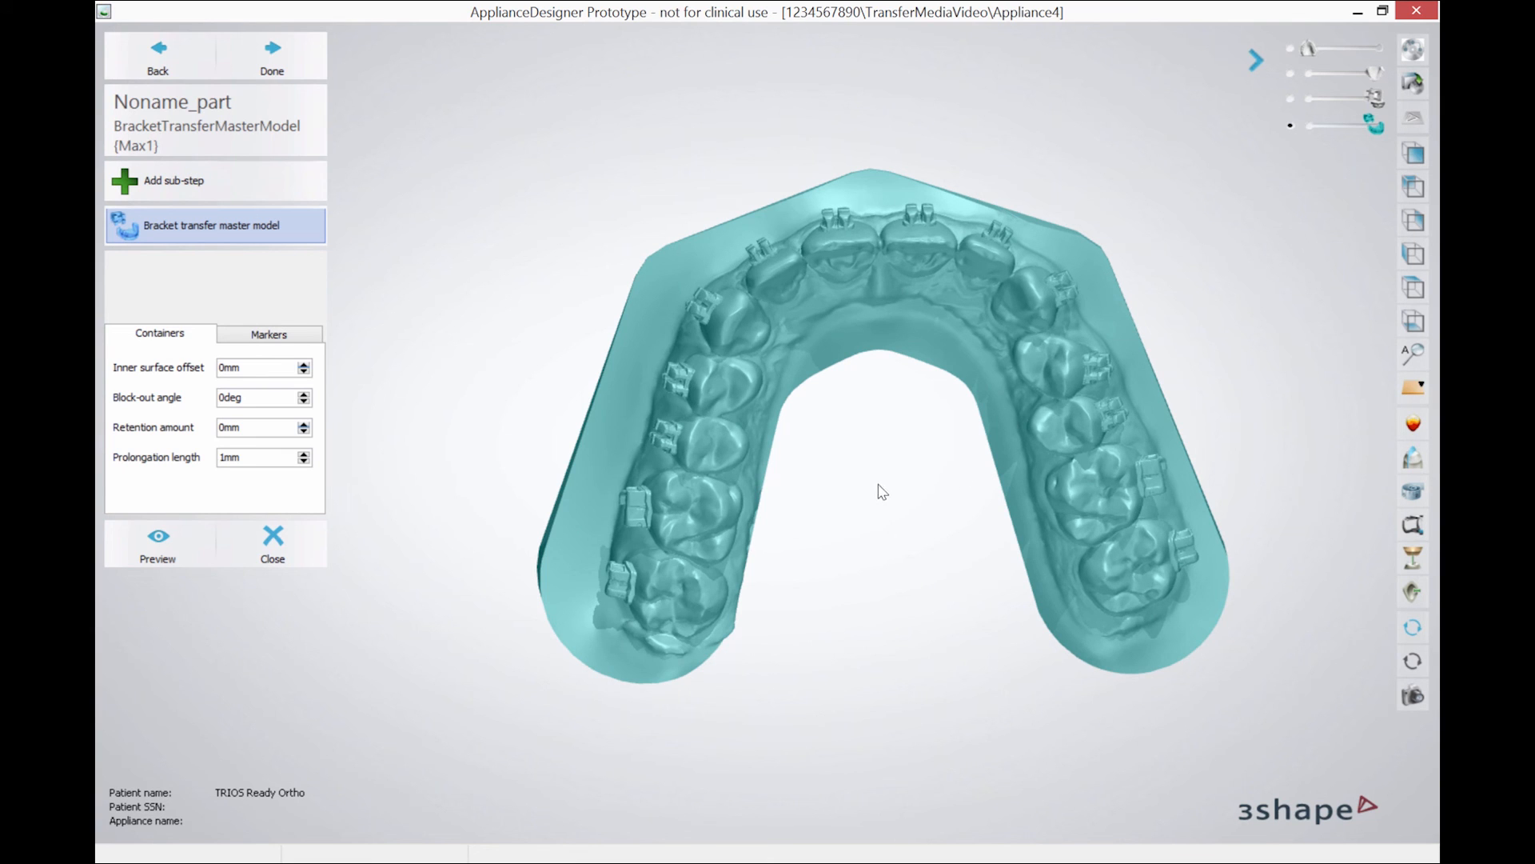
{"action": "right_click_drag", "start_coordinate": [811, 406], "coordinate": [866, 409]}
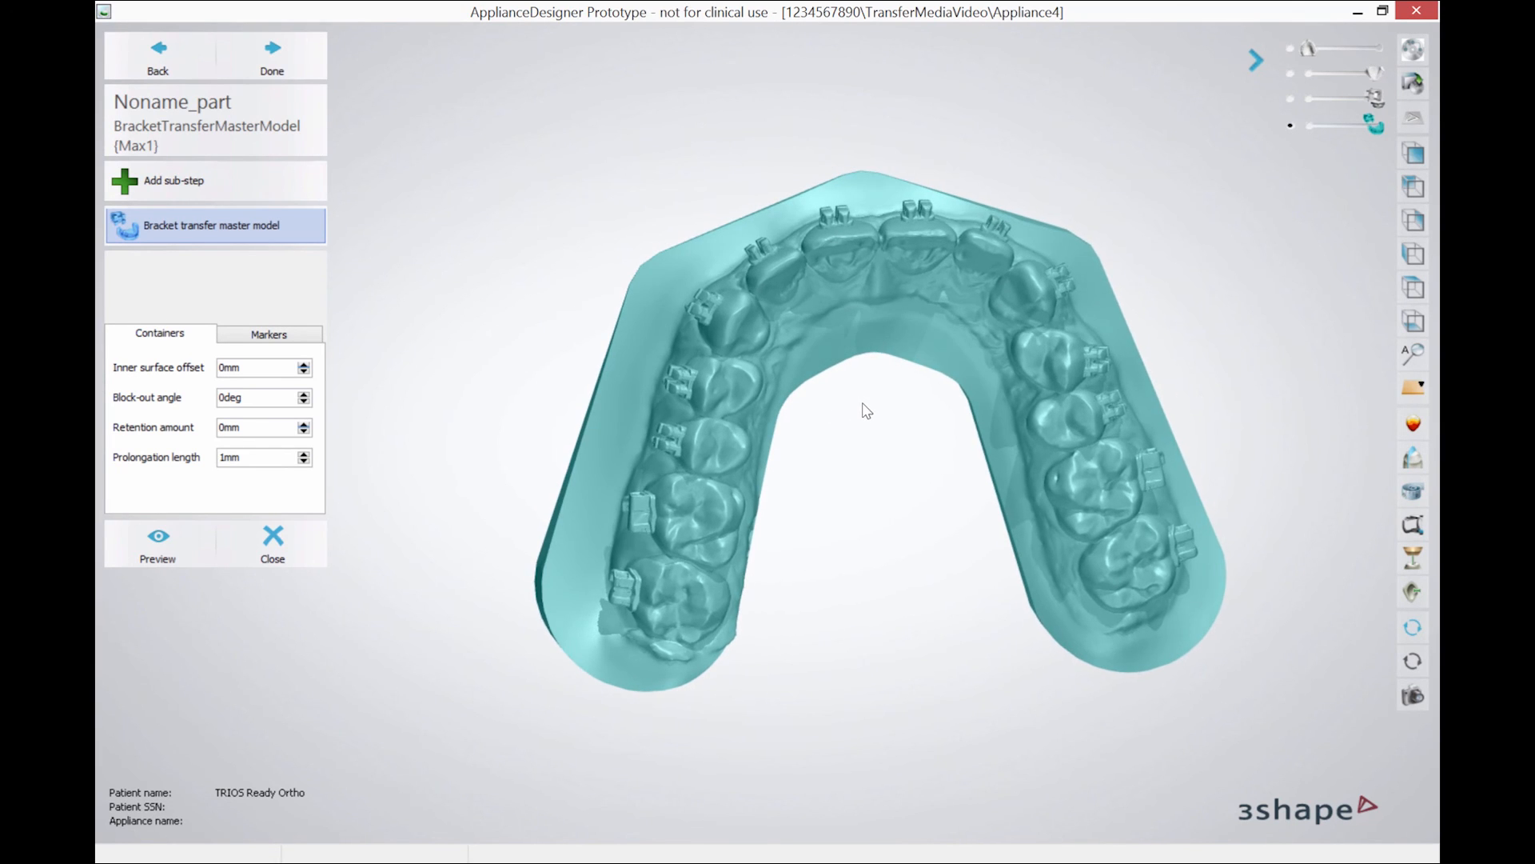
{"action": "right_click_drag", "start_coordinate": [973, 420], "coordinate": [960, 425]}
{"action": "scroll", "coordinate": [817, 565], "scroll_direction": "up", "scroll_amount": 3}
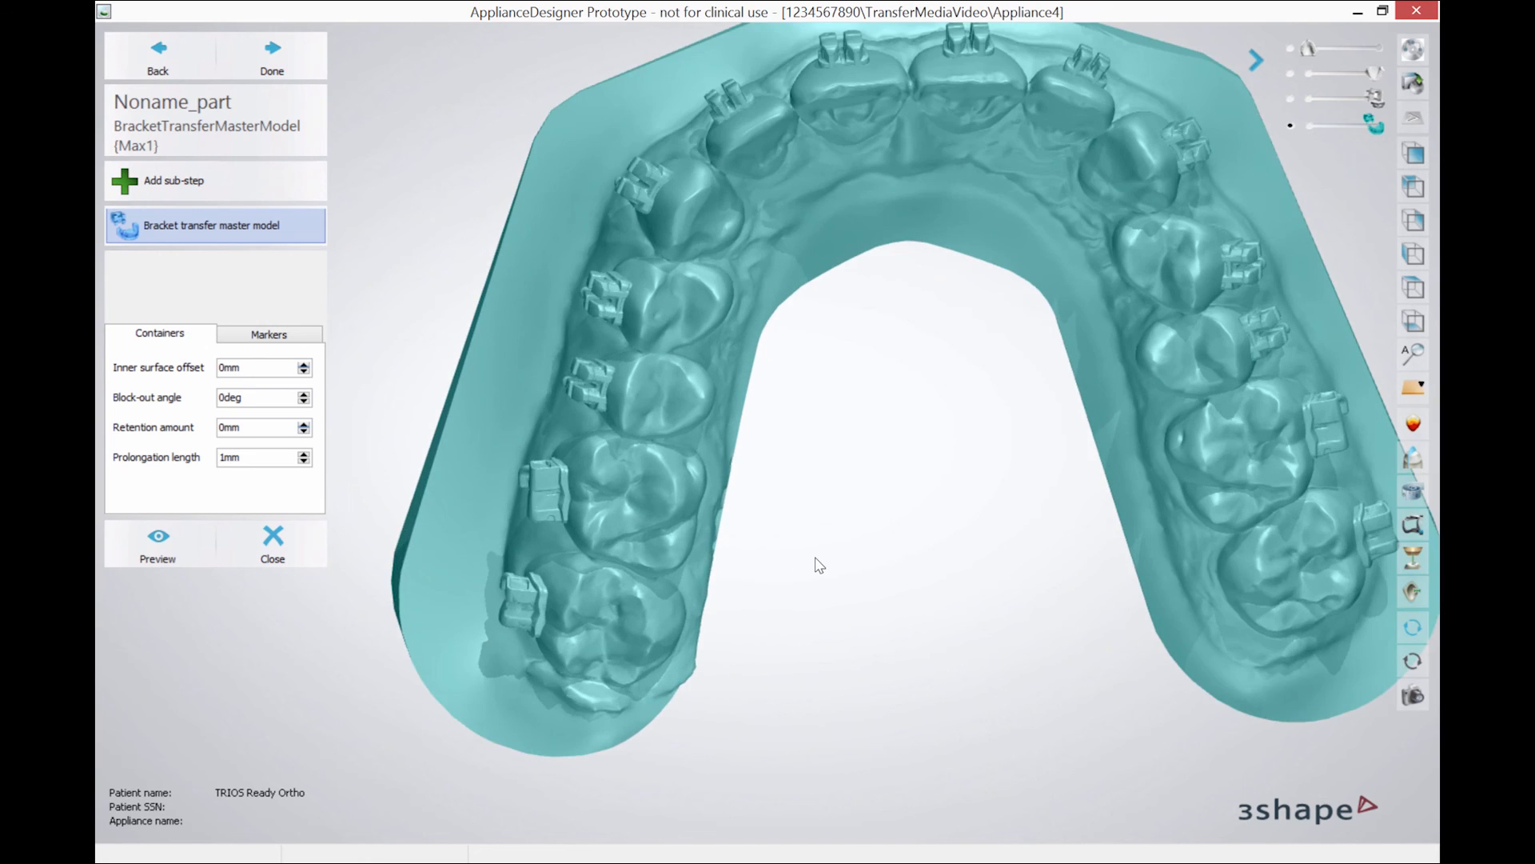
{"action": "right_click_drag", "start_coordinate": [836, 548], "coordinate": [927, 548]}
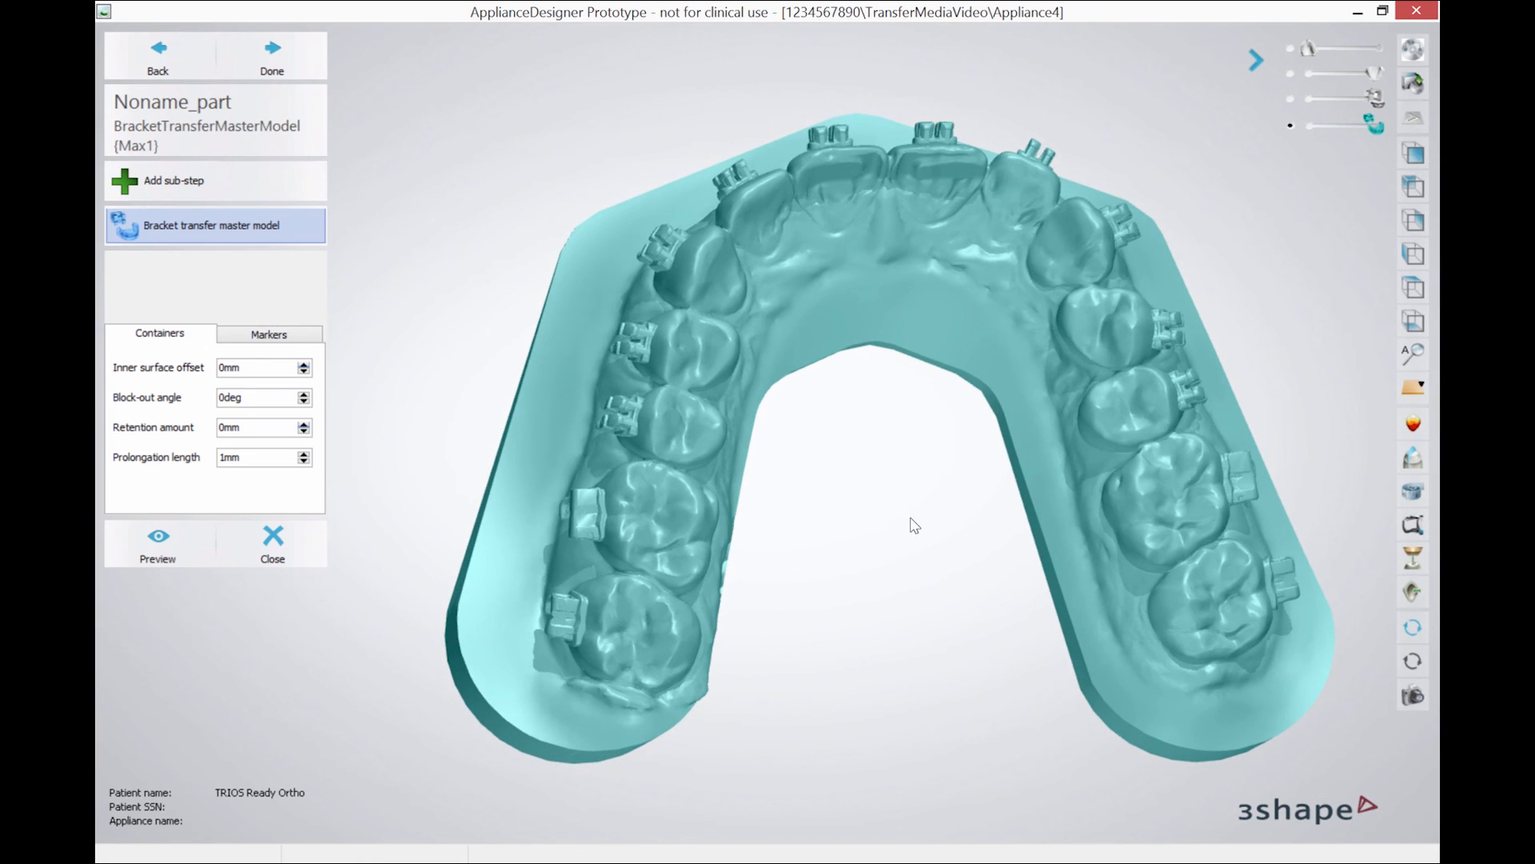
{"action": "right_click_drag", "start_coordinate": [920, 524], "coordinate": [957, 602]}
{"action": "scroll", "coordinate": [892, 531], "scroll_direction": "down", "scroll_amount": 3}
{"action": "right_click_drag", "start_coordinate": [950, 611], "coordinate": [897, 559]}
{"action": "scroll", "coordinate": [865, 508], "scroll_direction": "up", "scroll_amount": 3}
{"action": "scroll", "coordinate": [916, 533], "scroll_direction": "down", "scroll_amount": 3}
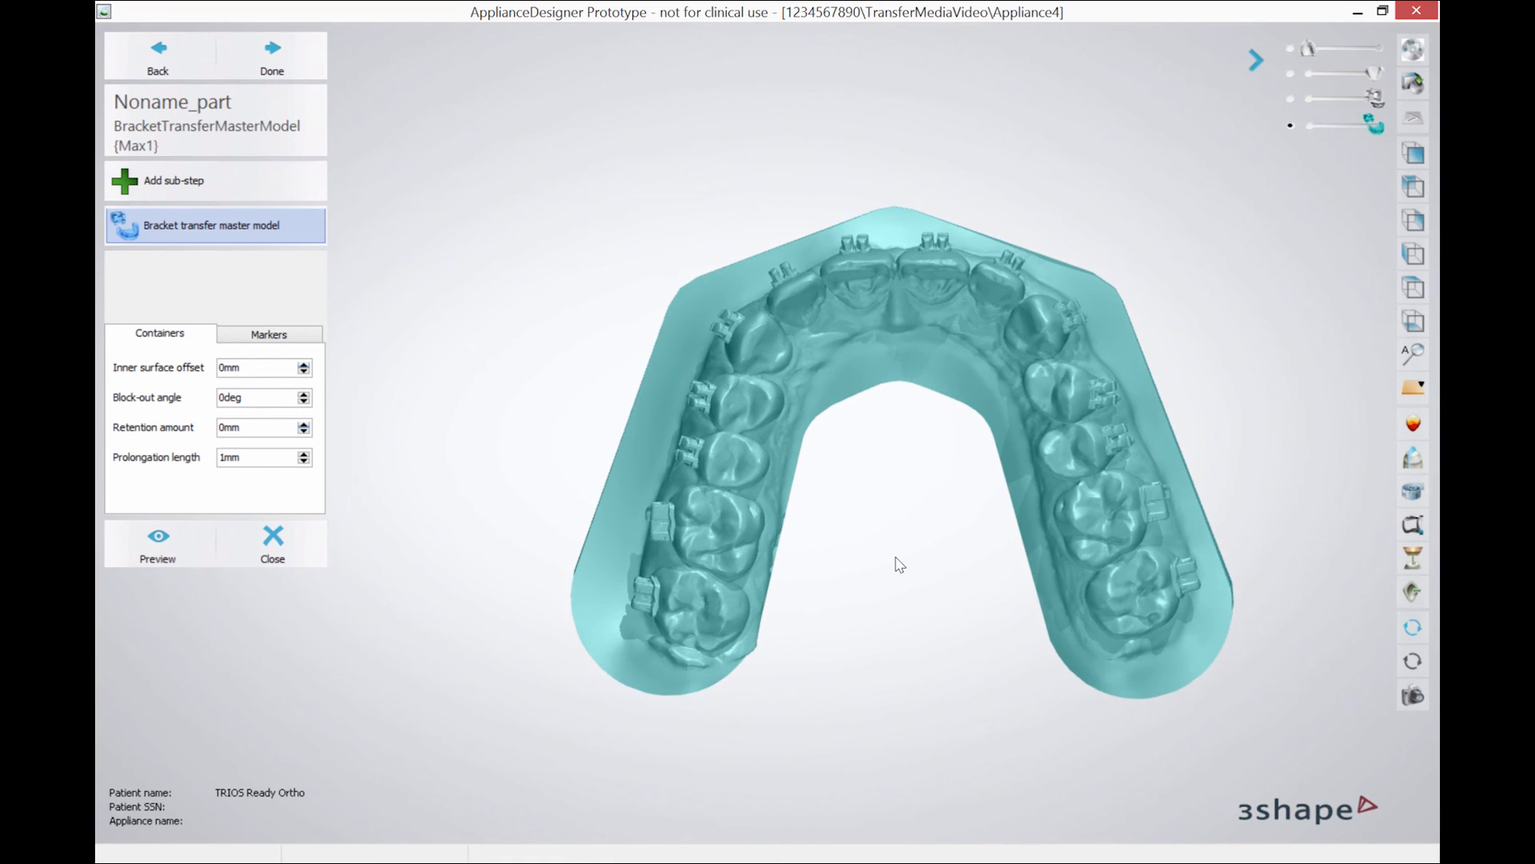